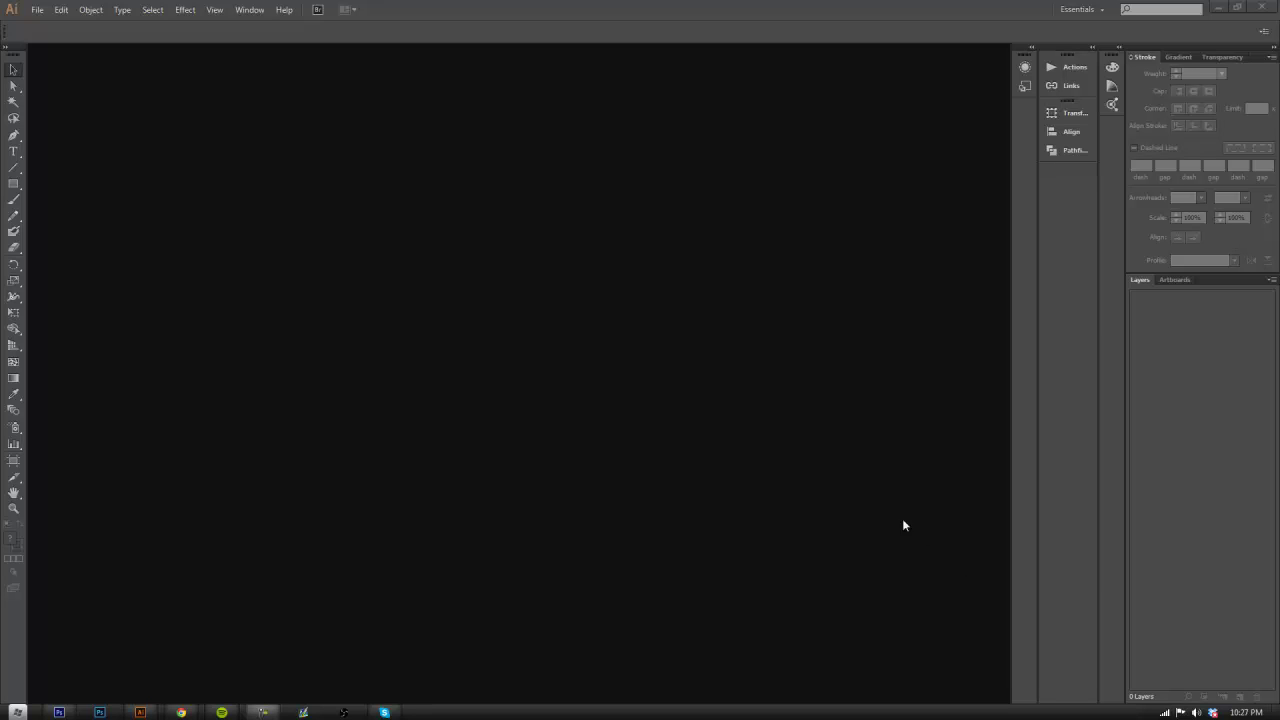
Create a new 1280 × 1280 pt document named 'logos'
click(37, 10)
click(54, 25)
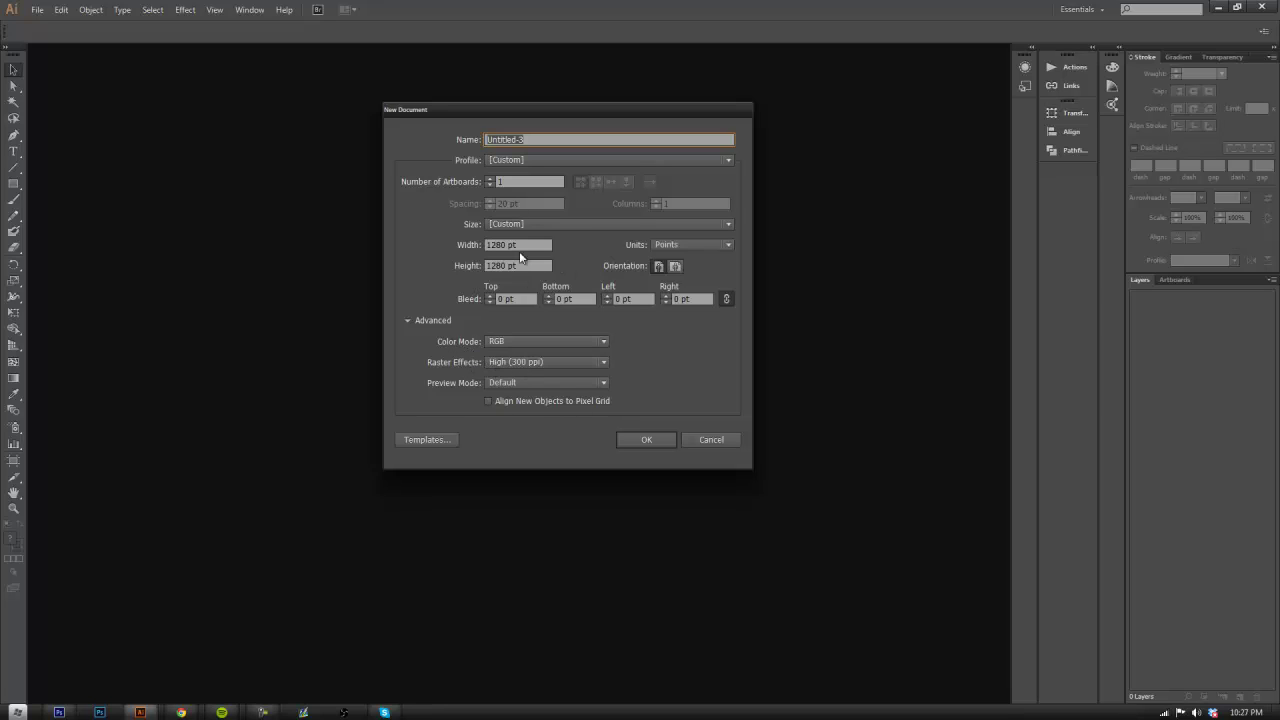
key(BackSpace)
text(logos)
click(657, 432)
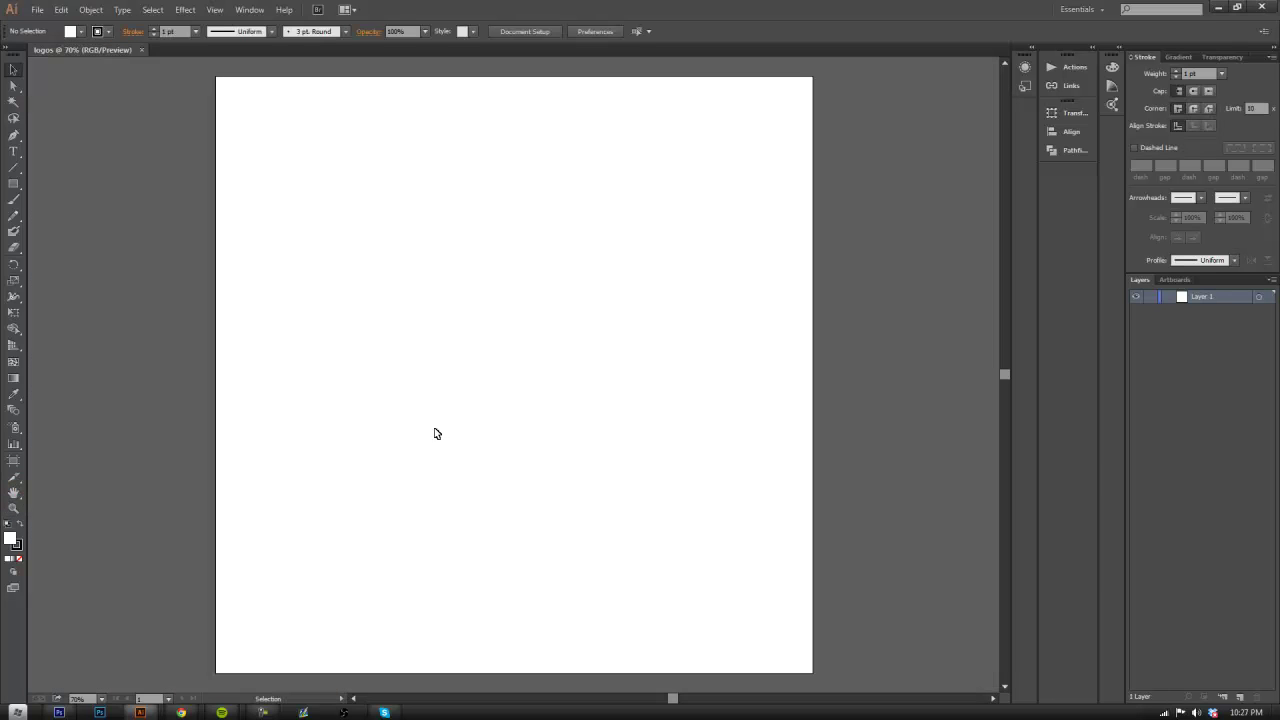
Swap the colours so the fill is black, then set the stroke to None
click(13, 509)
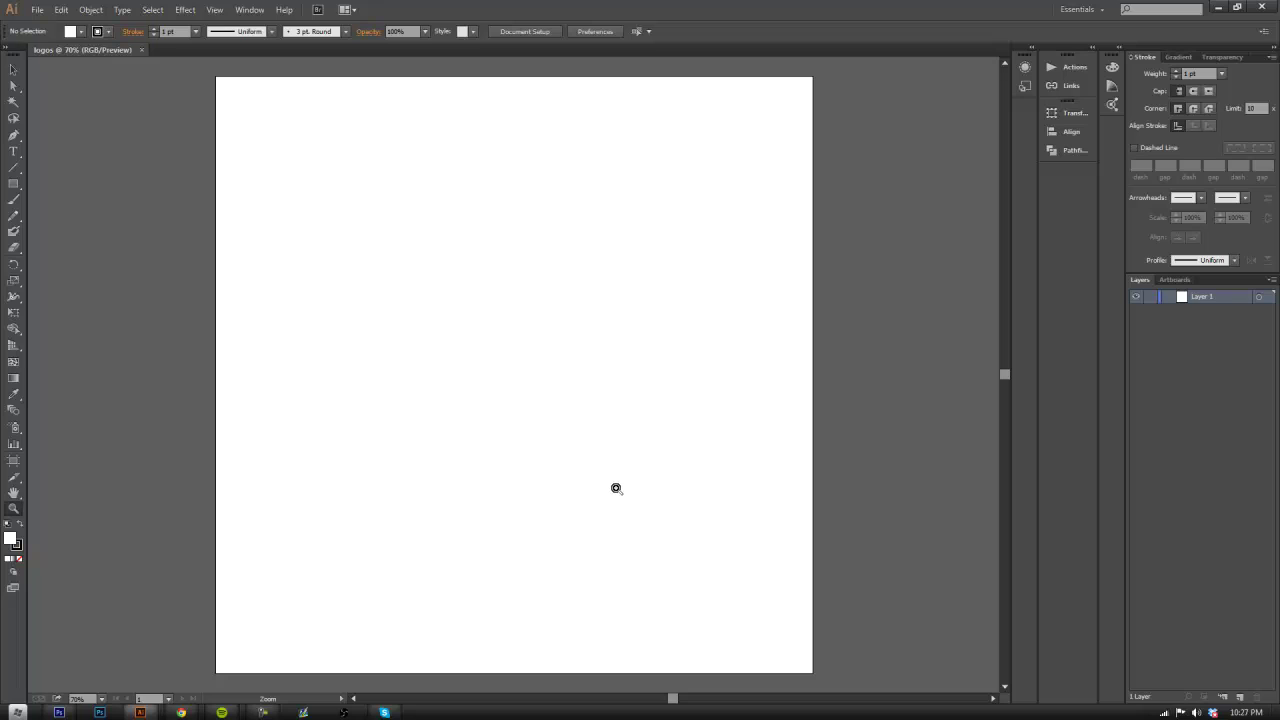
click(19, 524)
click(20, 543)
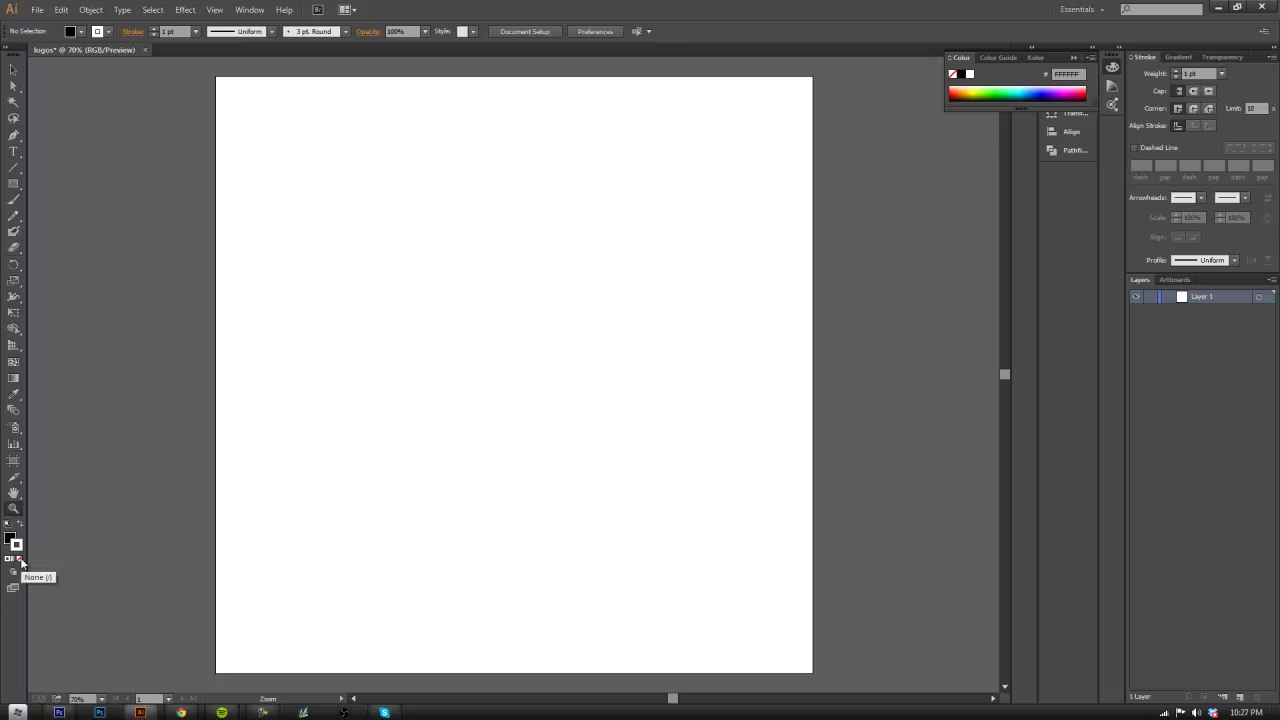
click(20, 561)
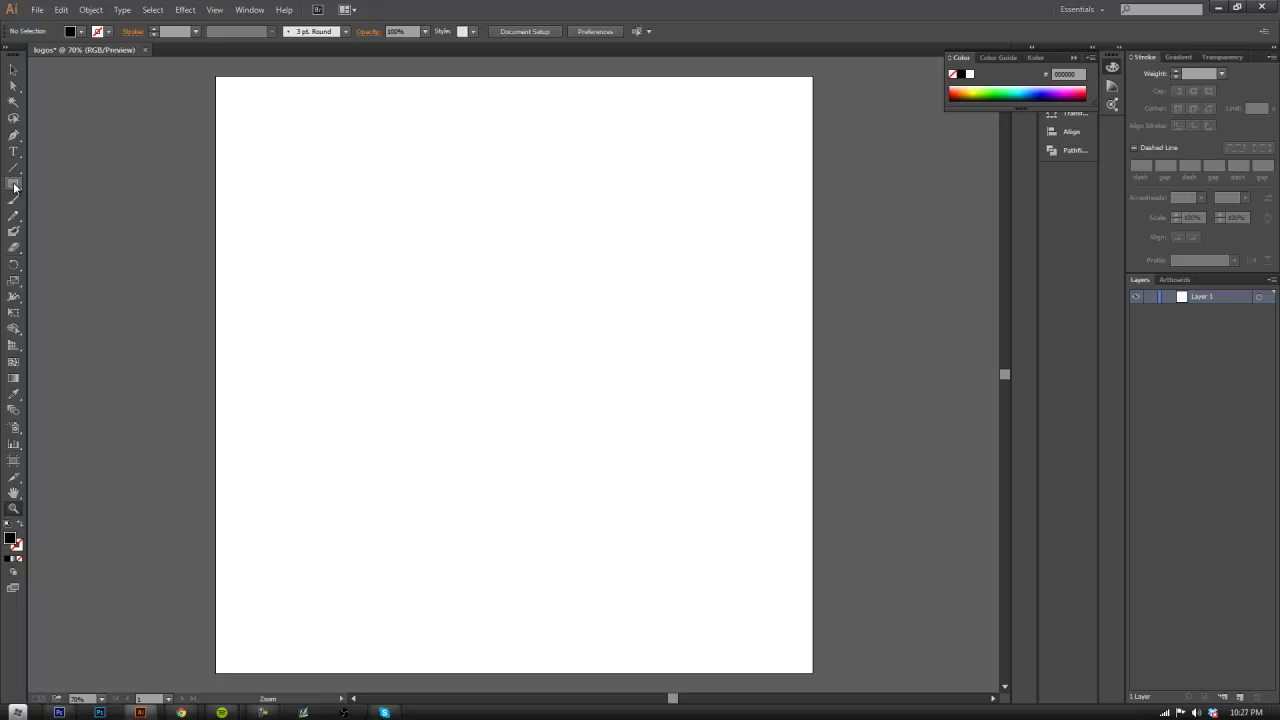
Draw a six-sided black polygon, enlarge it and move it to the artboard centre
drag(14, 186, 62, 231)
click(515, 339)
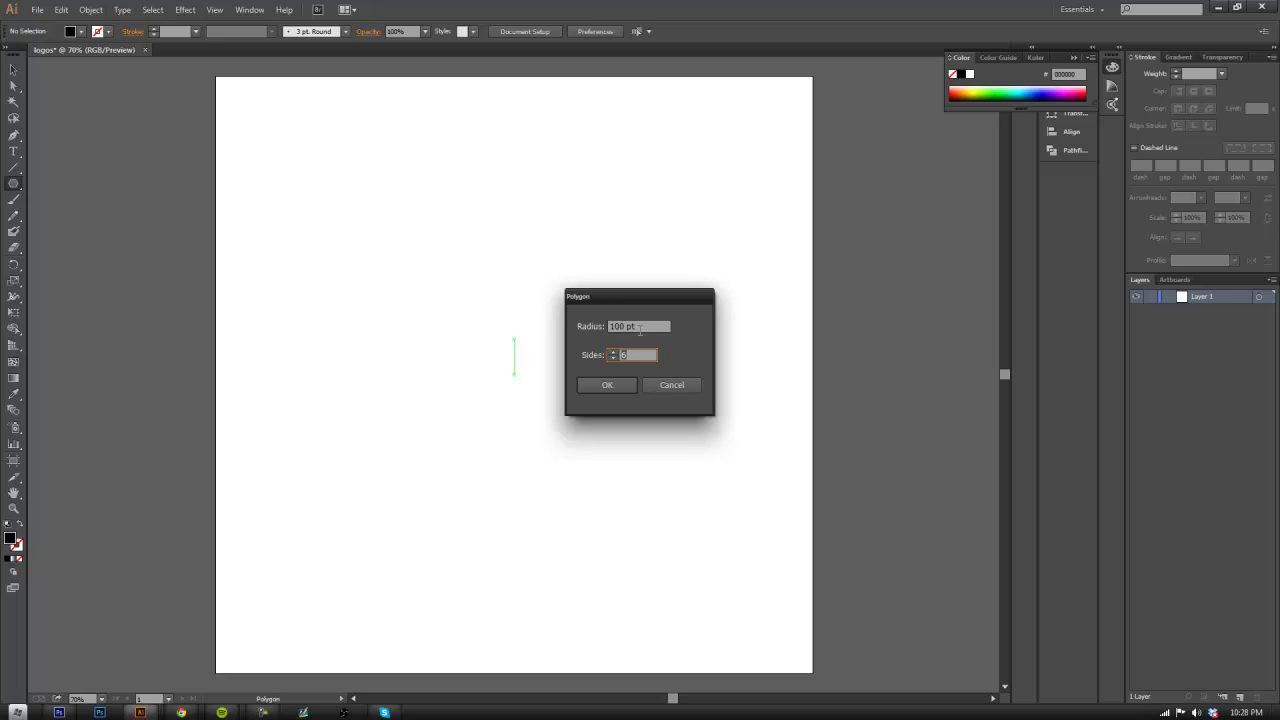
click(606, 386)
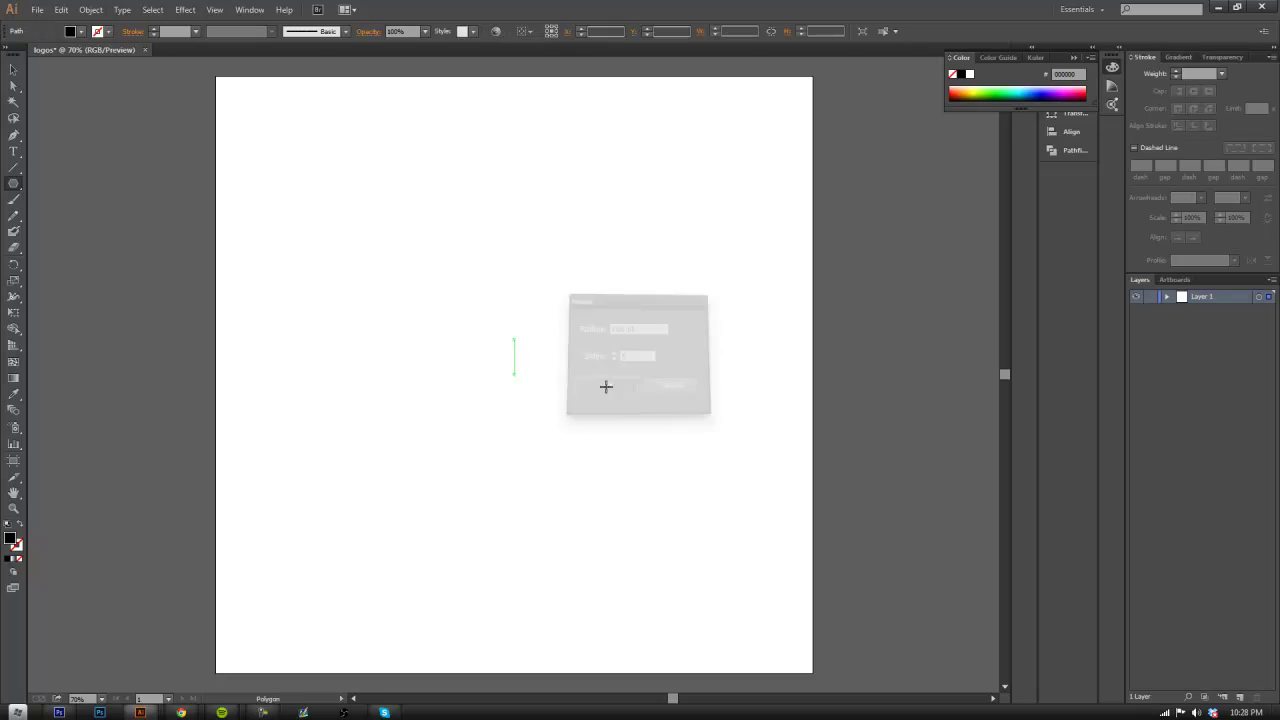
click(12, 72)
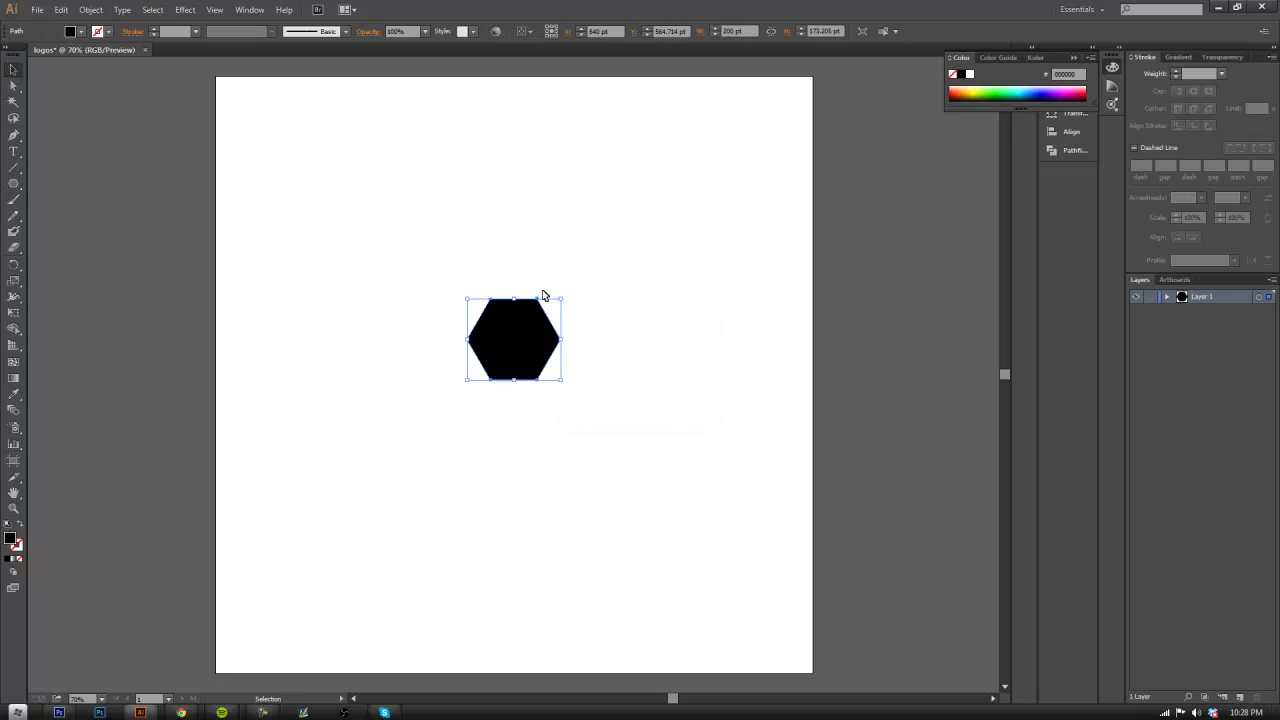
drag(563, 380, 755, 548)
drag(677, 463, 545, 366)
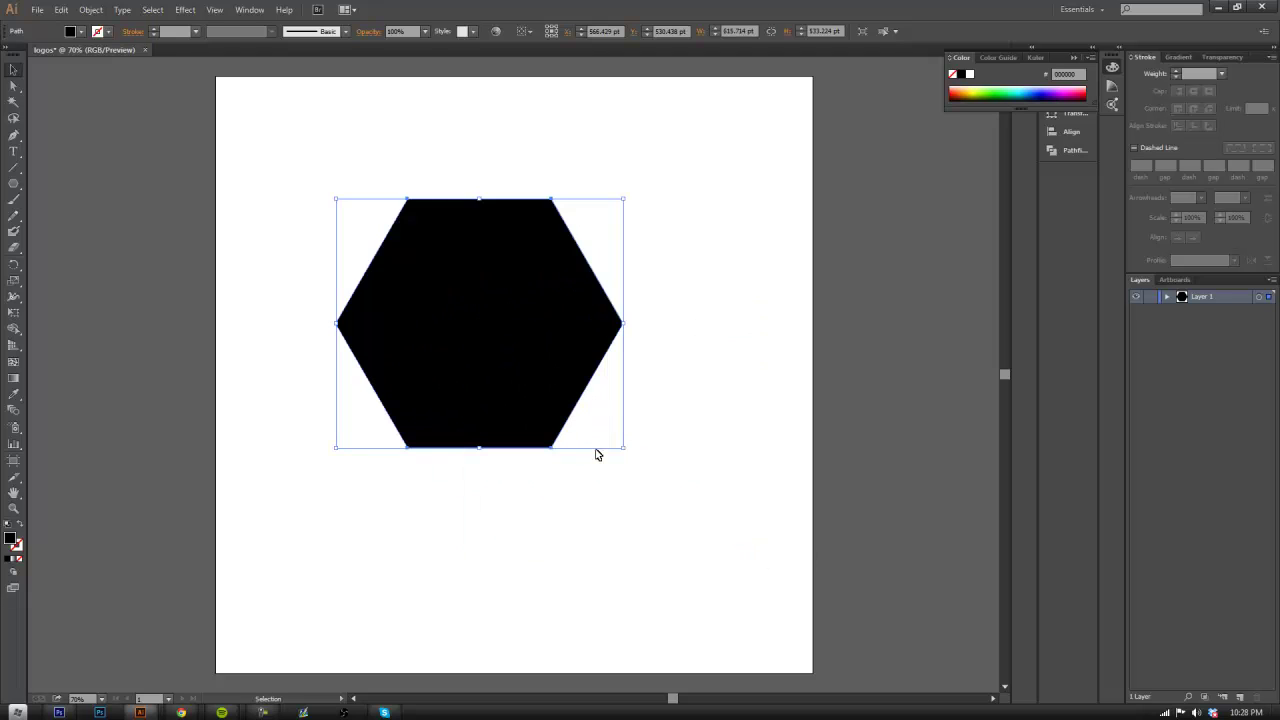
drag(621, 449, 693, 524)
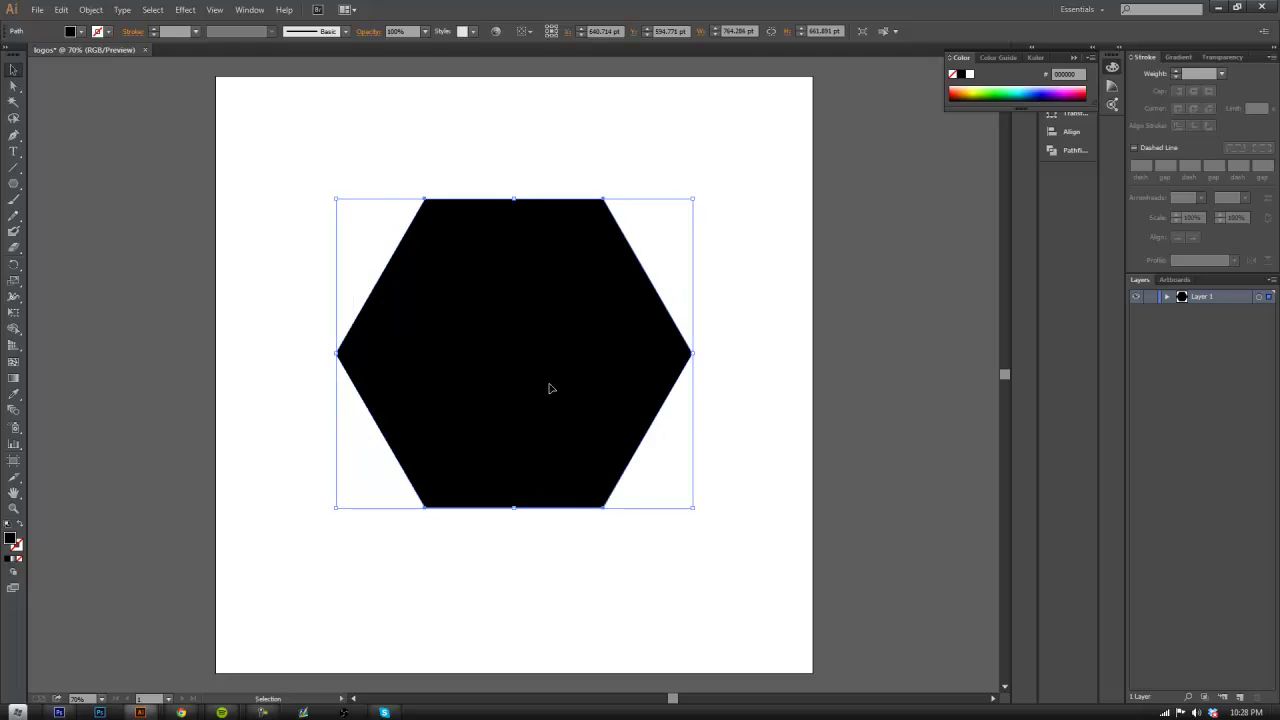
mouse_move(549, 386)
mouse_down()
mouse_move(571, 409)
mouse_move(553, 393)
mouse_move(549, 420)
mouse_move(551, 385)
mouse_up()
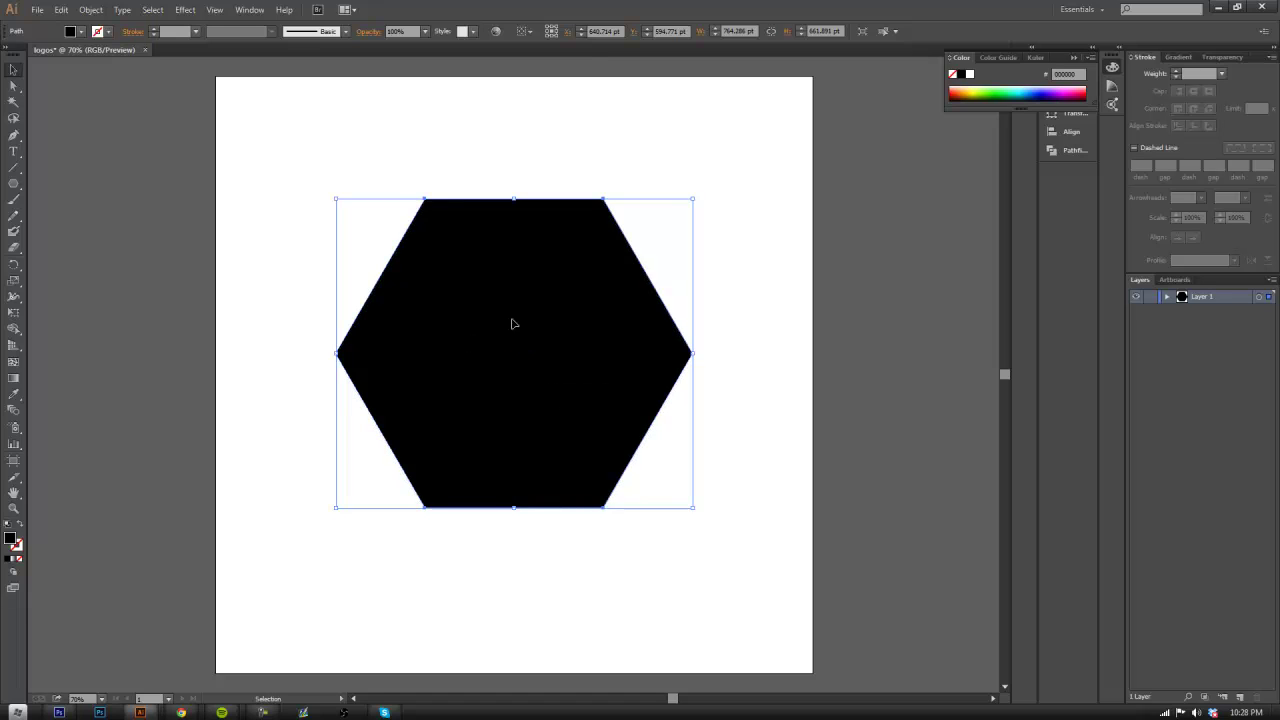
Rotate the hexagon 30° so a point faces up
click(731, 453)
click(620, 330)
right_click(573, 325)
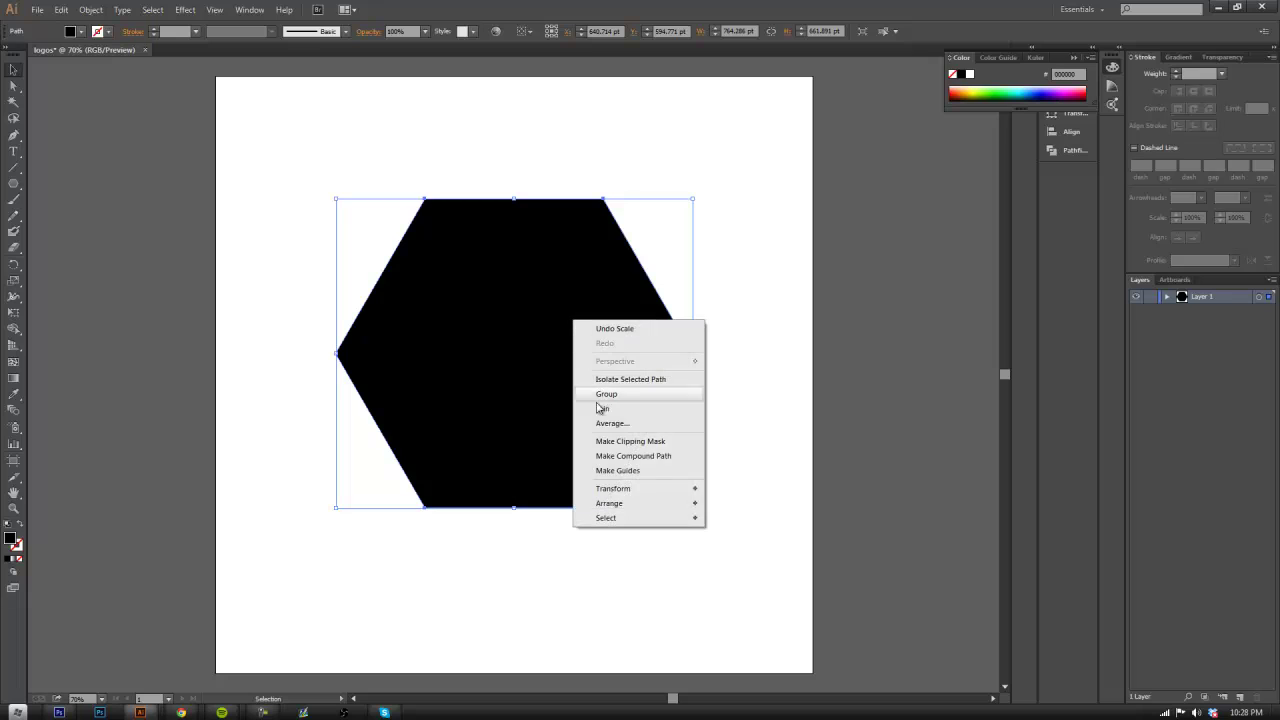
mouse_move(615, 489)
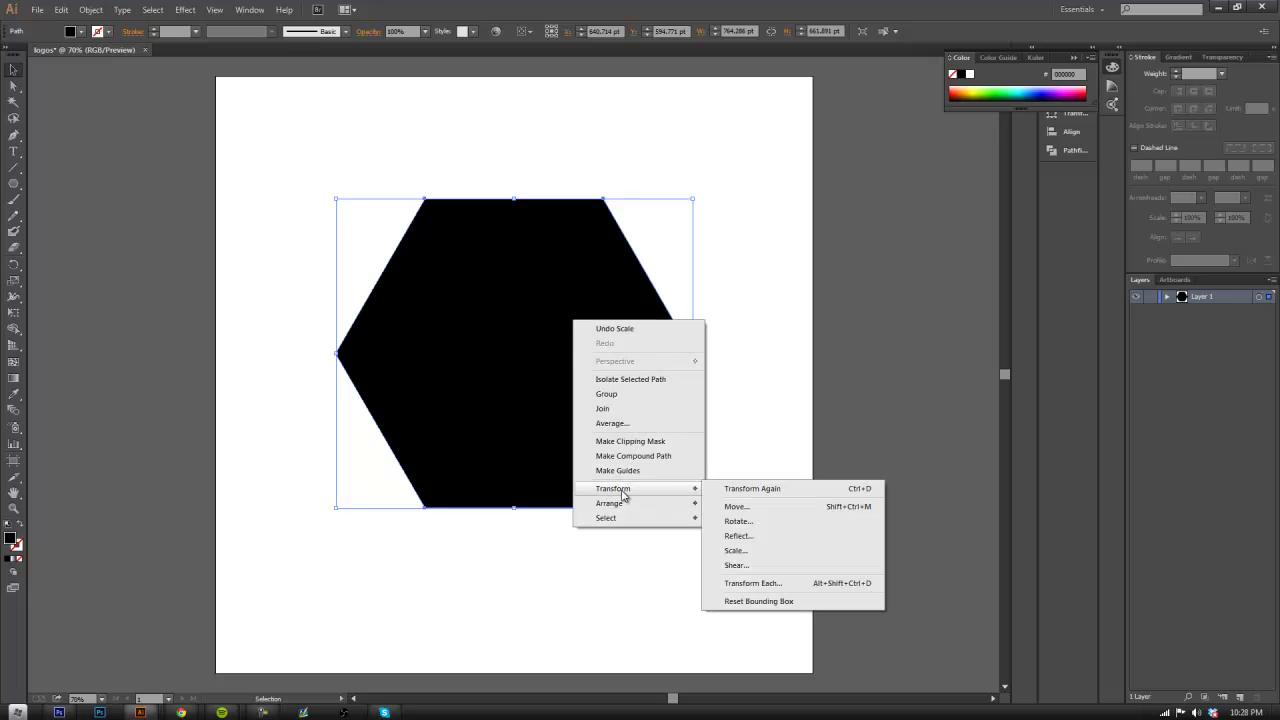
click(738, 522)
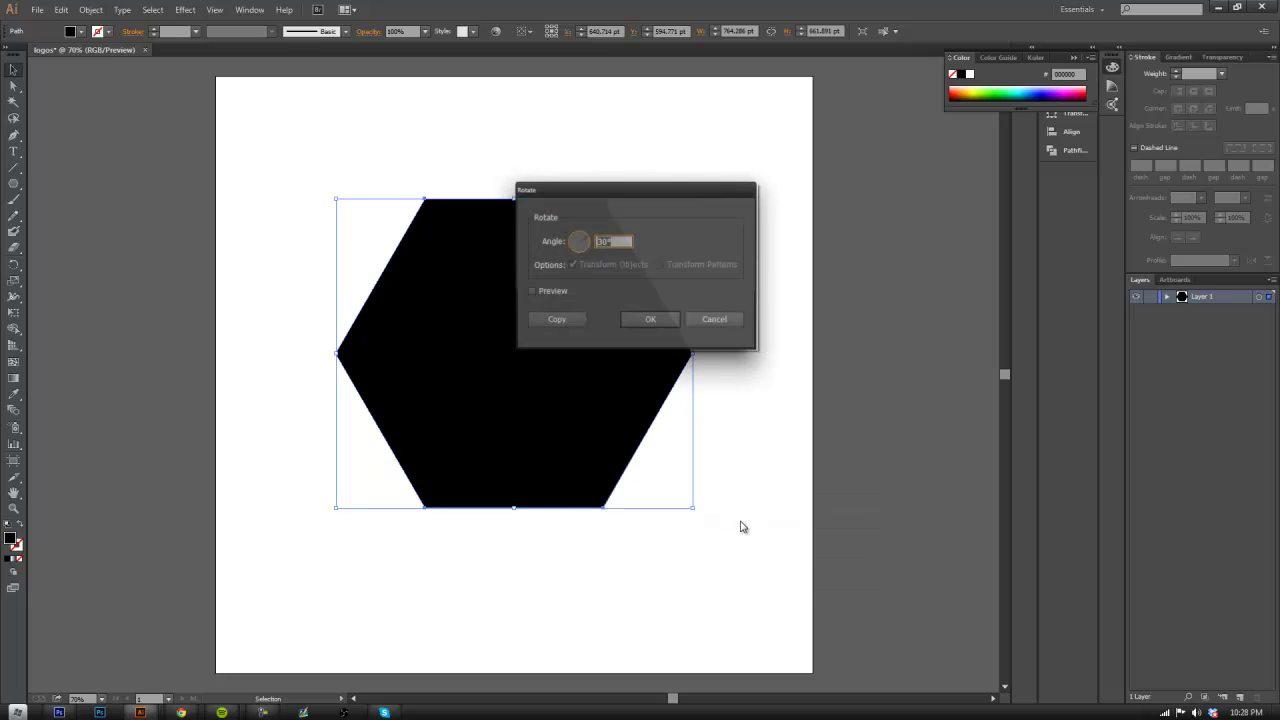
click(643, 322)
click(716, 279)
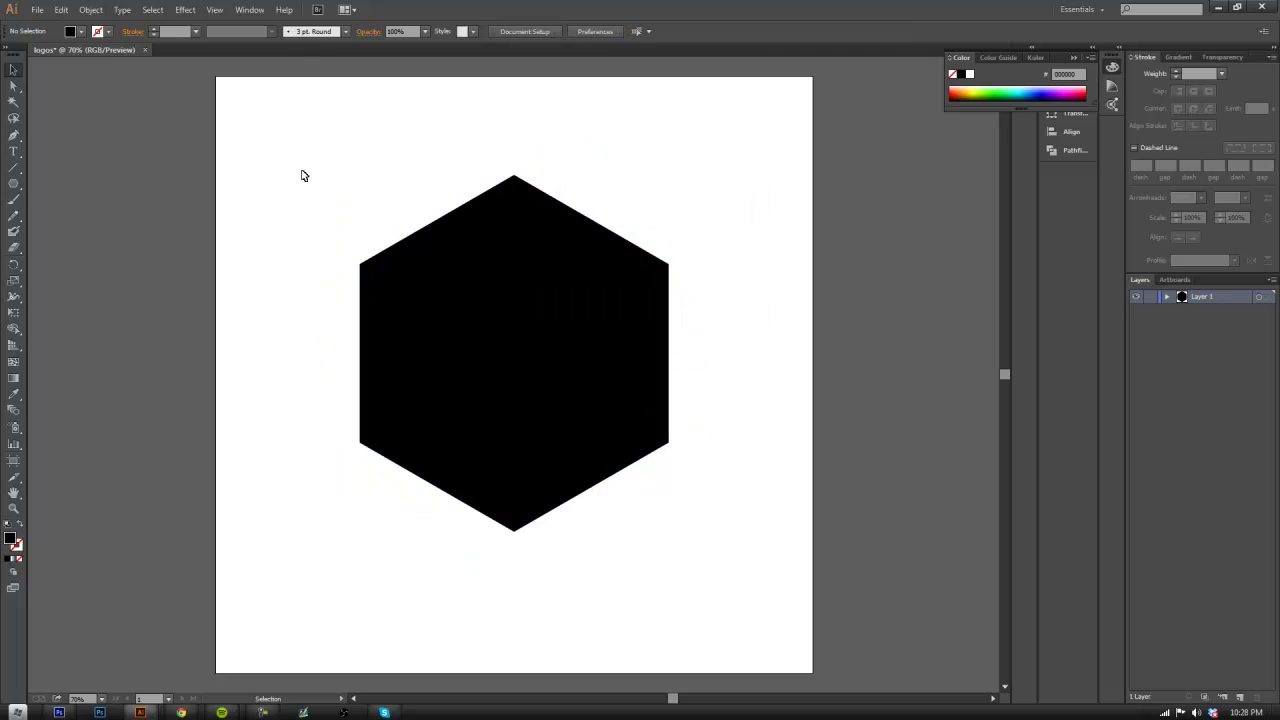
click(505, 320)
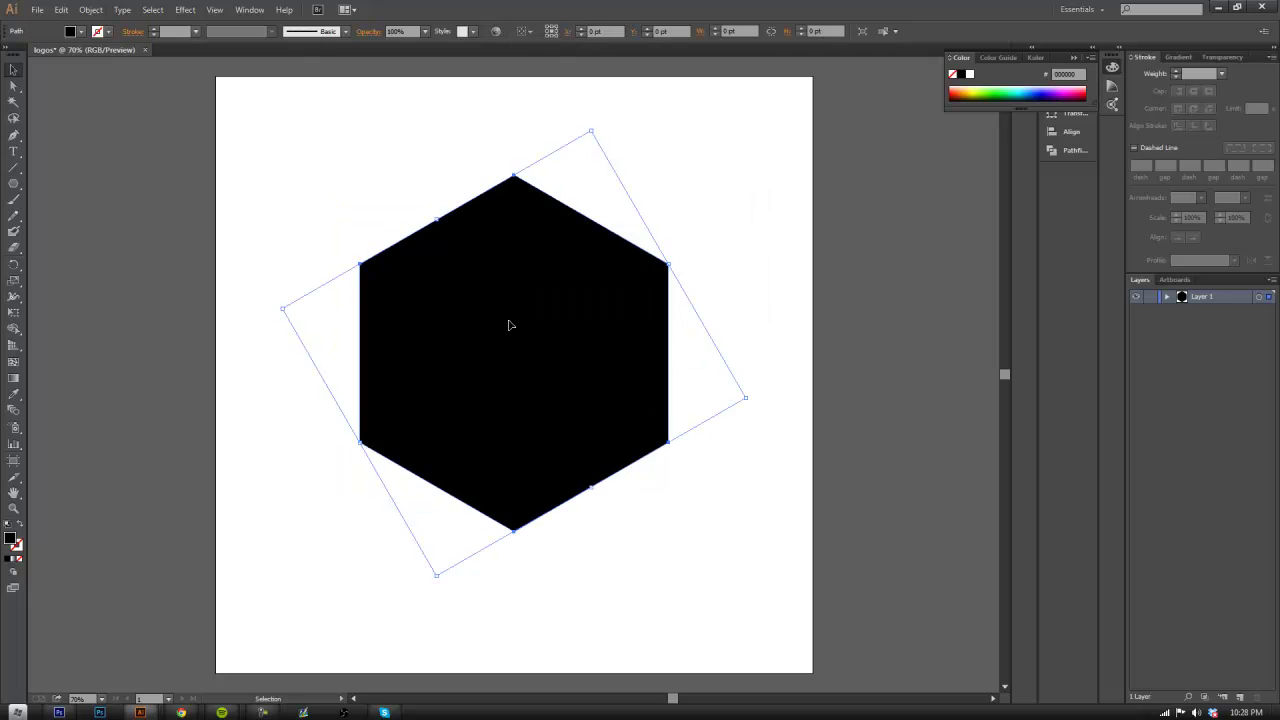
click(363, 166)
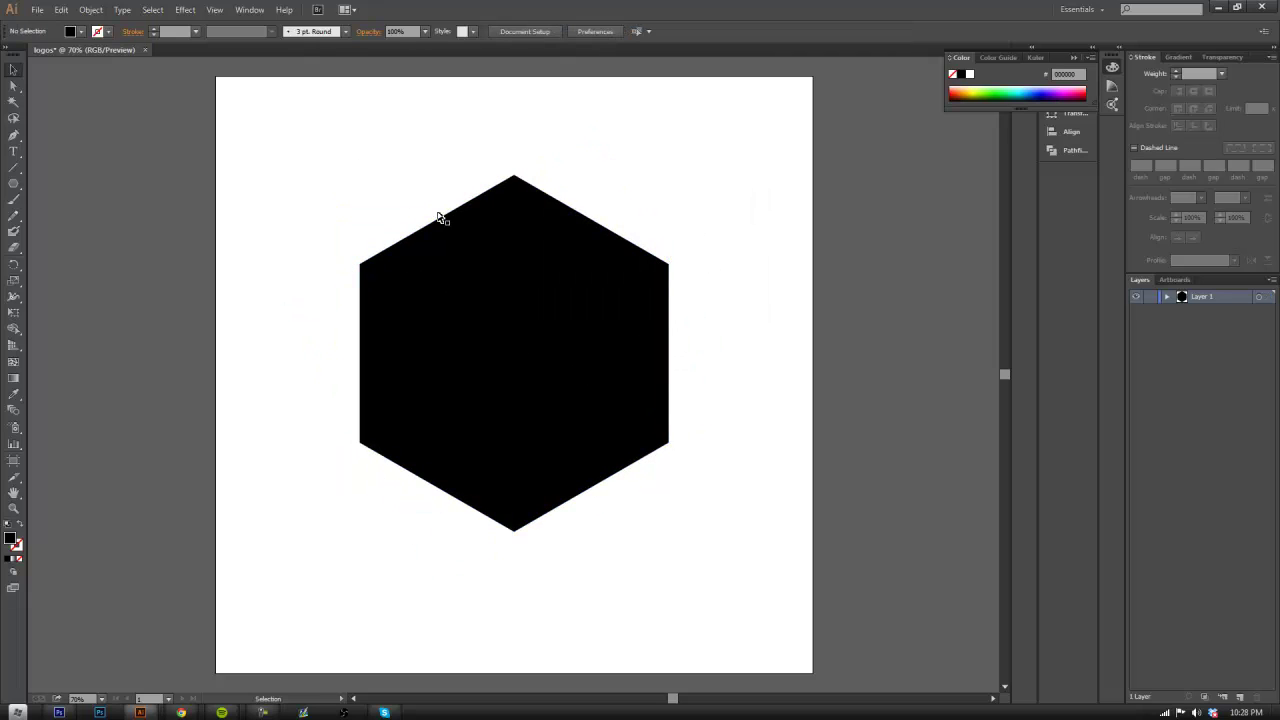
Give the selected hexagon a stroke and step up its weight in the Stroke panel
click(611, 326)
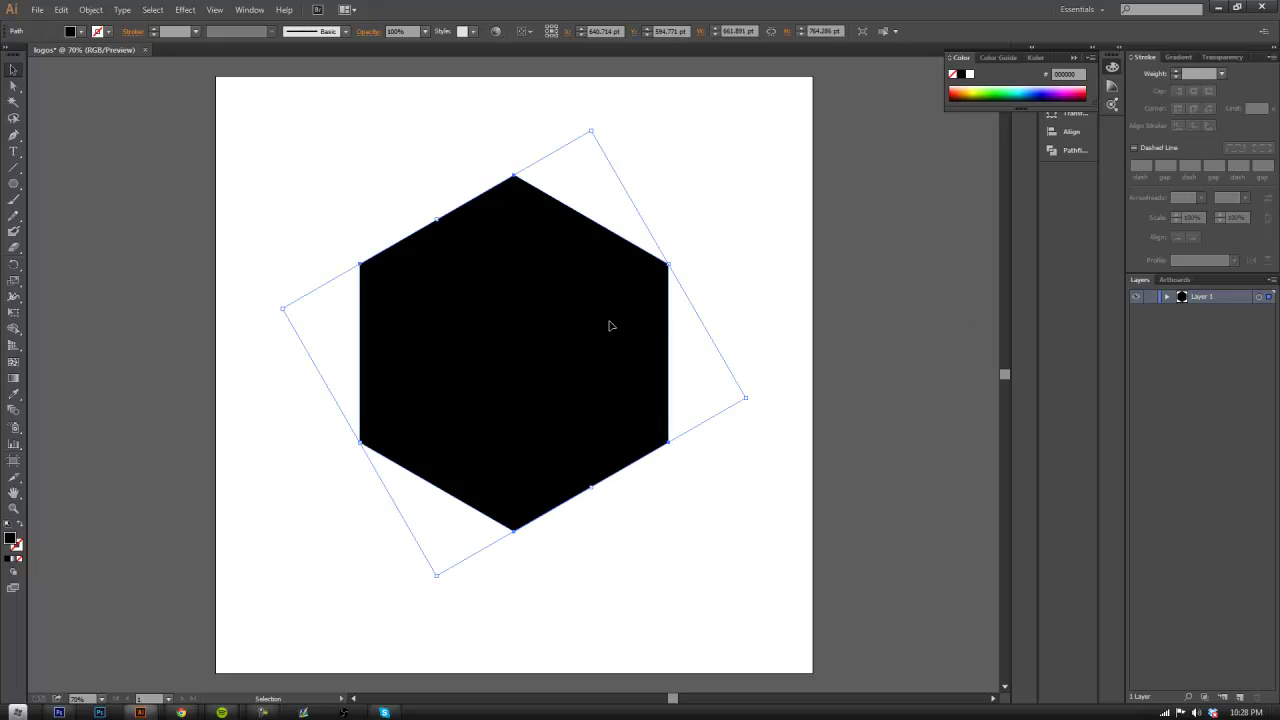
click(250, 10)
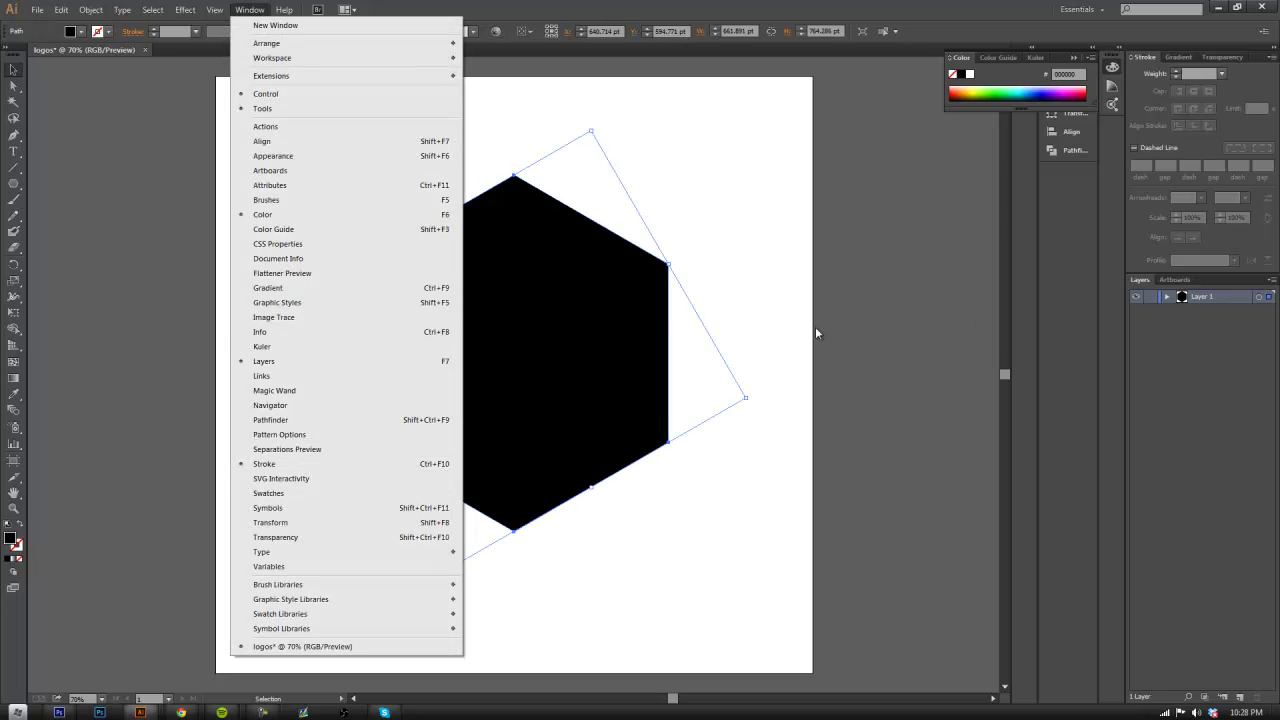
click(778, 268)
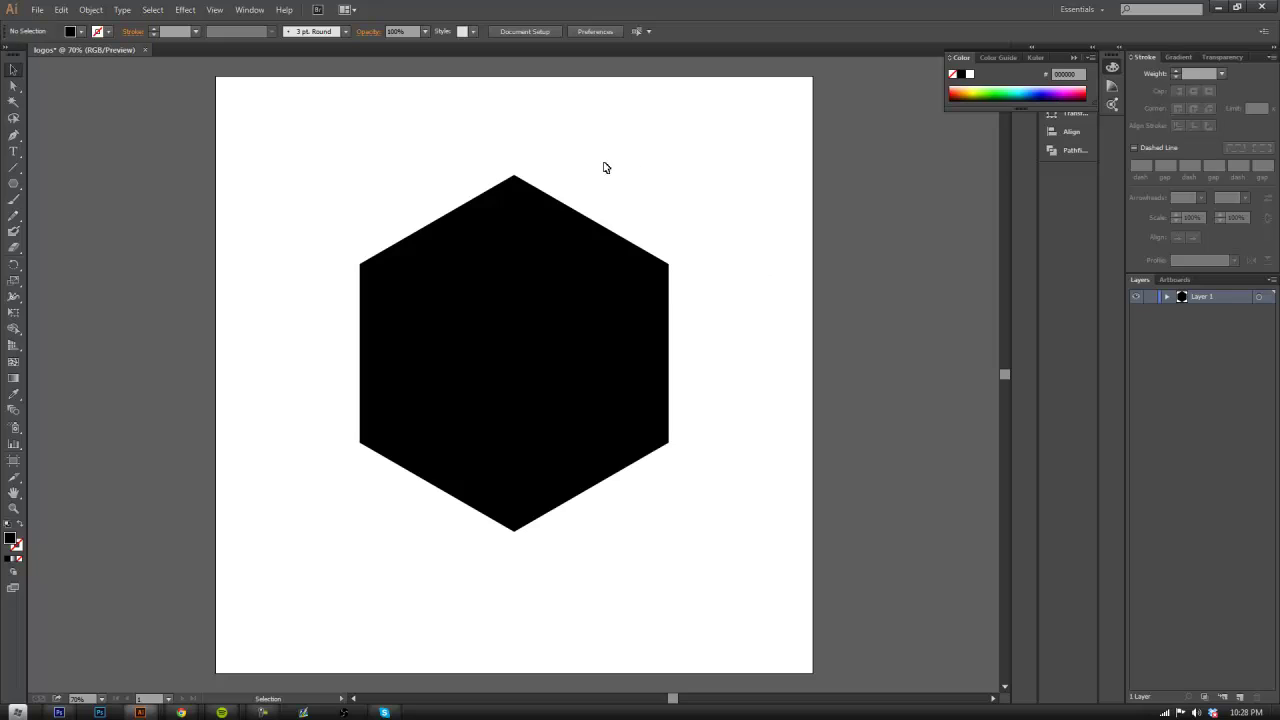
click(1072, 58)
click(645, 283)
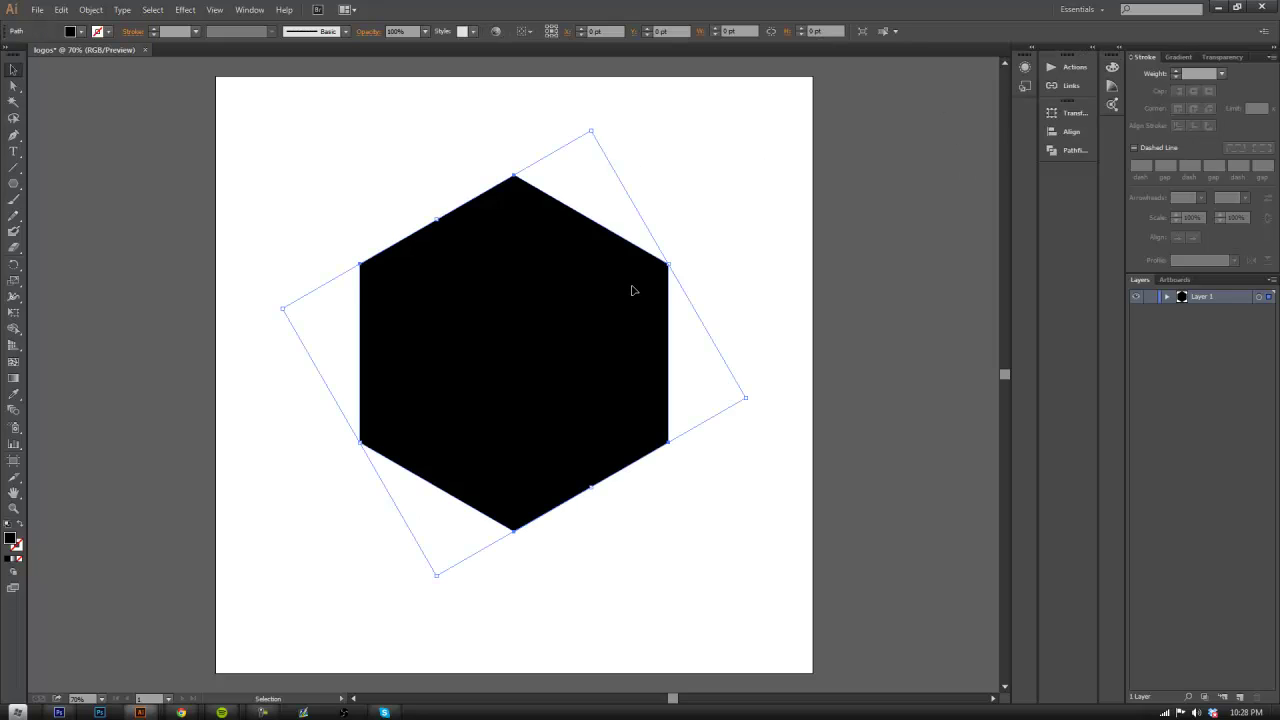
click(1176, 72)
click(1176, 72)
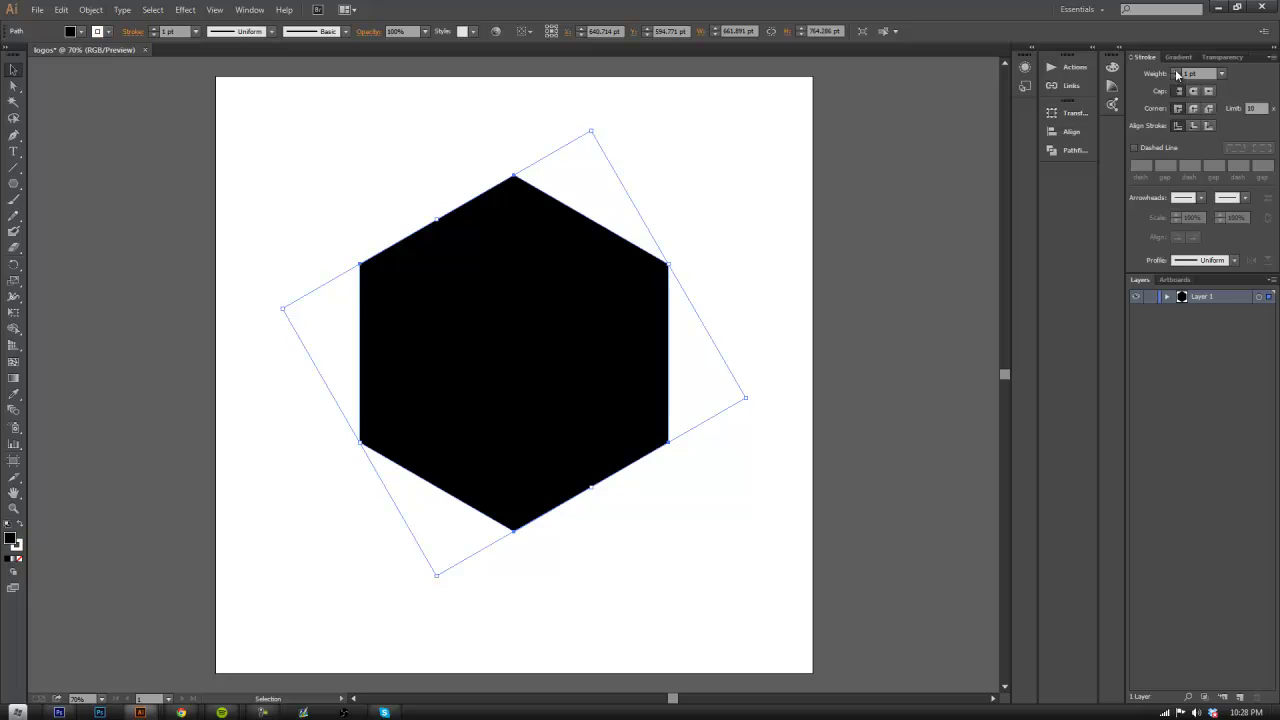
click(1176, 72)
click(1176, 72)
click(1176, 72)
click(1176, 72)
click(1176, 72)
click(1176, 72)
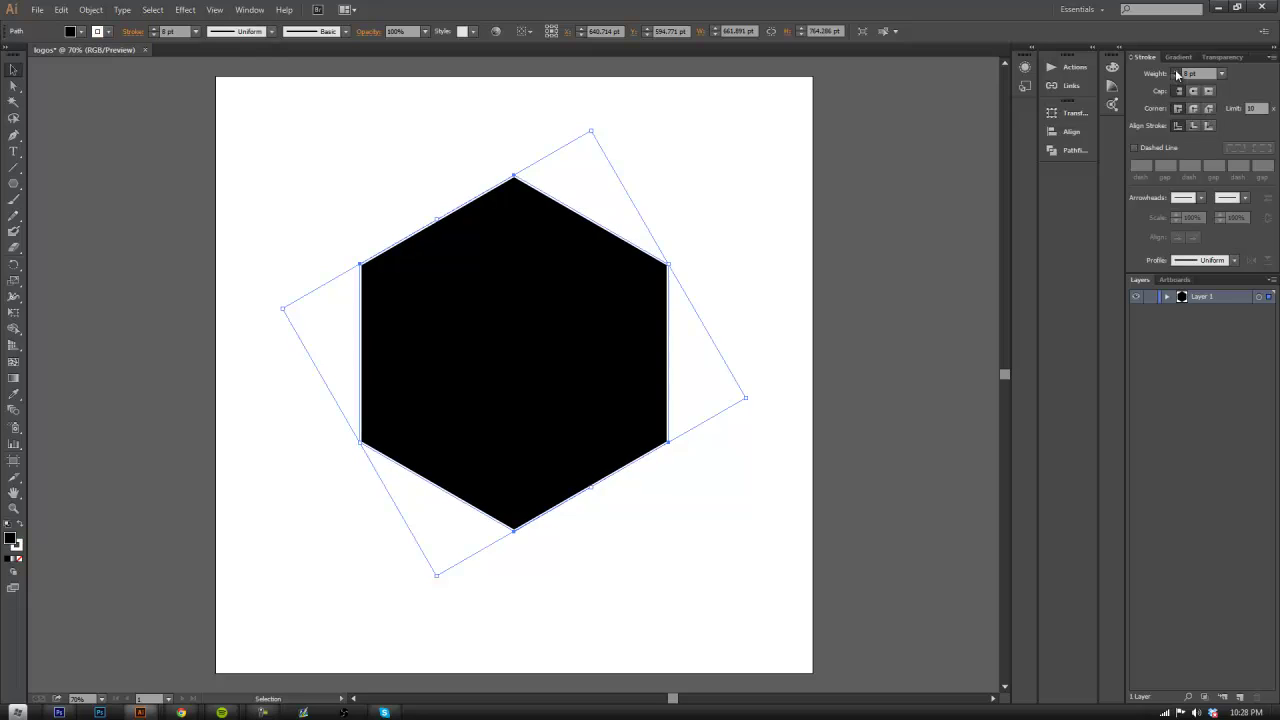
click(1176, 72)
click(1176, 72)
click(1176, 72)
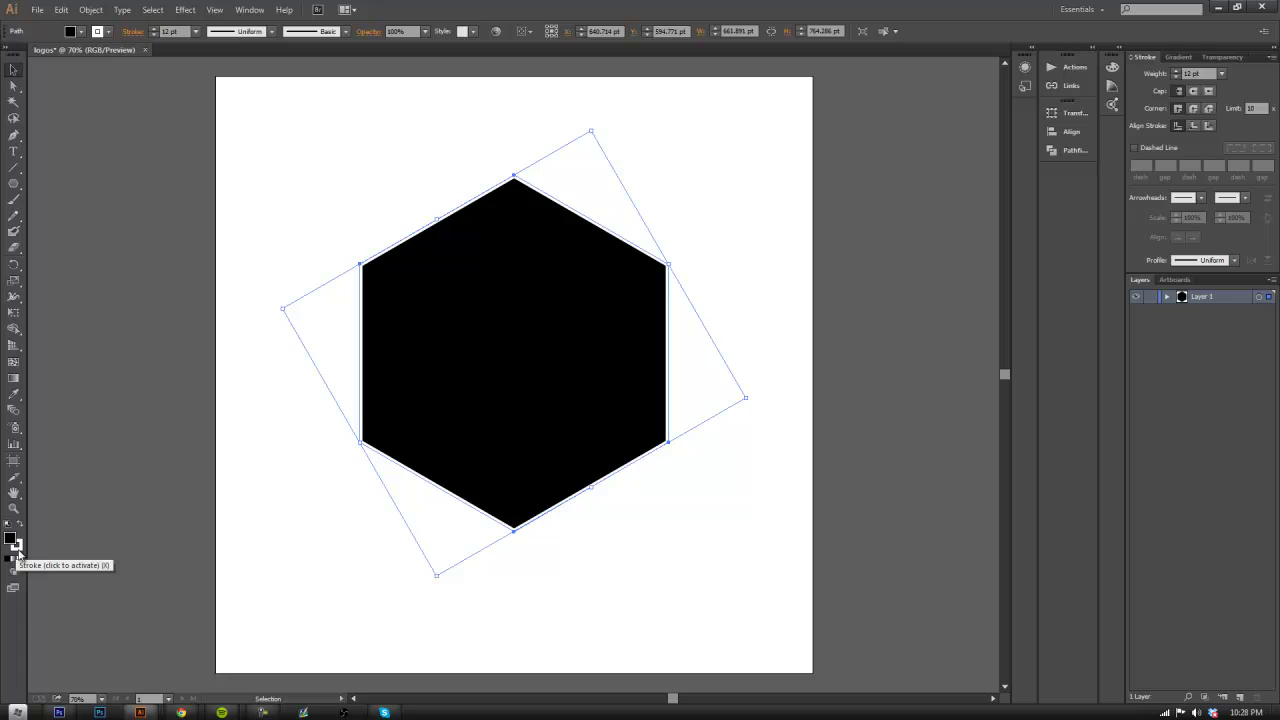
Make the stroke black, aligned outside with round corners, at 16 pt weight
click(17, 549)
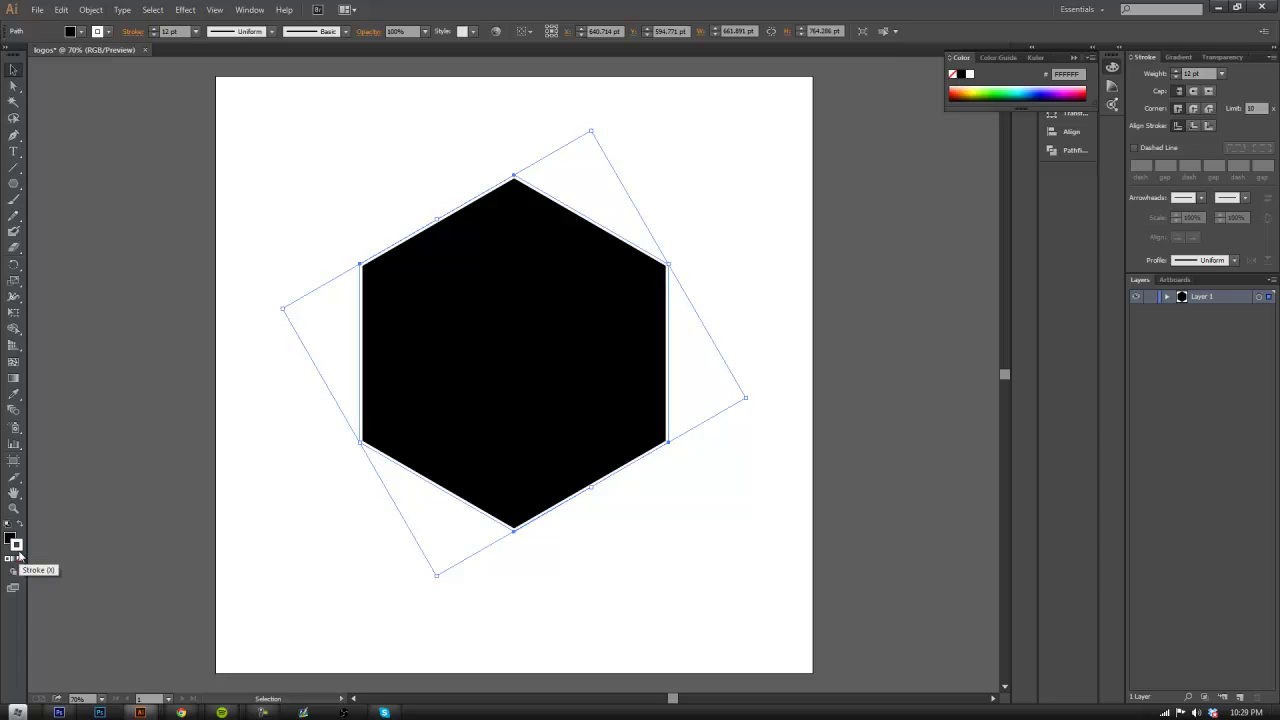
click(961, 75)
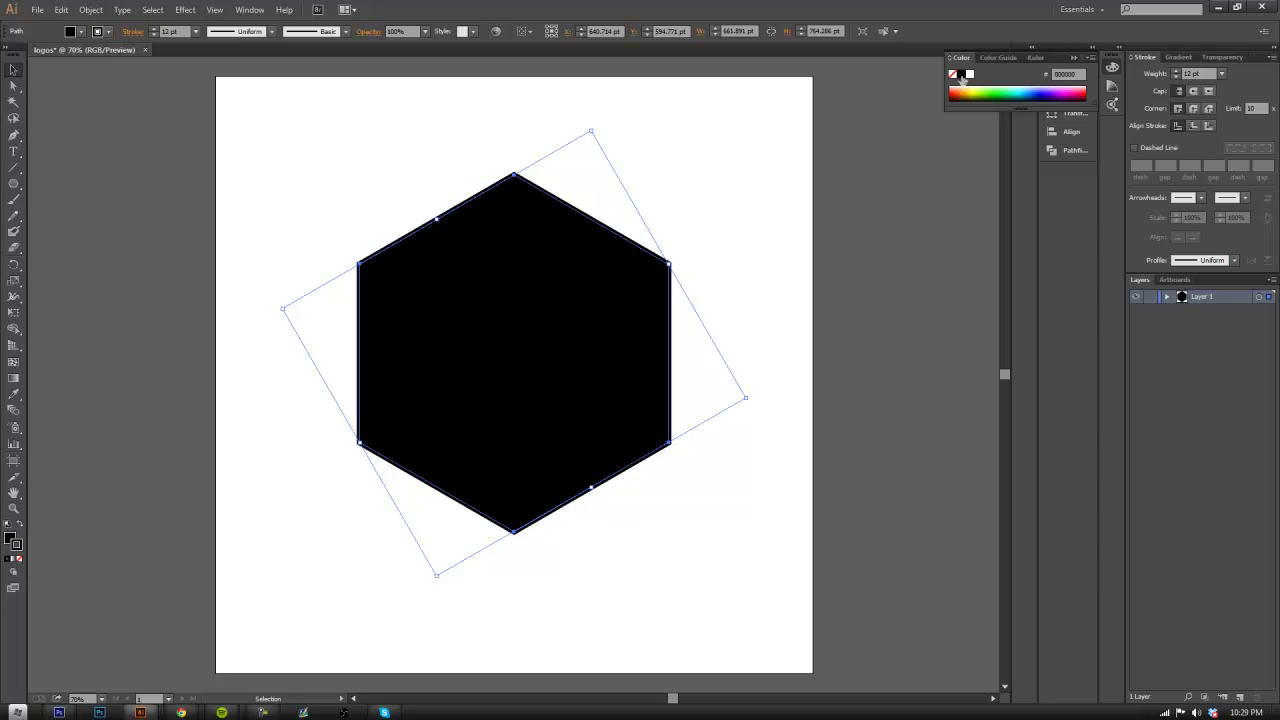
click(1208, 127)
click(1193, 109)
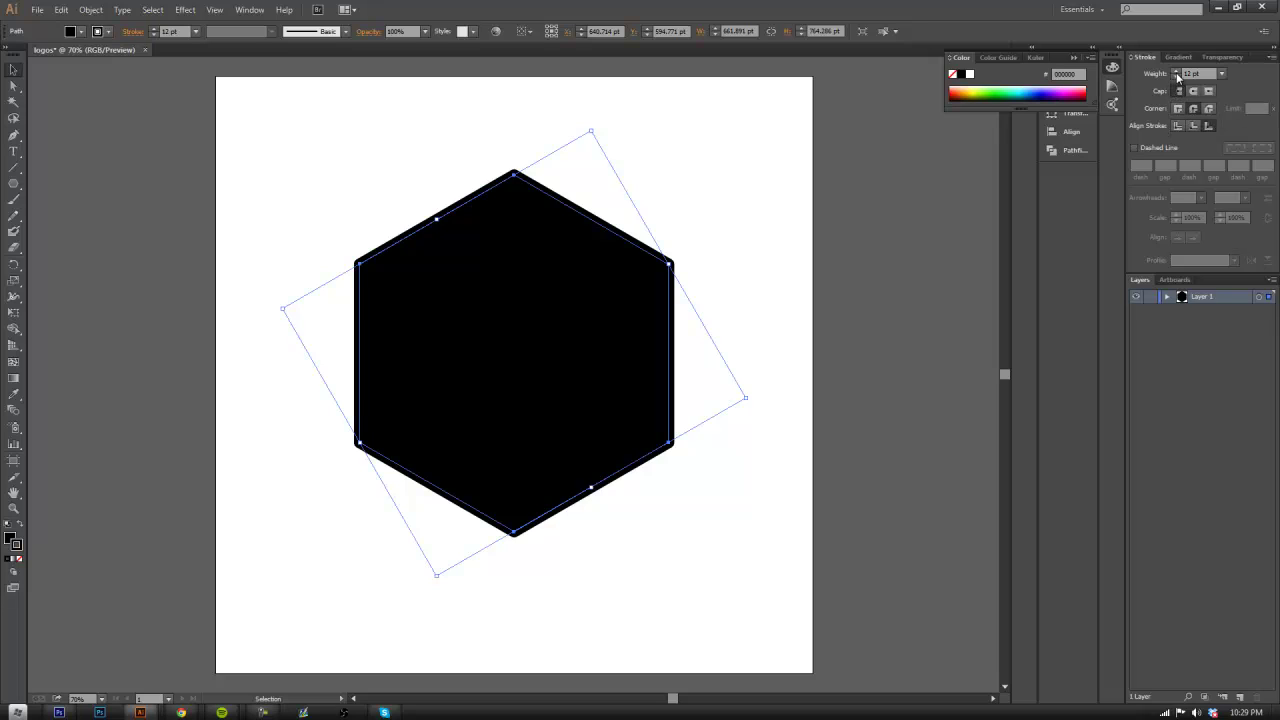
click(1177, 72)
click(1177, 72)
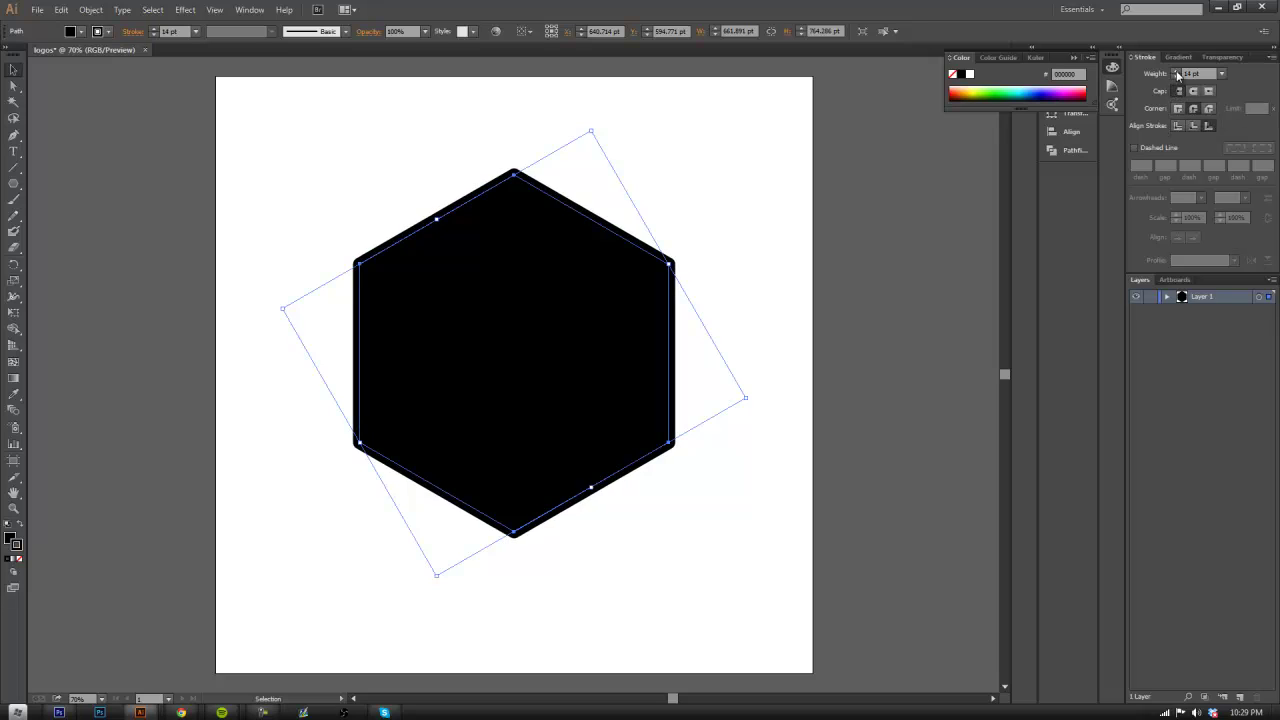
click(1177, 72)
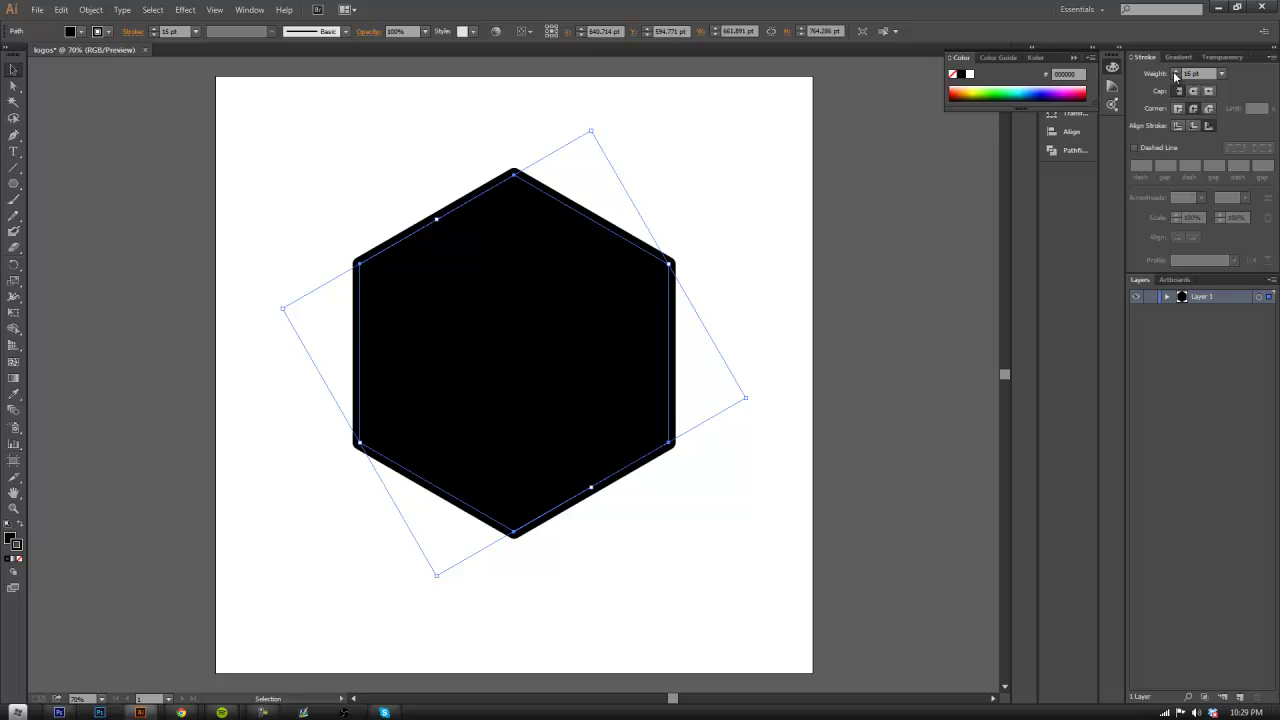
click(743, 206)
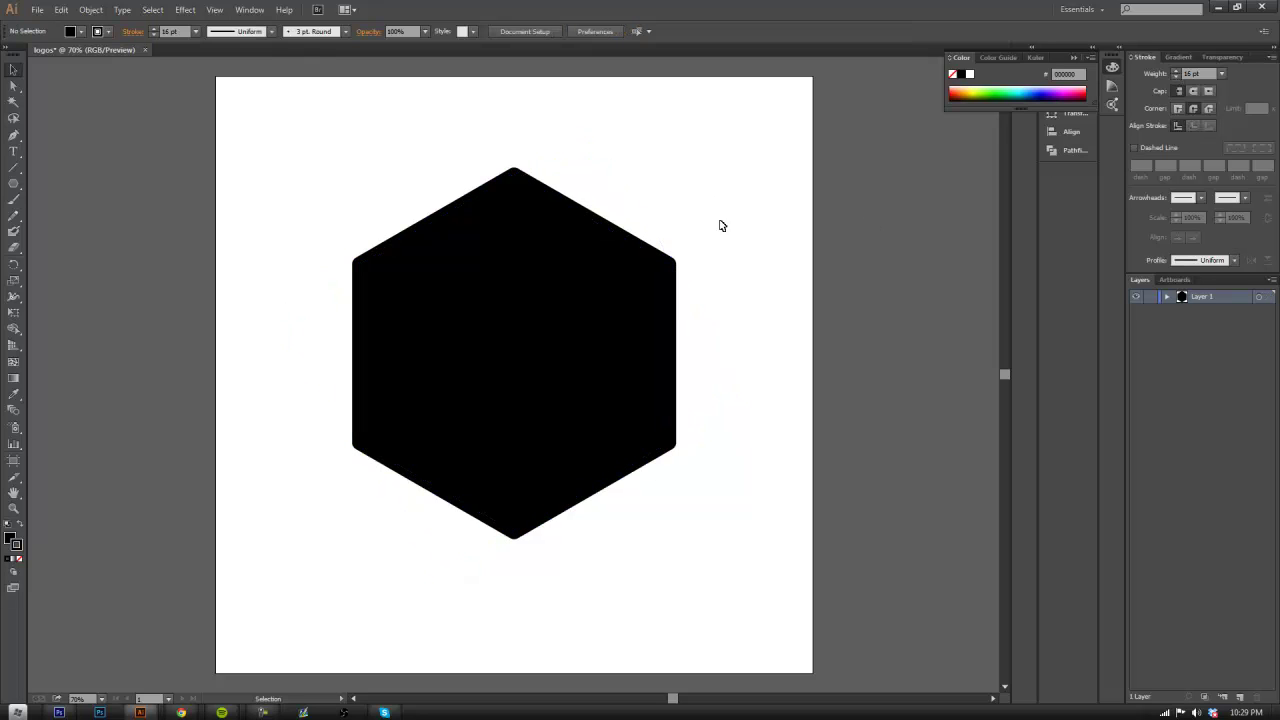
click(587, 246)
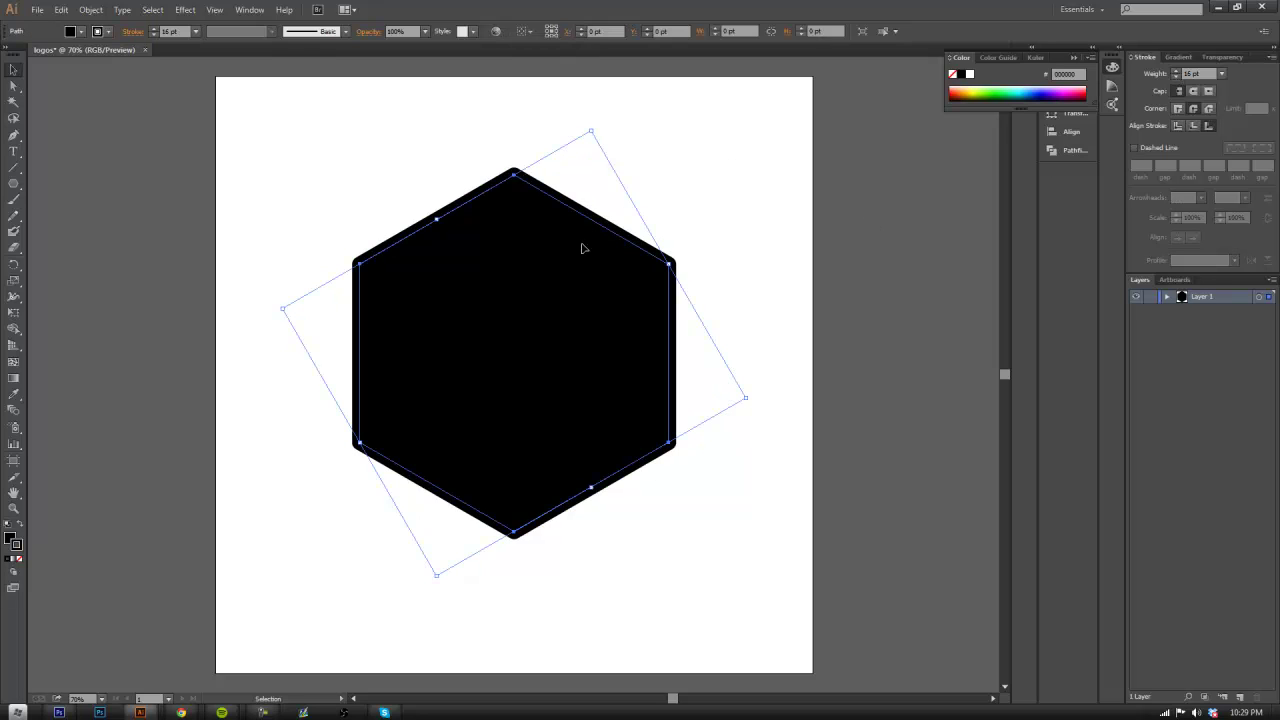
Convert the hexagon's stroke to filled shapes with Outline Stroke
click(88, 11)
mouse_move(83, 275)
click(294, 308)
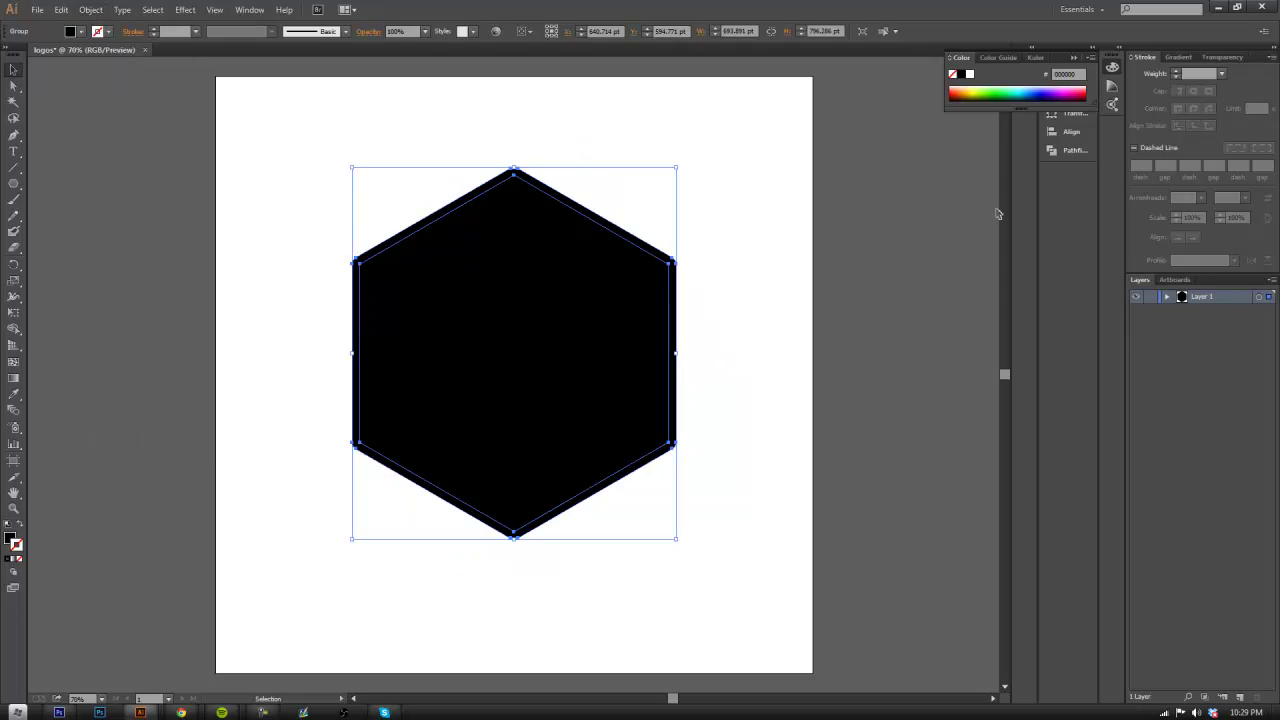
click(1075, 58)
Unite the outlined stroke and fill using the Pathfinder panel
click(245, 11)
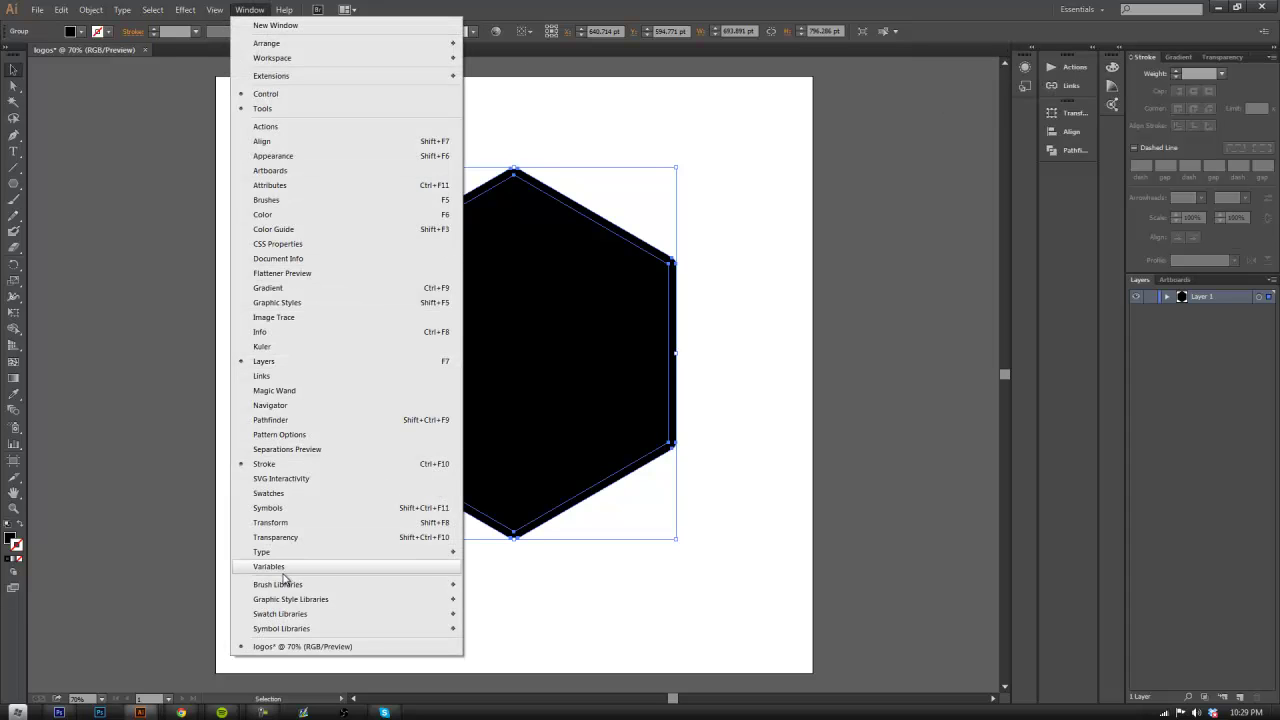
click(283, 420)
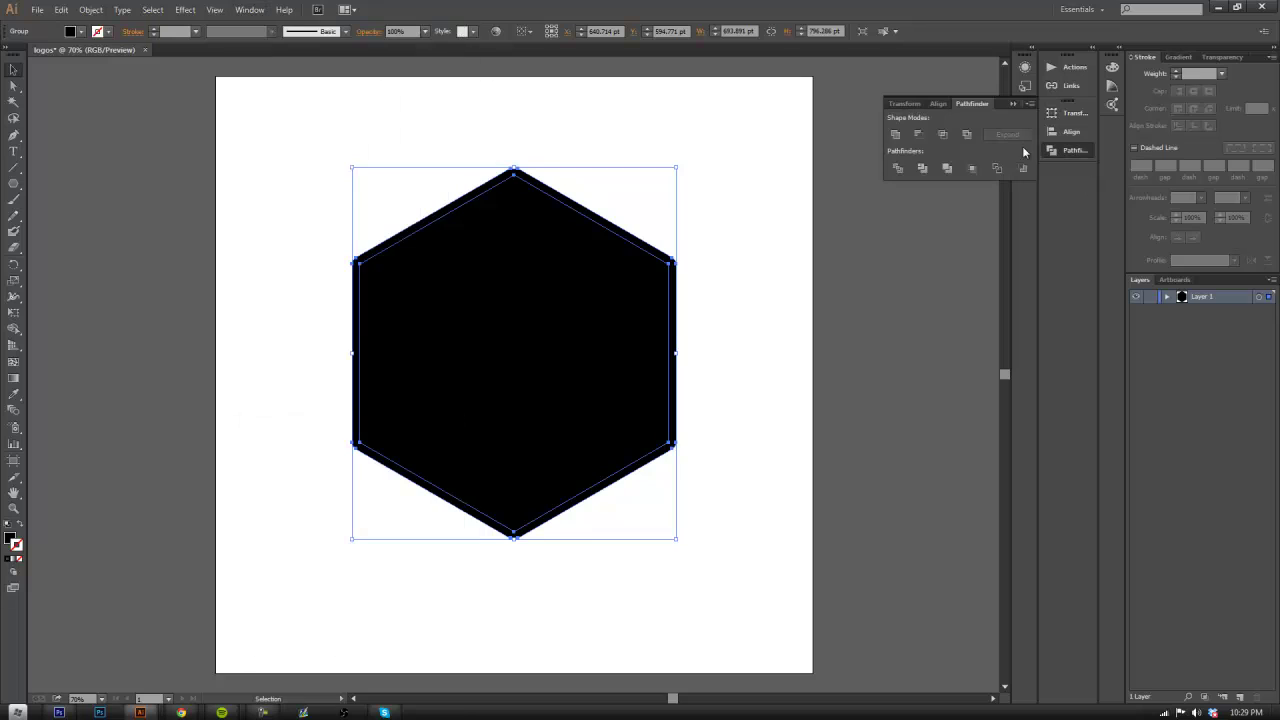
click(896, 134)
click(786, 209)
click(609, 280)
Merge the remaining hexagon pieces into one path with the Shape Builder tool
click(14, 328)
click(658, 338)
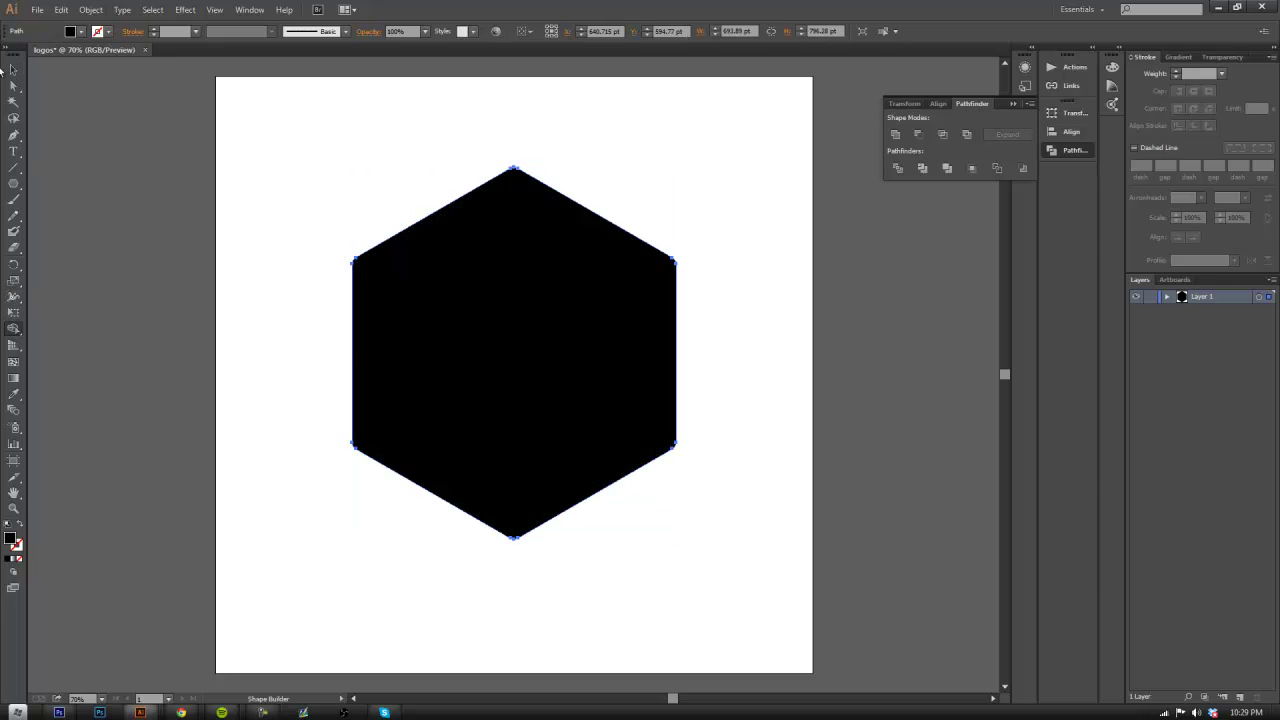
key(v)
click(643, 224)
key(ctrl+a)
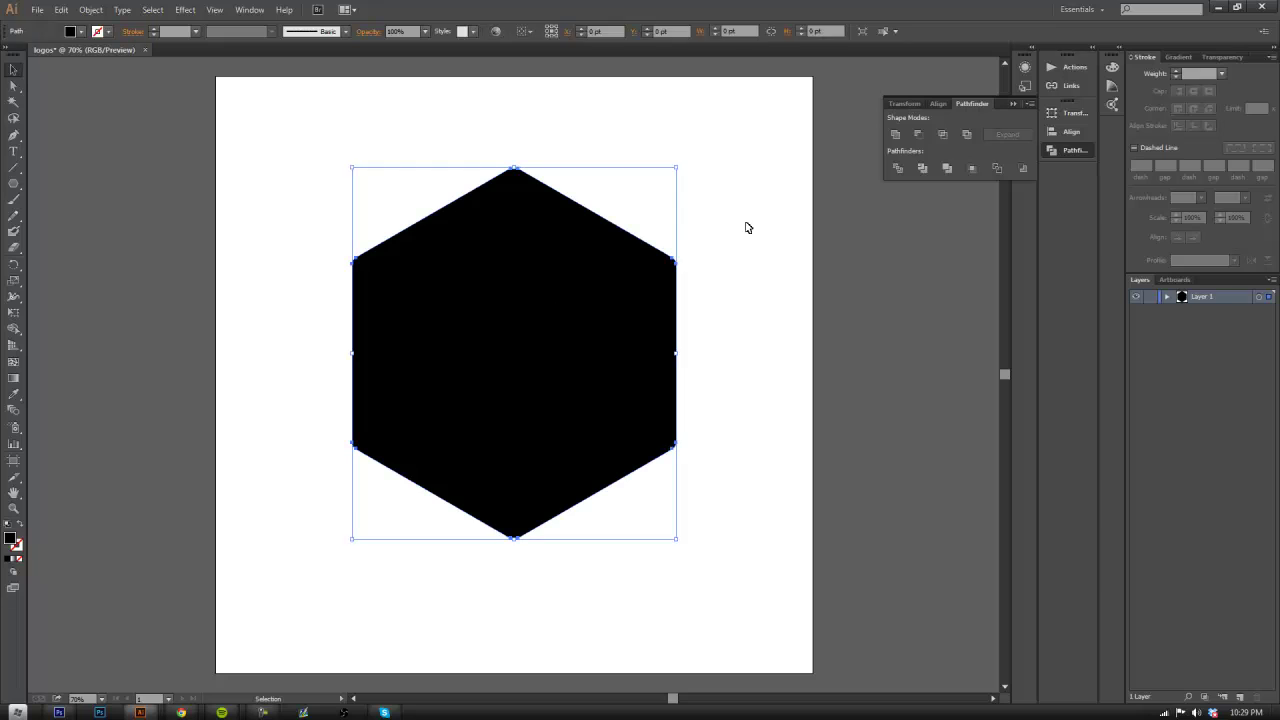
click(746, 281)
Duplicate the hexagon path in Layers, hide the lower copy, and select the top one
click(1166, 297)
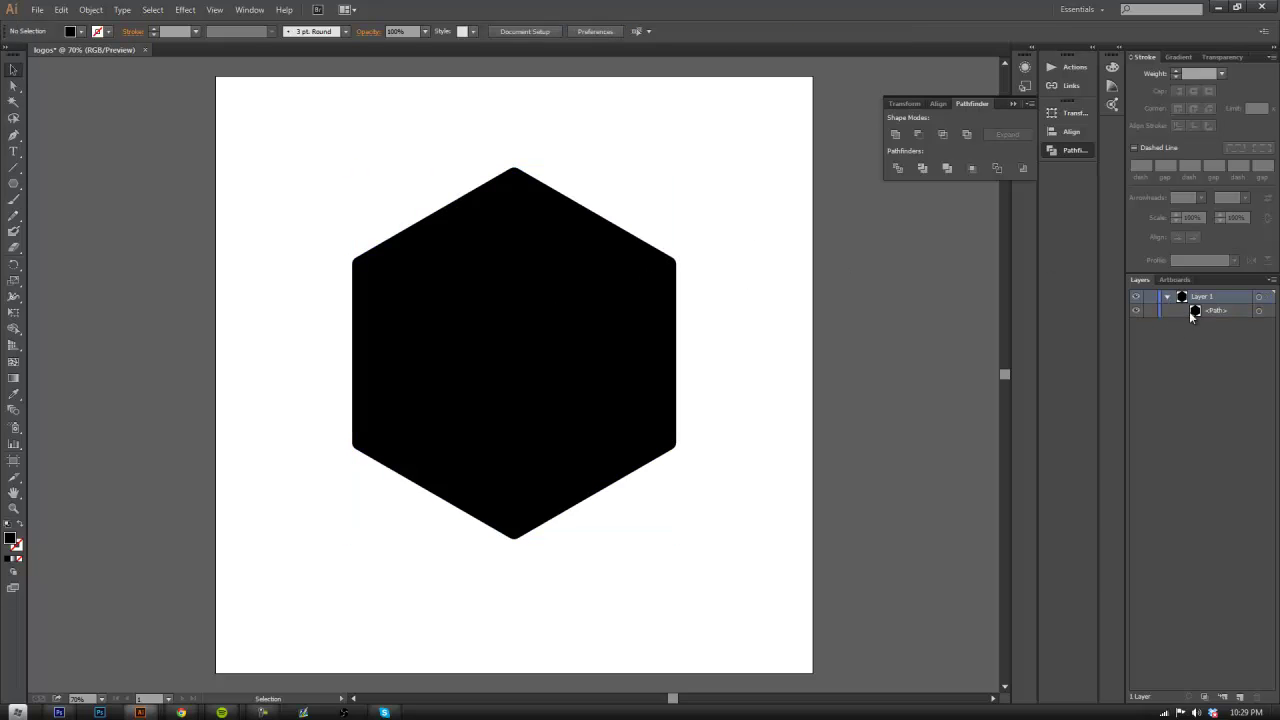
click(1198, 313)
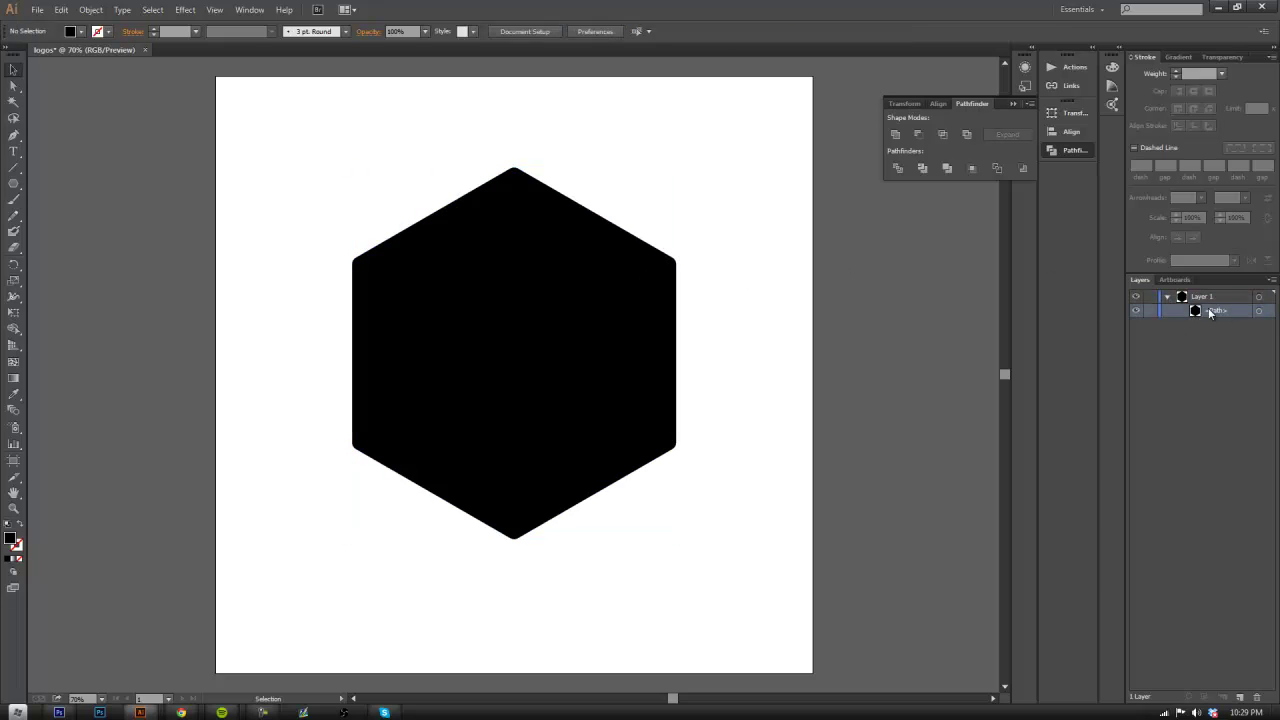
drag(1222, 316, 1244, 328)
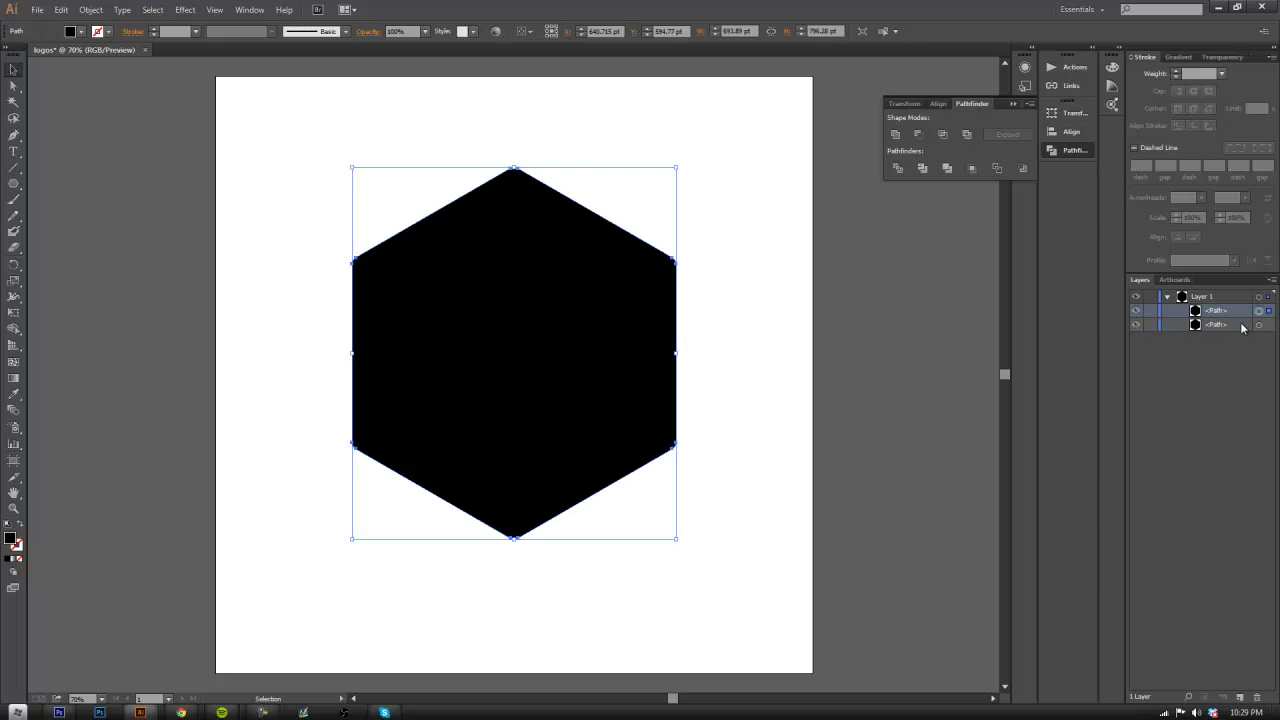
click(1138, 325)
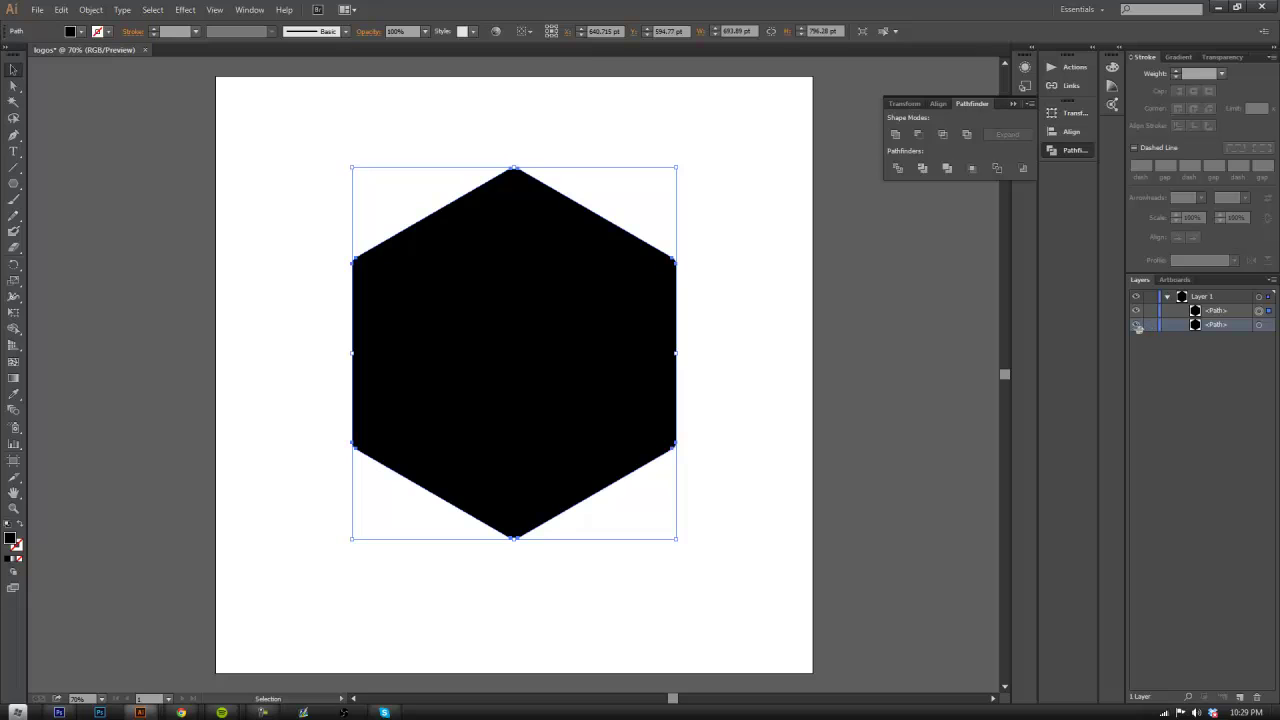
click(1205, 311)
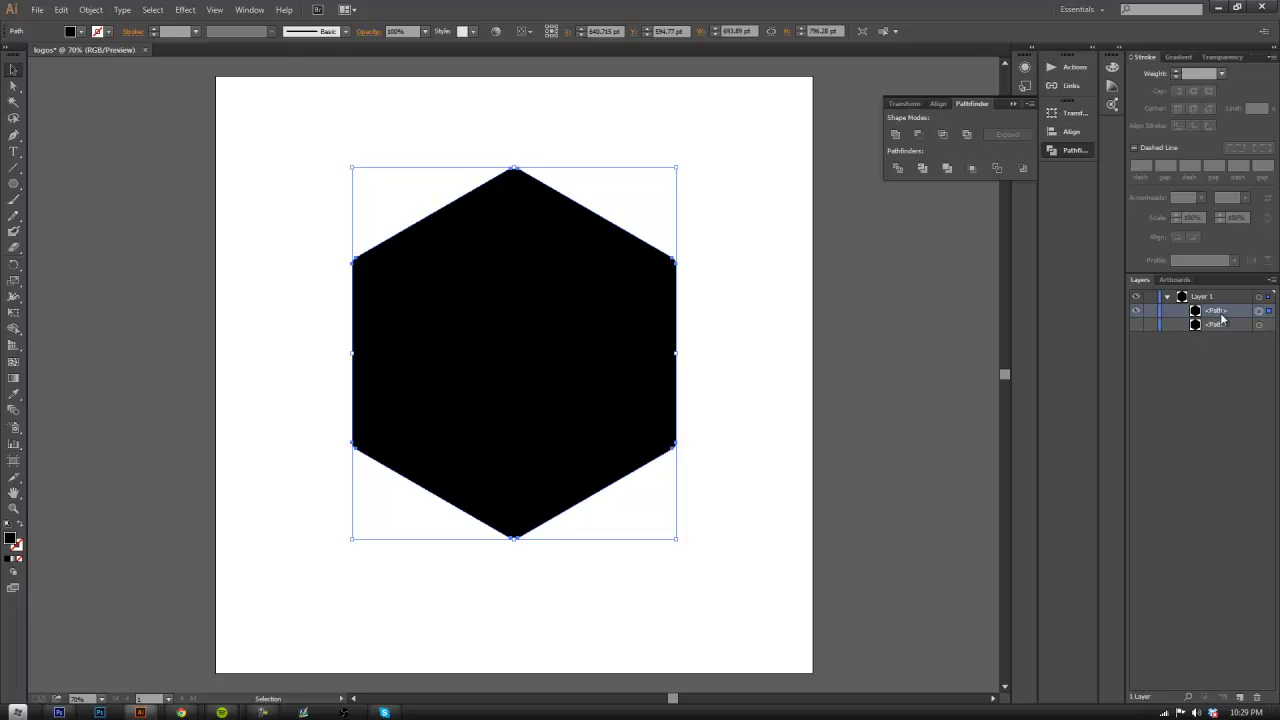
click(745, 304)
click(587, 140)
click(523, 251)
Add a stroke to the top hexagon copy and align it to the inside
click(1176, 74)
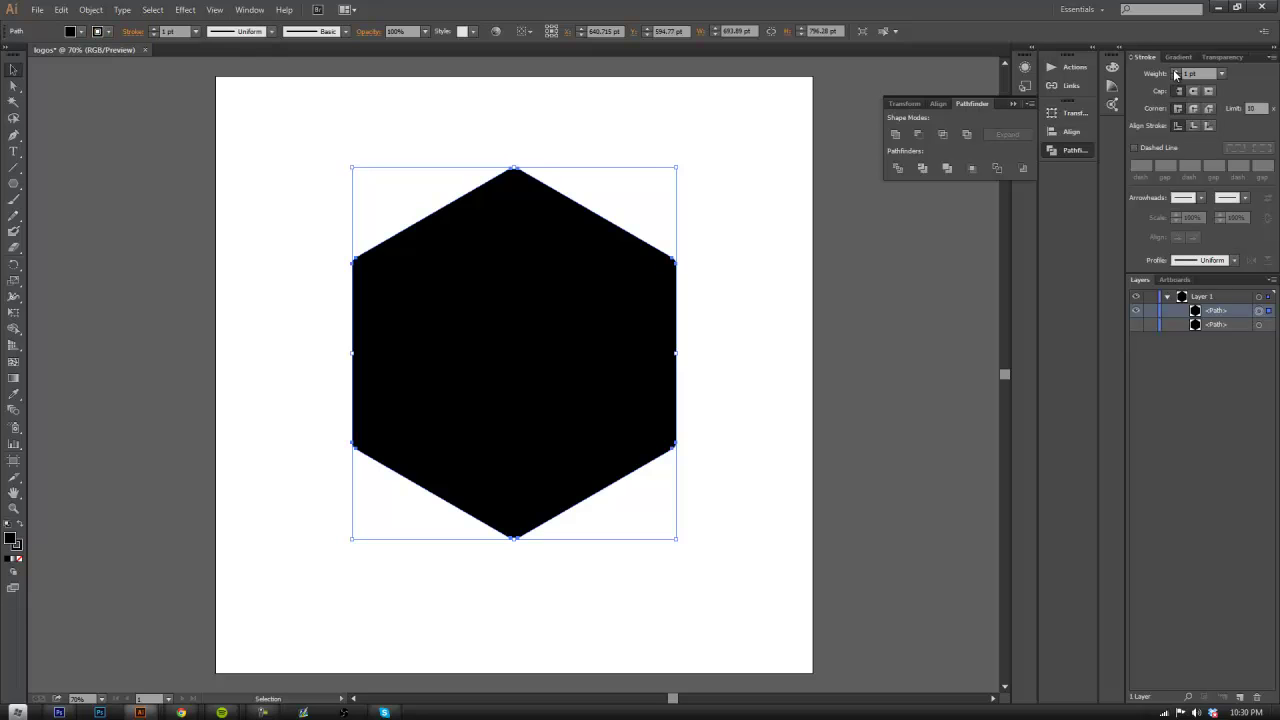
click(1176, 74)
click(1176, 74)
click(1176, 74)
click(1176, 74)
click(1176, 74)
click(1176, 74)
click(1176, 74)
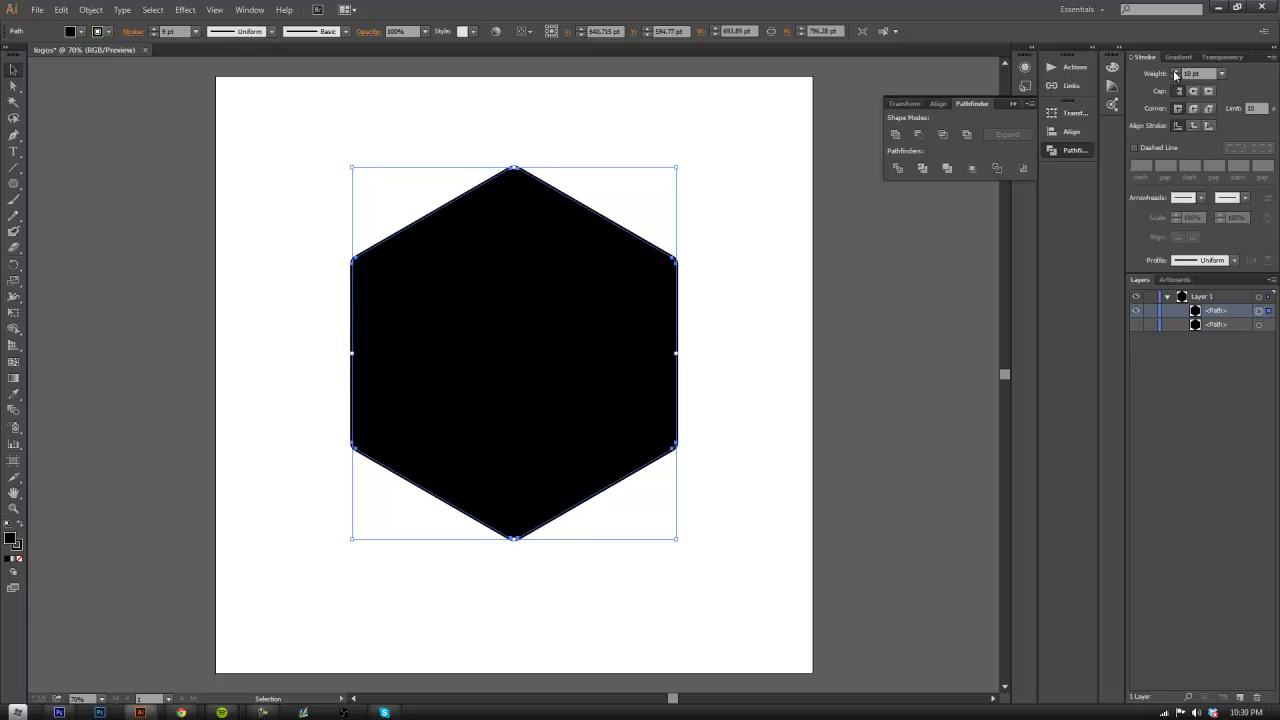
click(1176, 74)
click(1176, 74)
click(1176, 74)
click(1176, 74)
click(1176, 74)
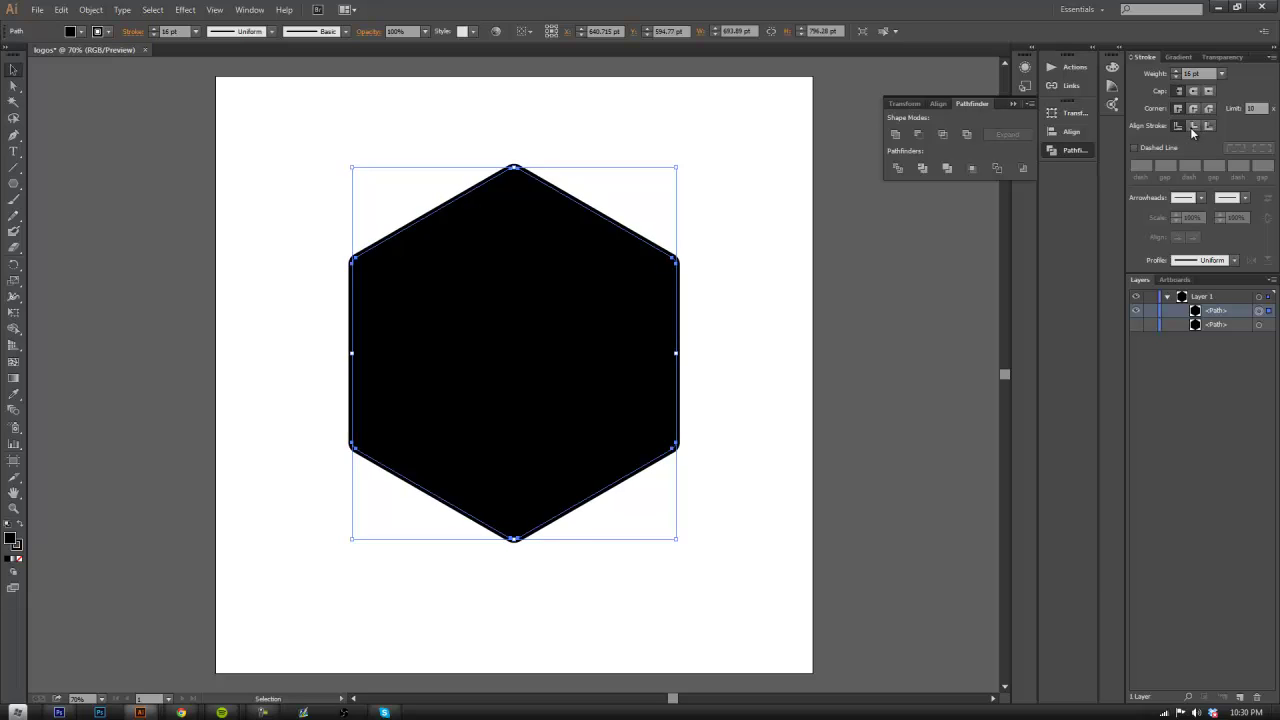
click(1192, 127)
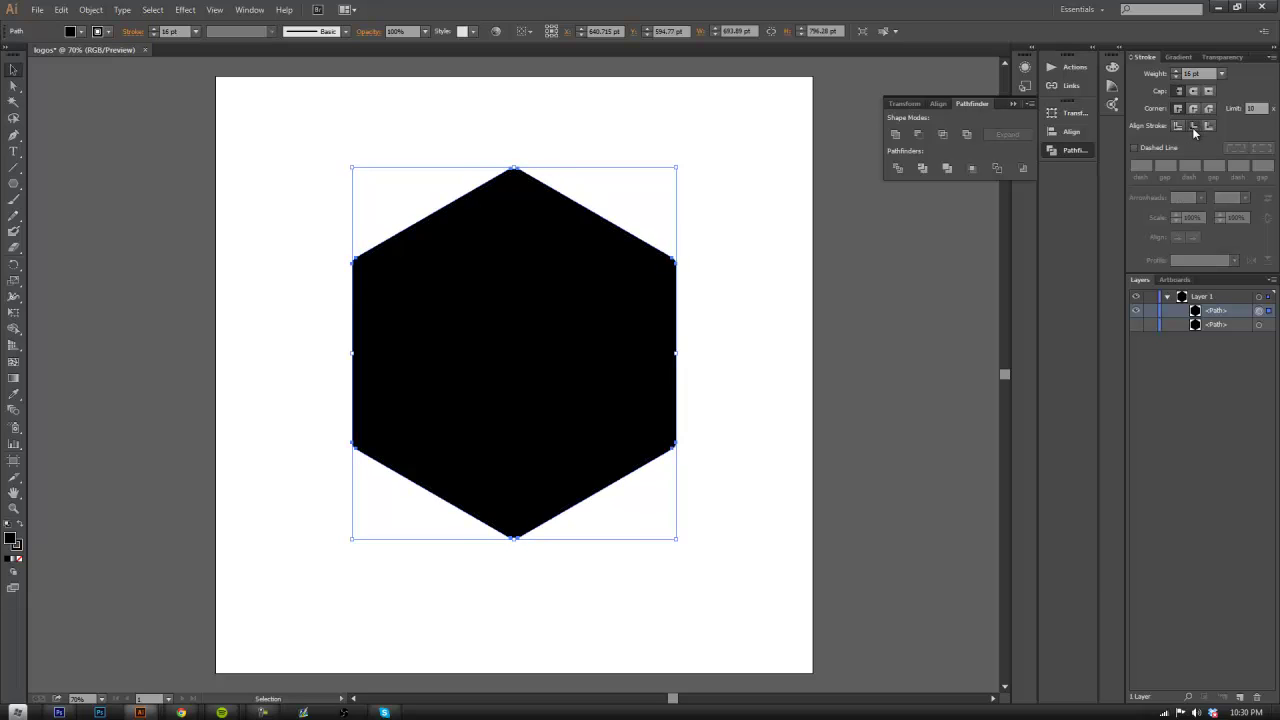
Make the inner stroke white and raise its weight to 80 pt
click(18, 548)
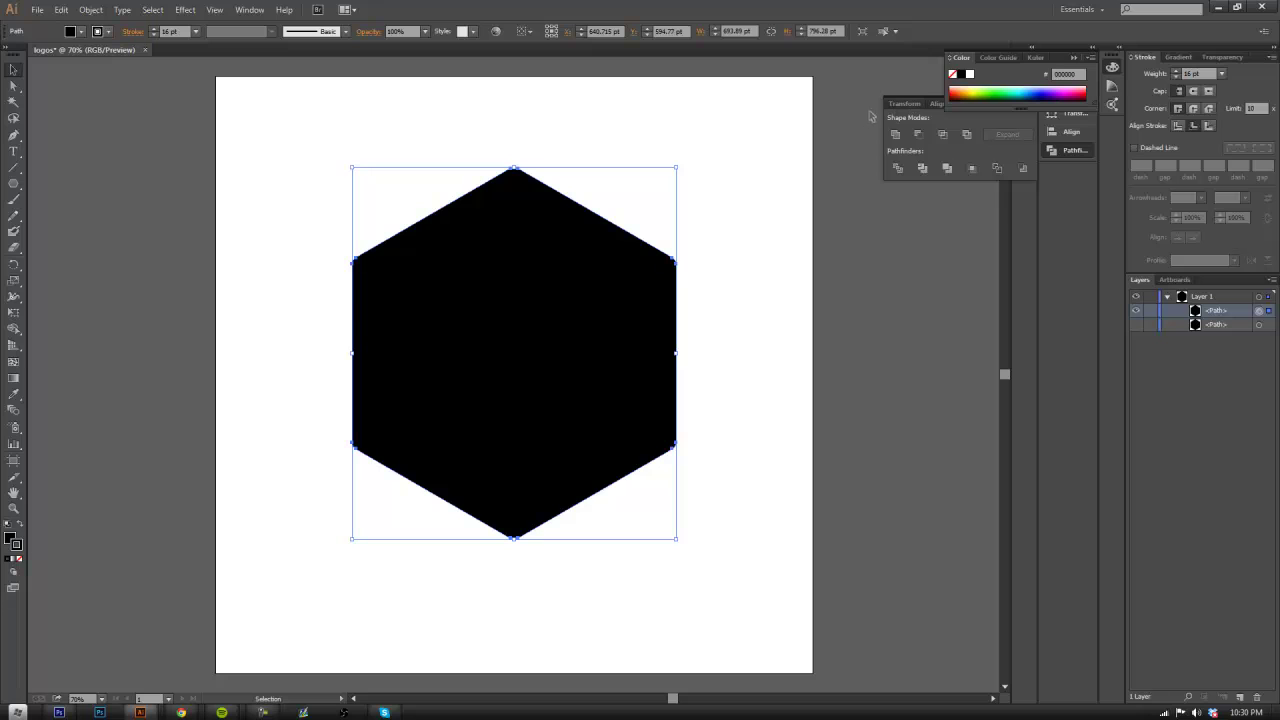
click(969, 75)
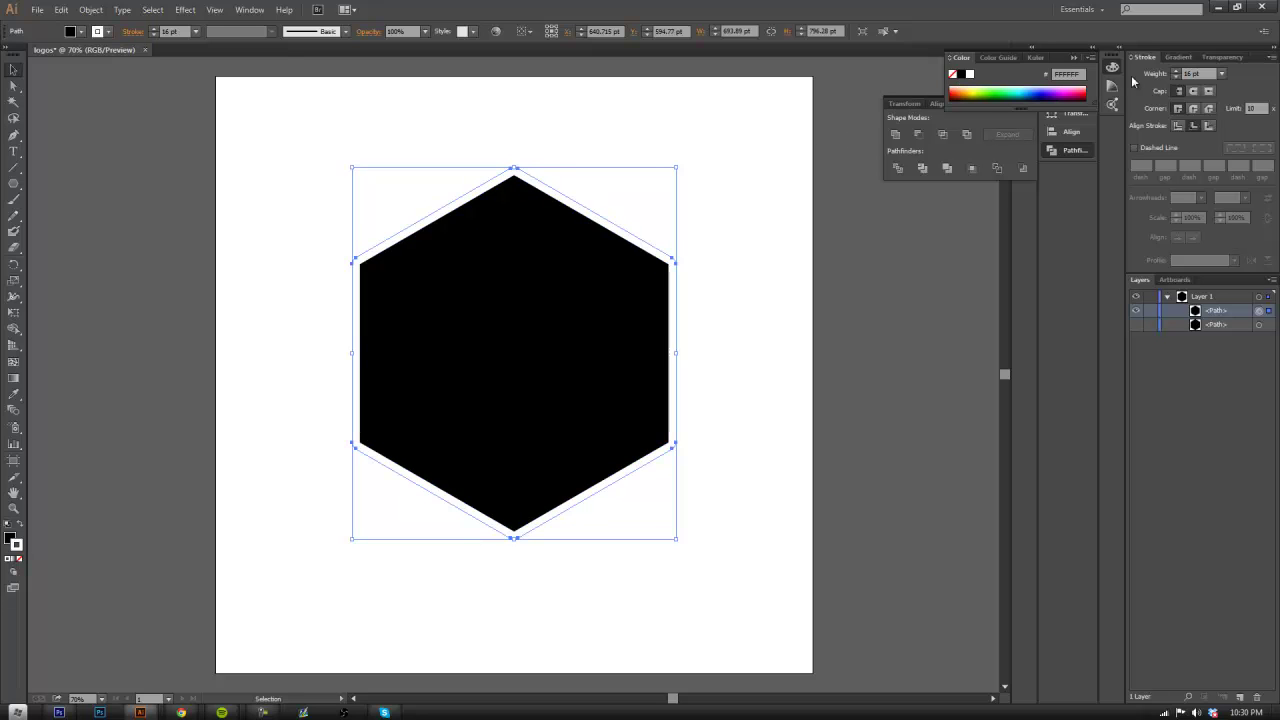
click(1177, 72)
click(1177, 72)
click(1177, 72)
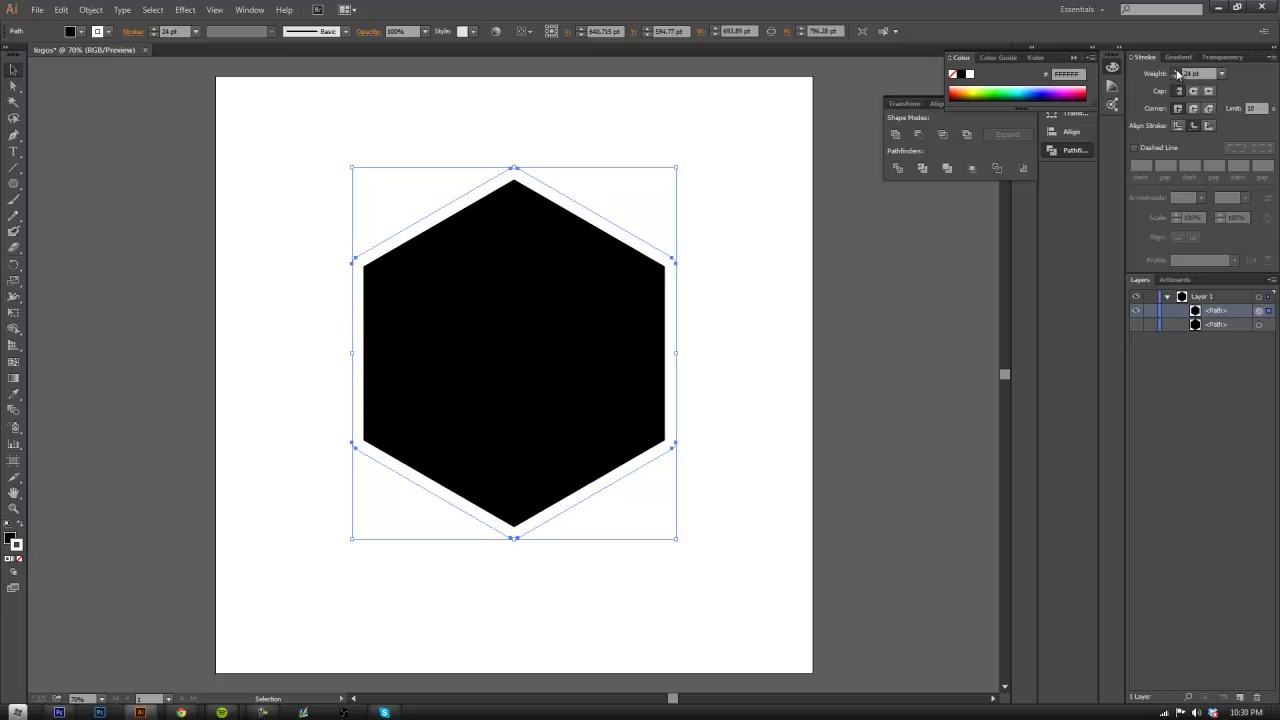
click(1177, 72)
click(1177, 72)
click(1177, 72)
click(1177, 72)
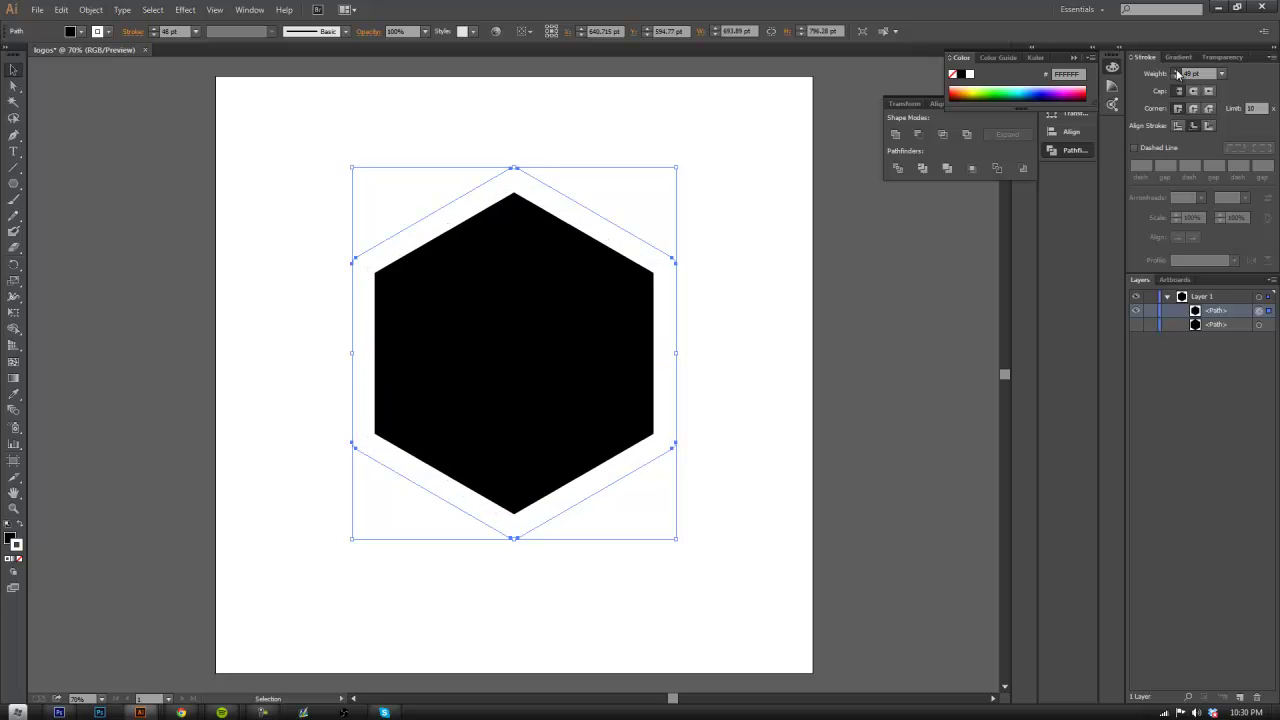
click(1177, 72)
click(1177, 72)
click(1177, 72)
click(1177, 72)
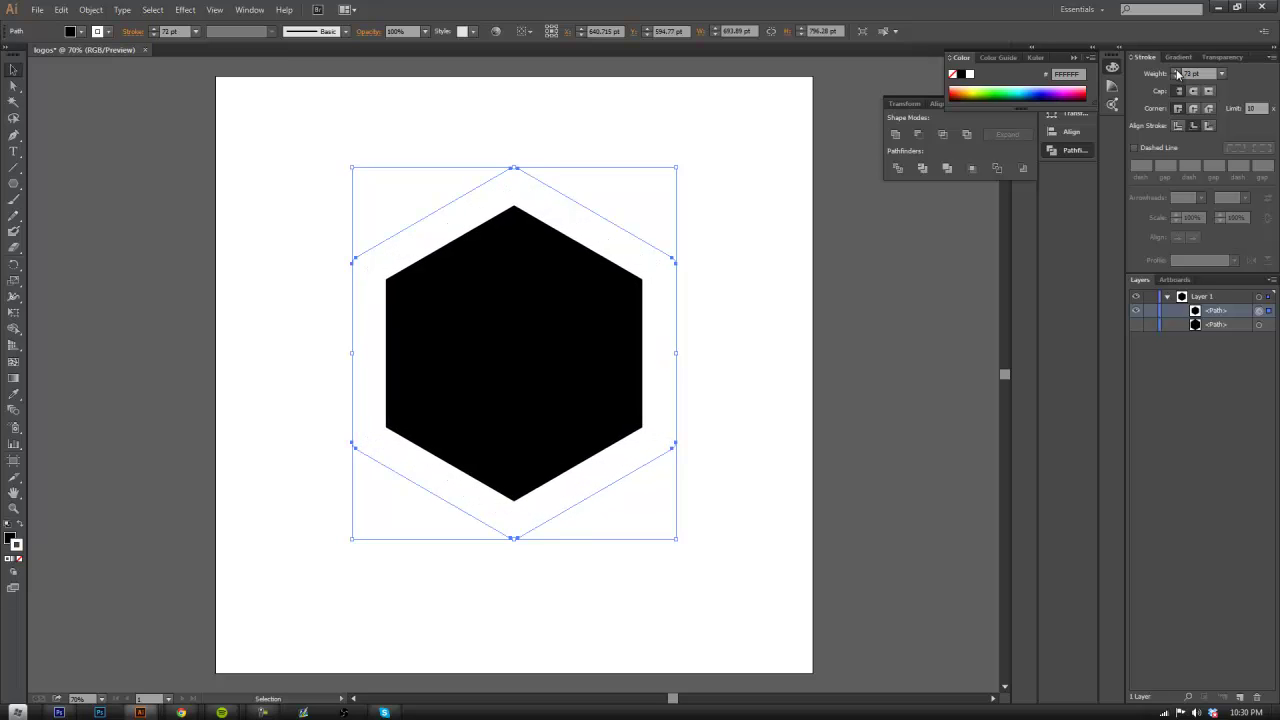
click(1177, 72)
click(1177, 72)
click(1177, 72)
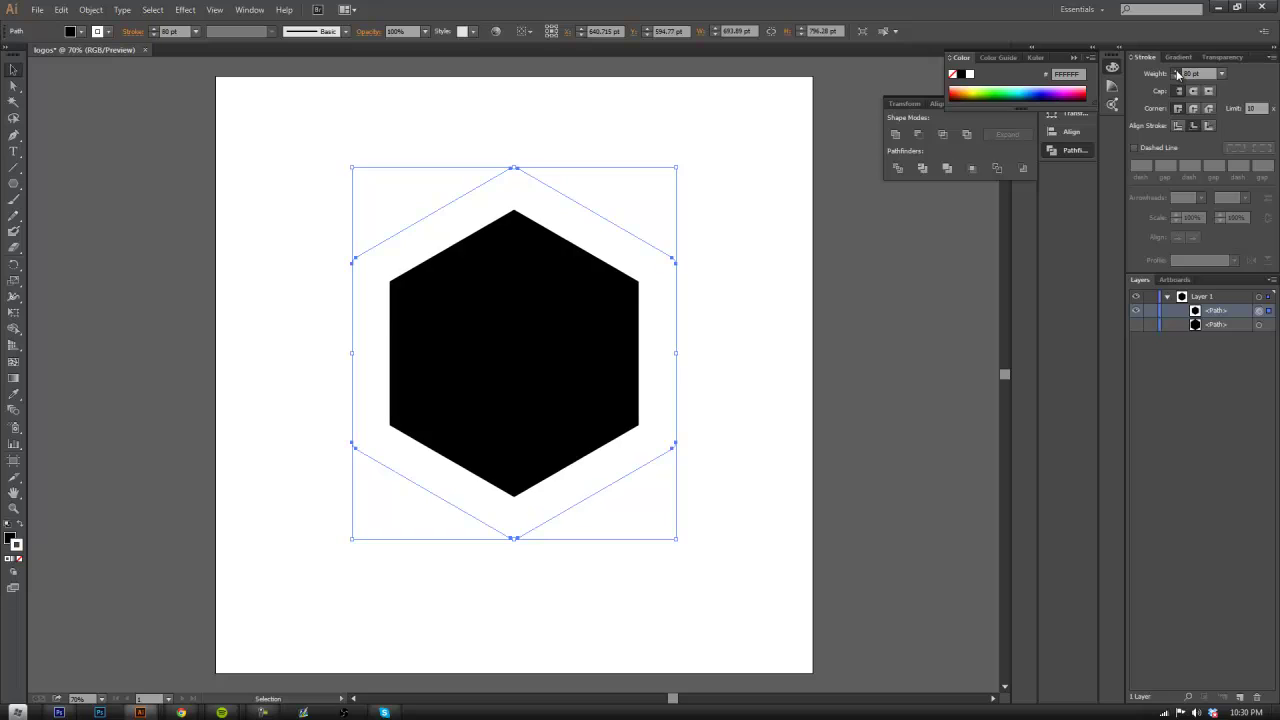
click(1177, 72)
click(1177, 72)
Change the 80 pt stroke colour back to black
click(961, 81)
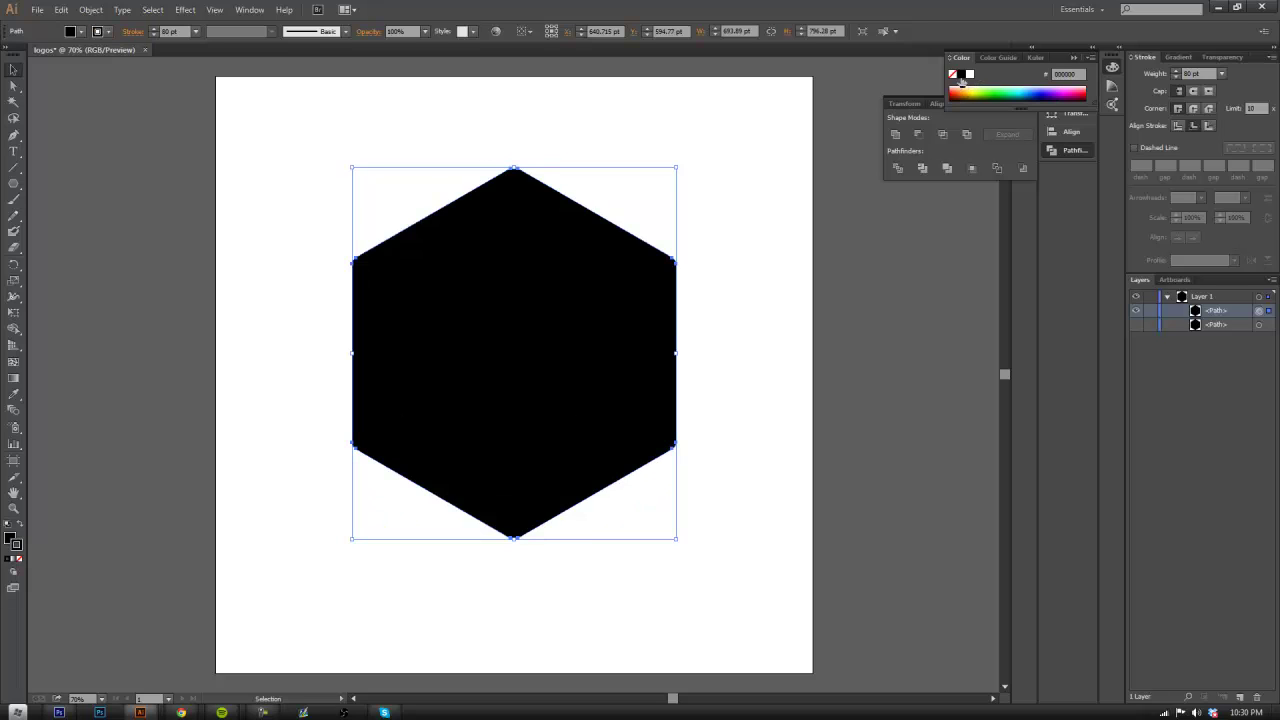
click(732, 262)
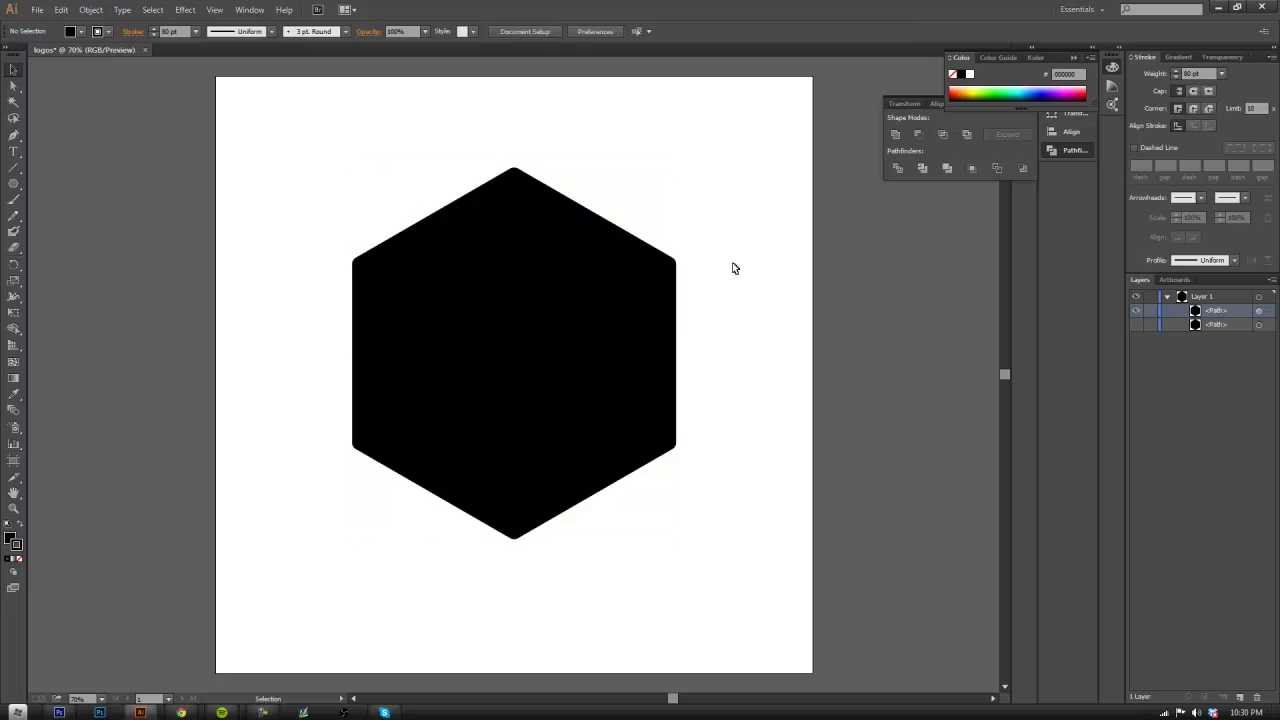
click(554, 291)
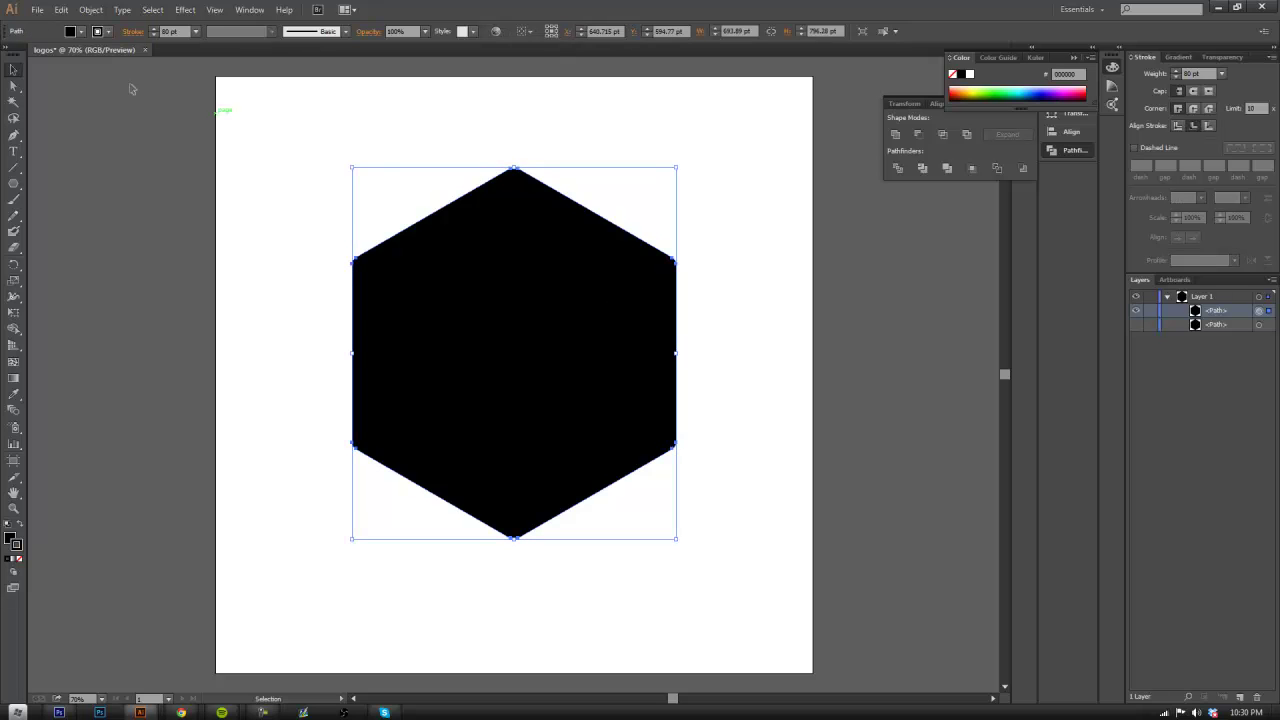
Outline the 80 pt stroke and remove the inner region with the Shape Builder
click(85, 12)
mouse_move(137, 277)
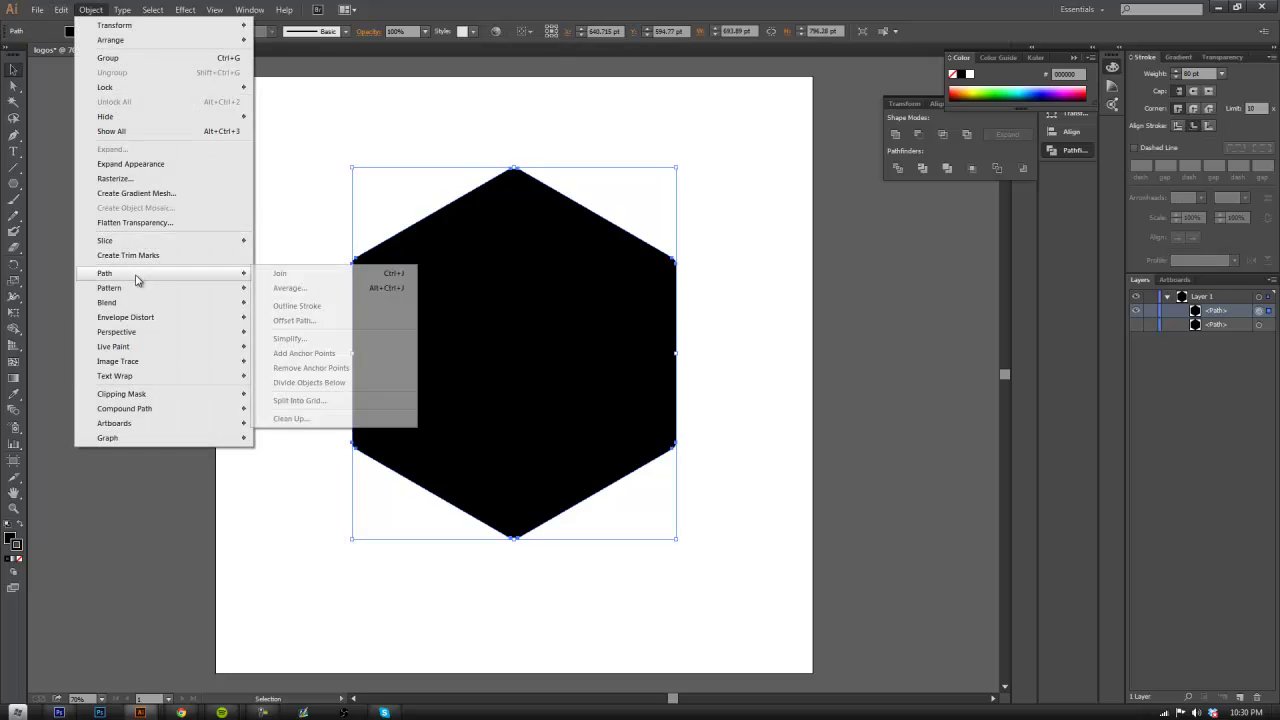
click(297, 308)
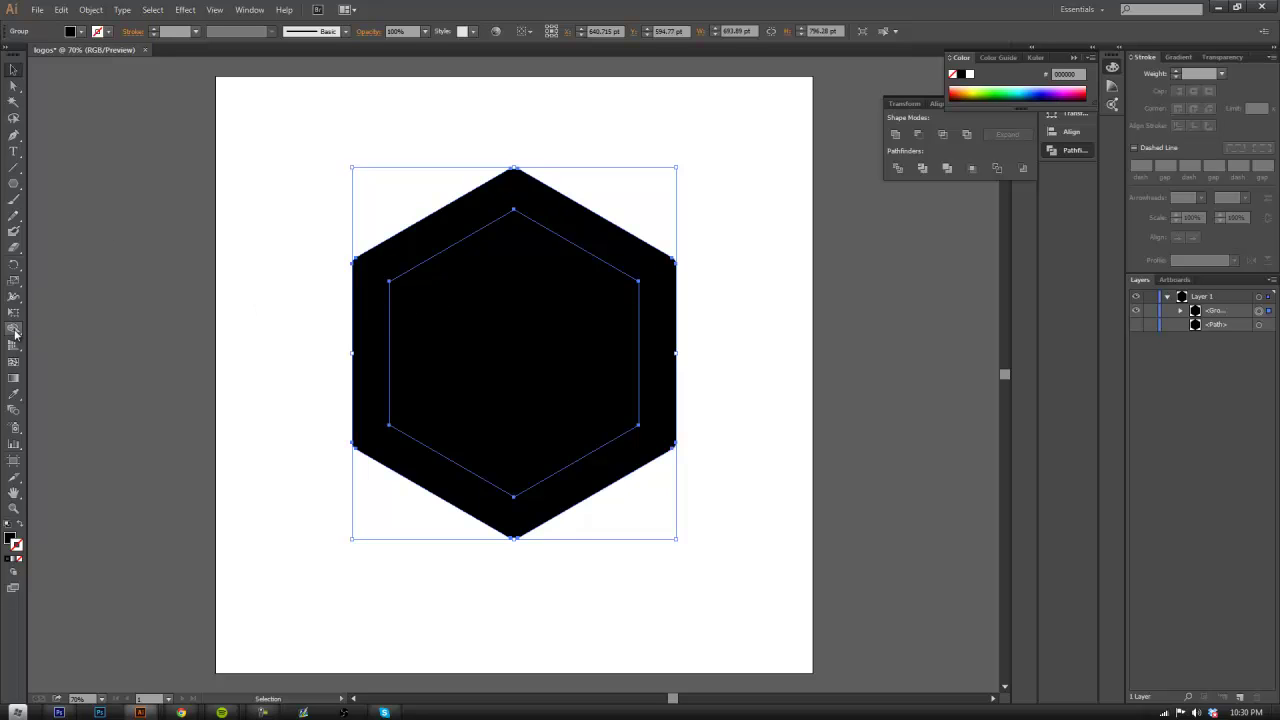
click(14, 333)
alt+click(505, 349)
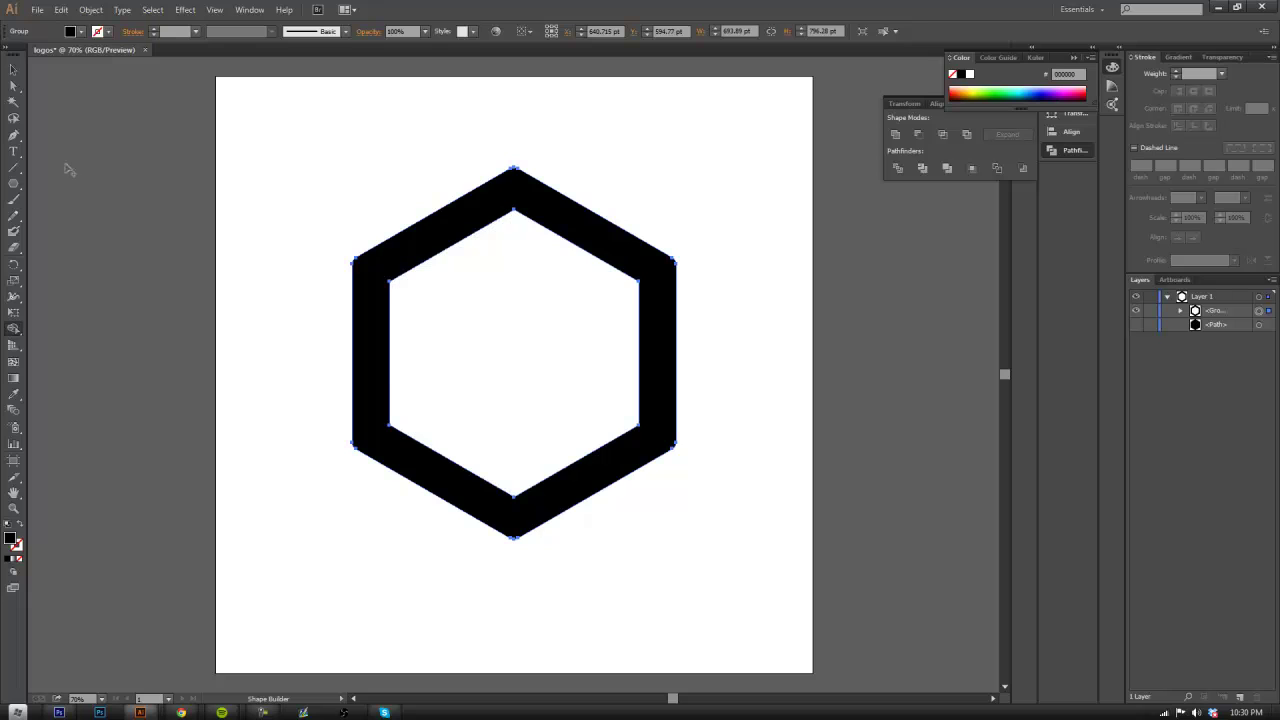
Delete the leftover inner path from the group using the Layers panel trash
click(13, 70)
click(224, 149)
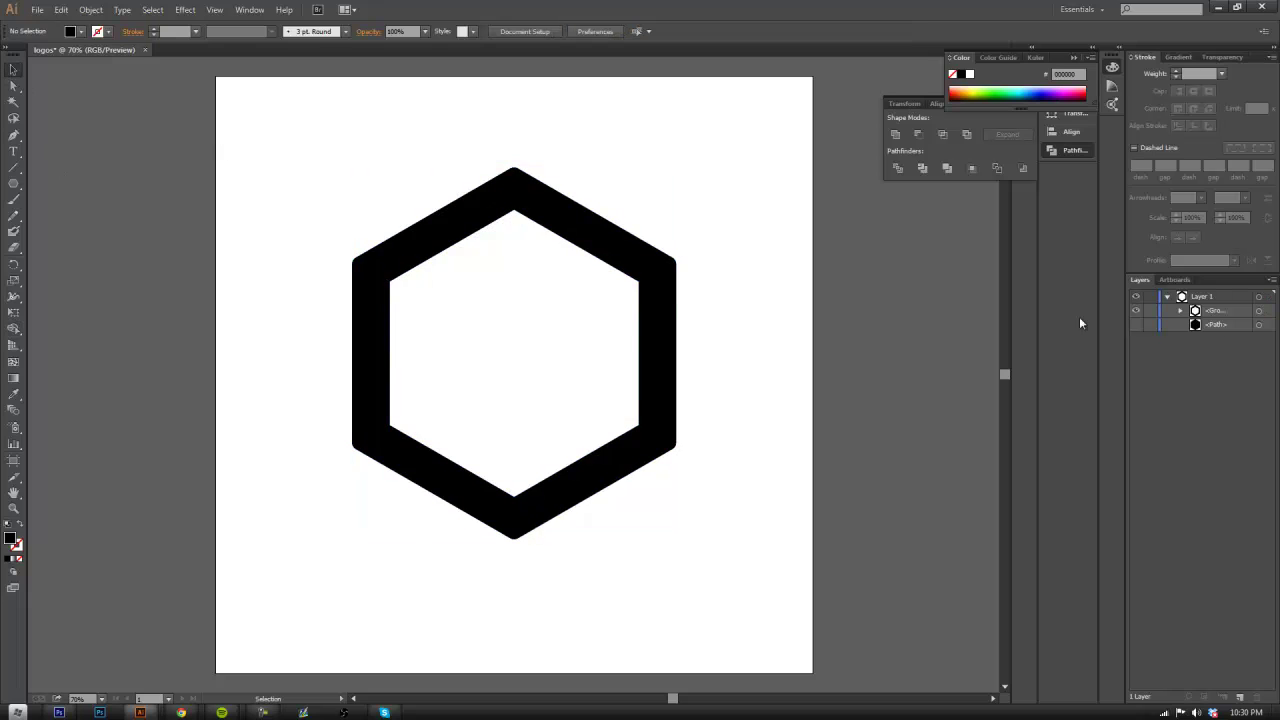
click(1181, 311)
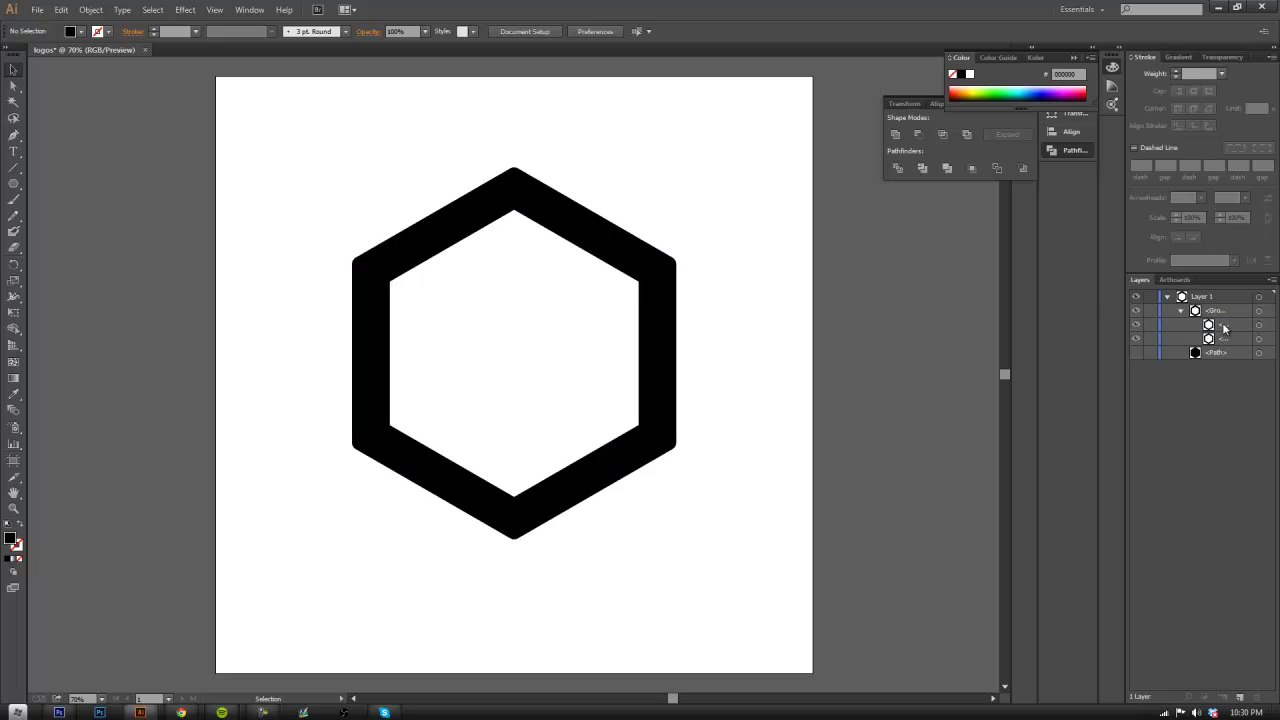
drag(1224, 329, 1241, 697)
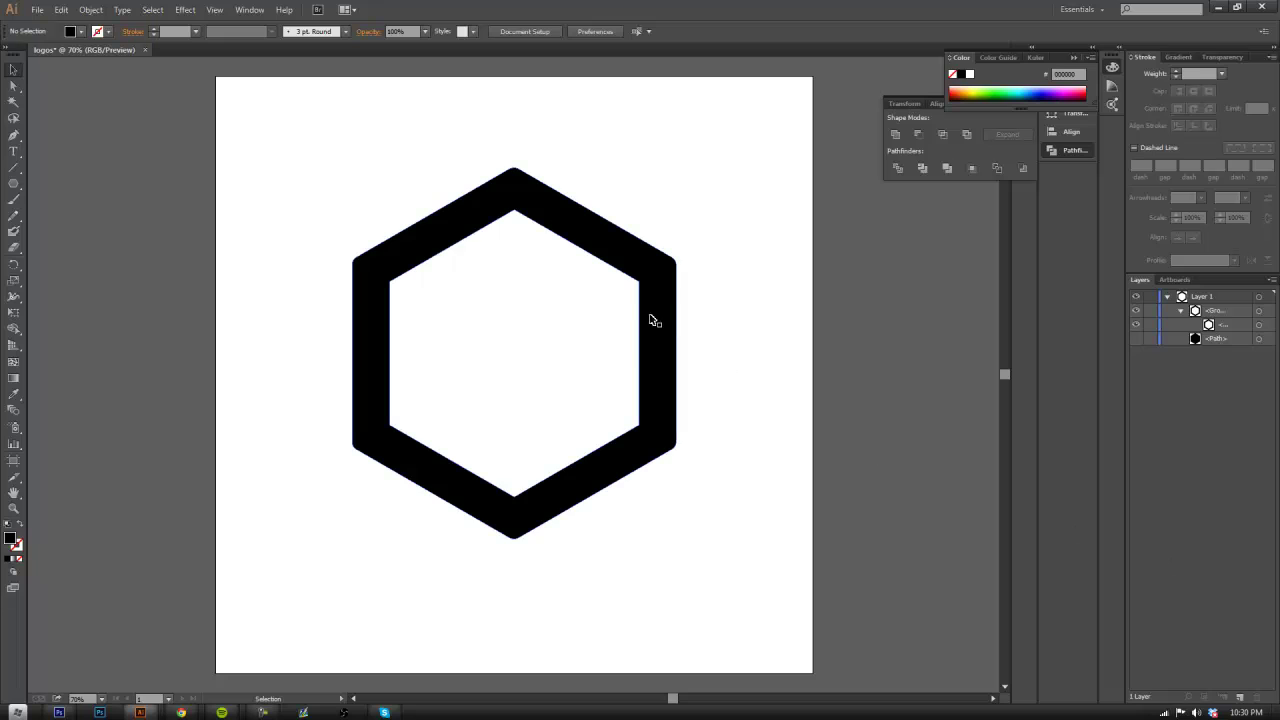
scroll(483, 191, up, 2)
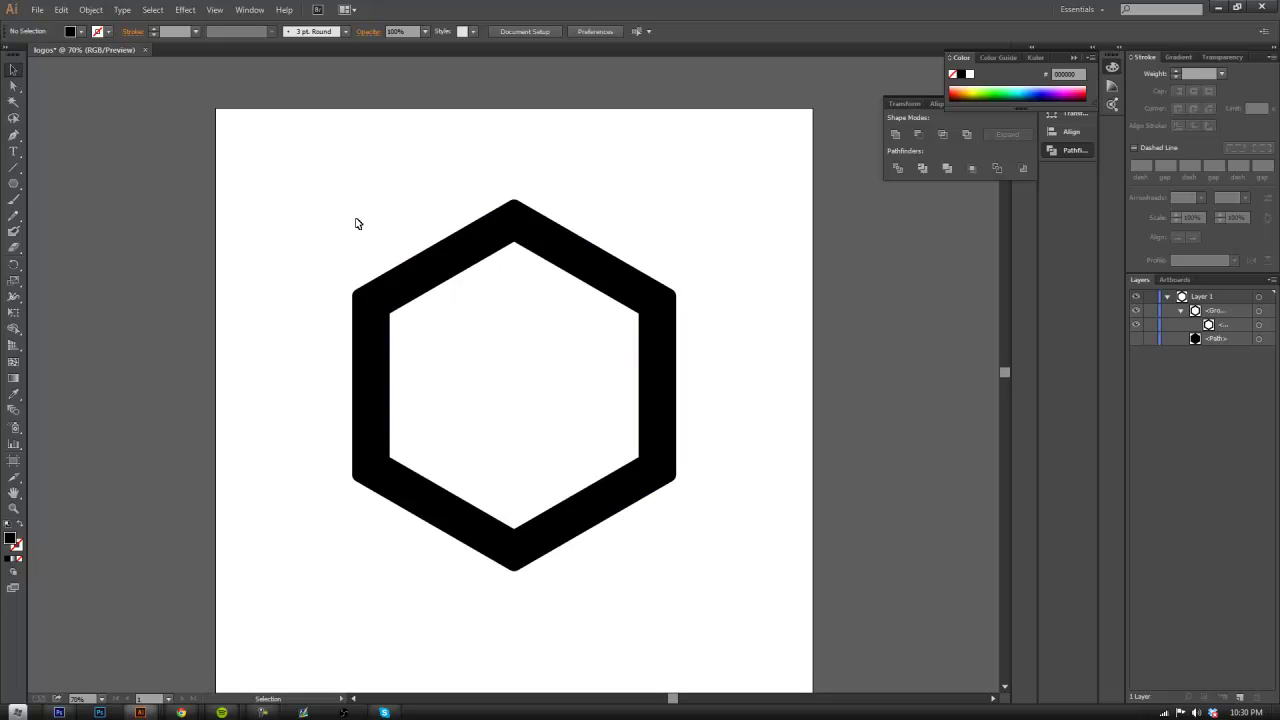
Draw a small rectangle and move it to the centre of the hexagon
click(14, 184)
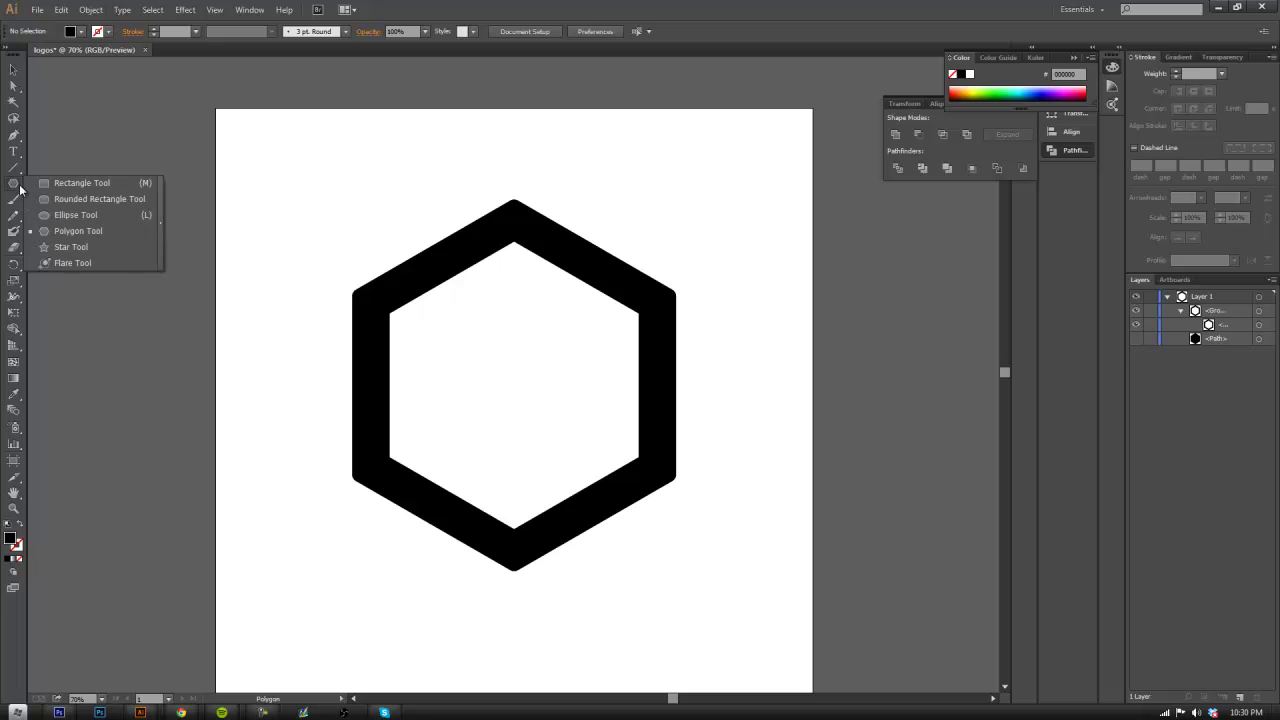
click(70, 183)
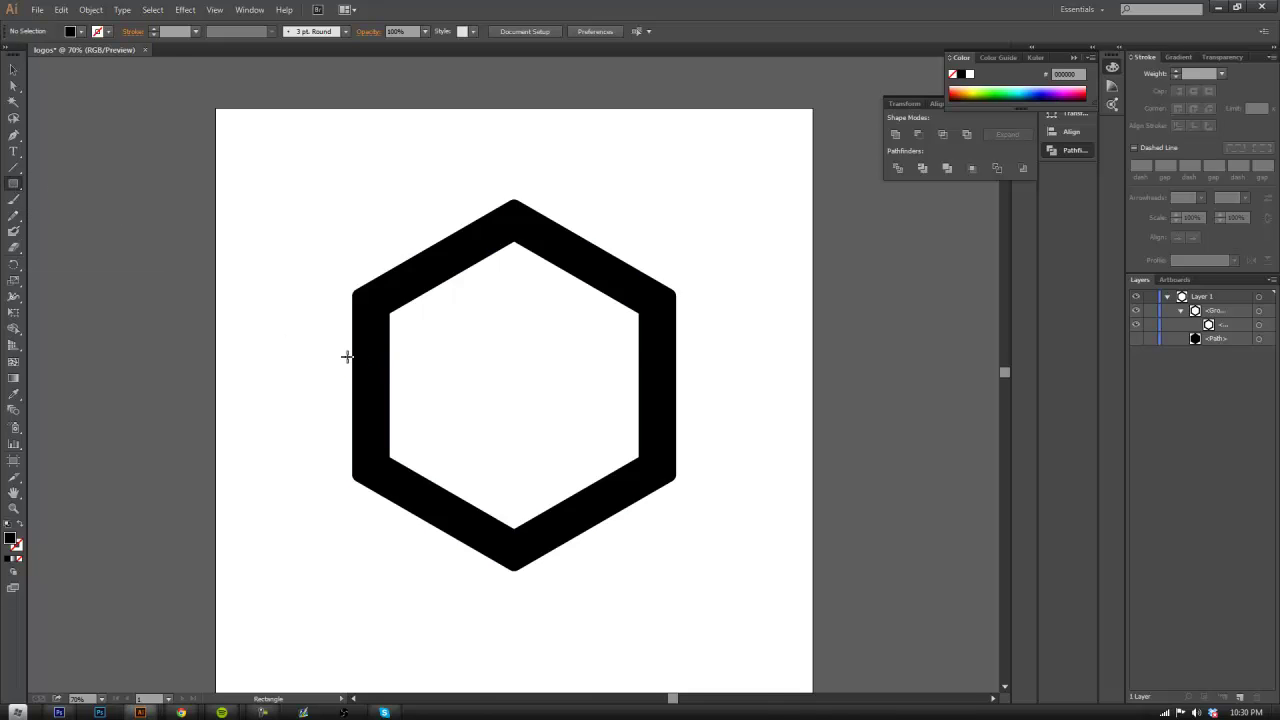
scroll(357, 365, up, 2)
drag(358, 348, 437, 448)
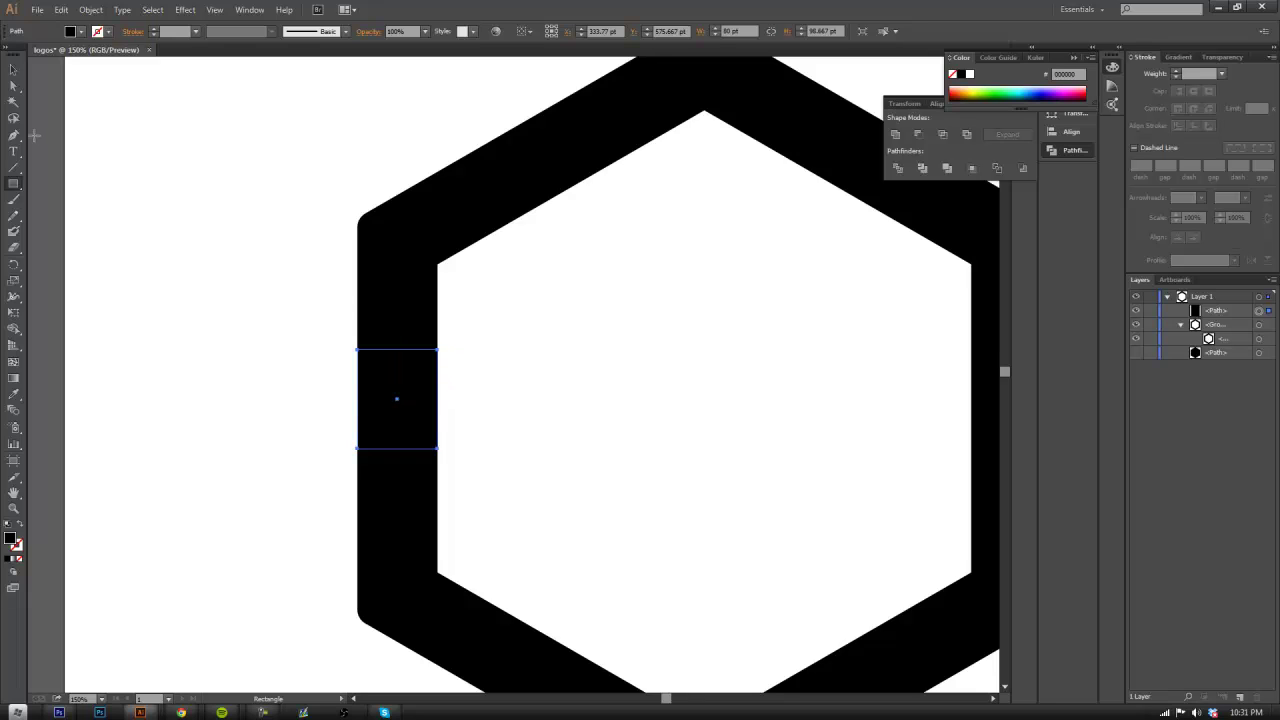
click(13, 69)
drag(396, 374, 705, 390)
click(689, 334)
Stretch the rectangle into a tall bar past the hexagon's top and bottom
scroll(695, 335, down, 4)
scroll(712, 355, up, 2)
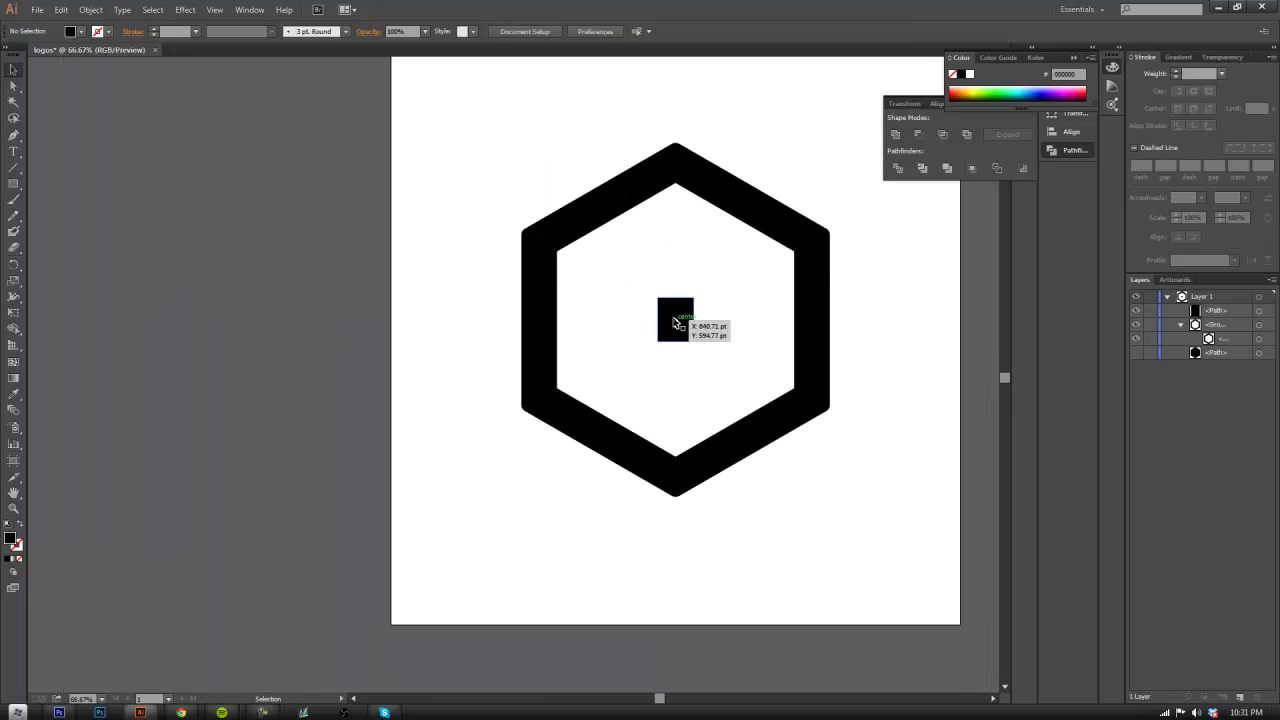
click(676, 338)
drag(676, 343, 676, 494)
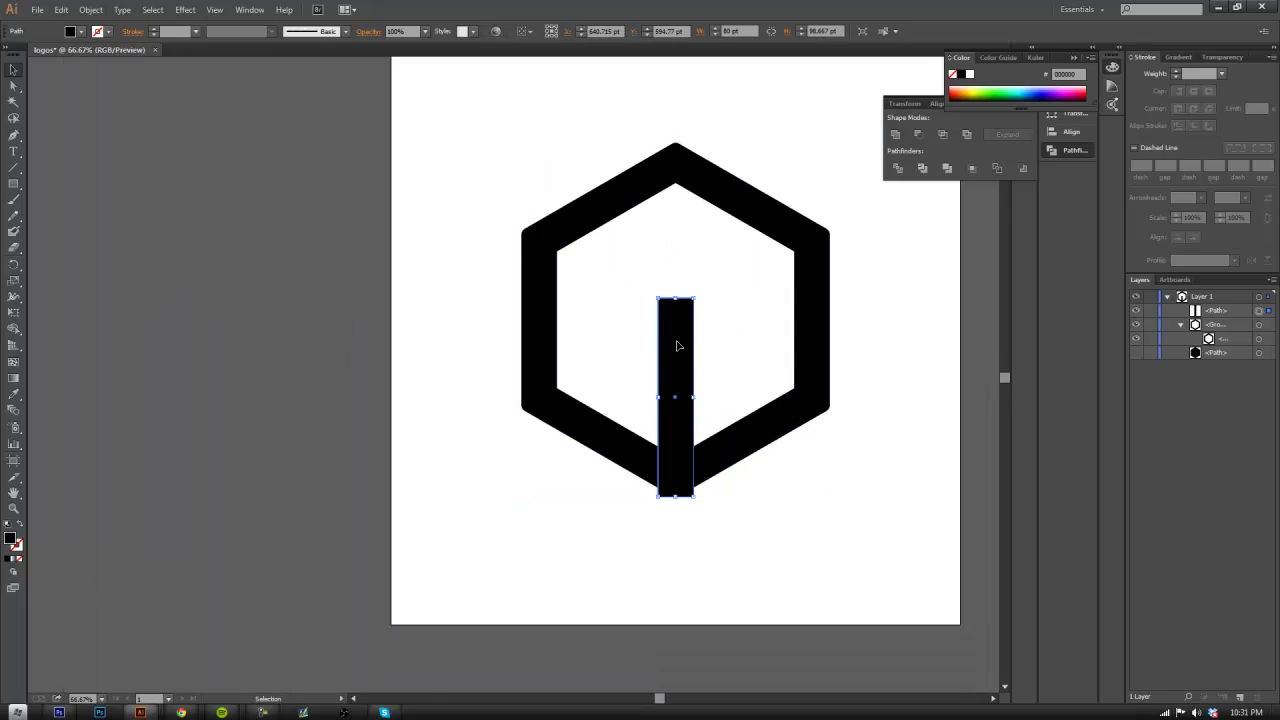
drag(676, 298, 678, 209)
click(716, 260)
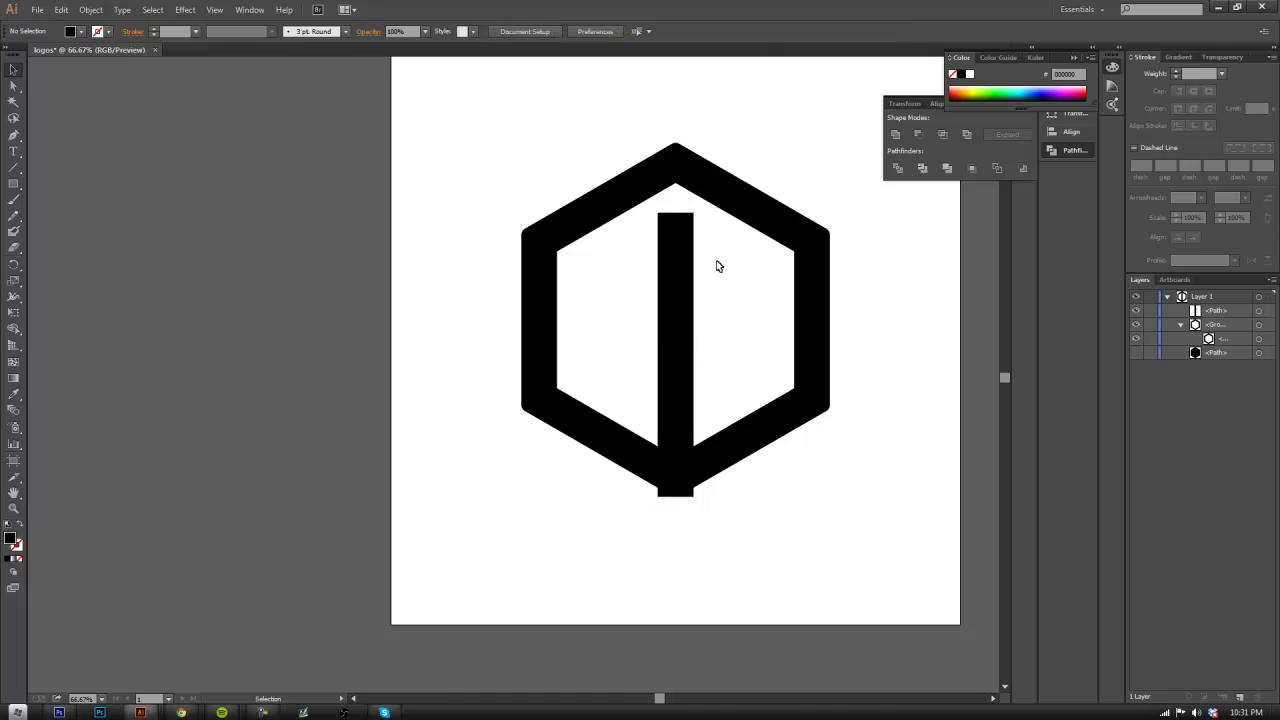
scroll(716, 260, up, 2)
click(646, 334)
scroll(685, 344, down, 3)
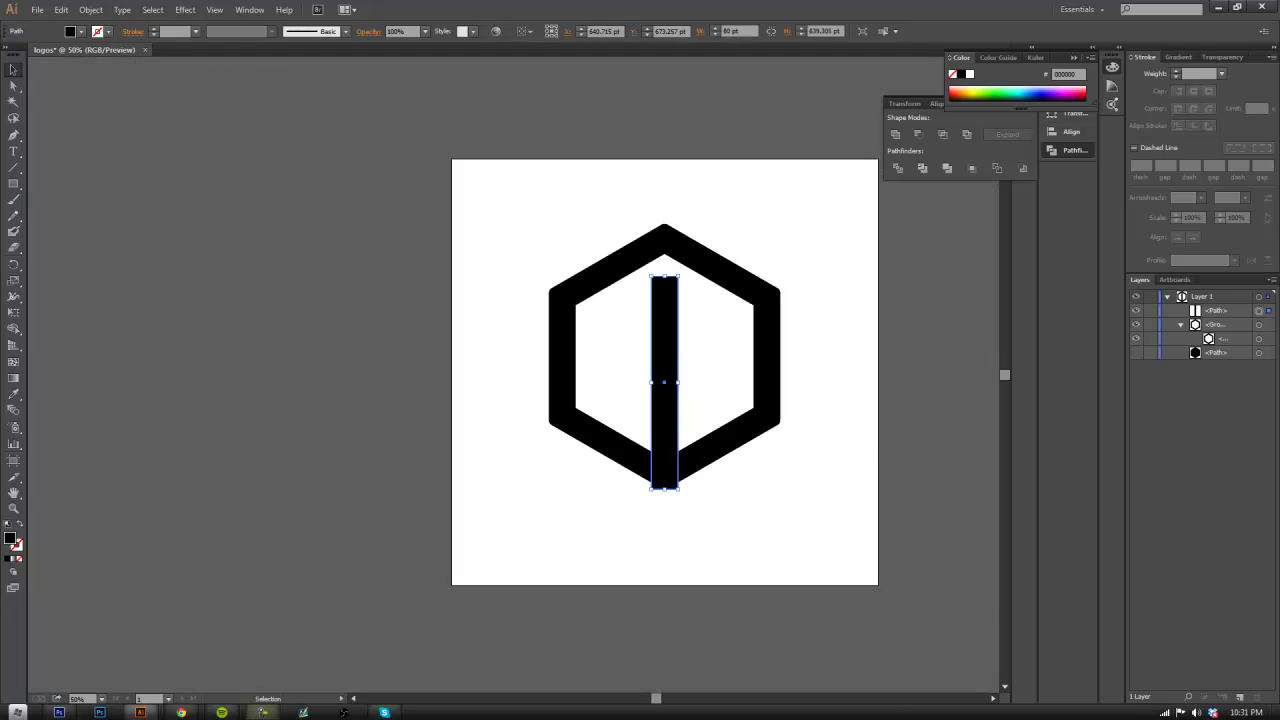
click(262, 712)
scroll(749, 308, up, 1)
drag(646, 398, 640, 359)
click(706, 377)
click(634, 314)
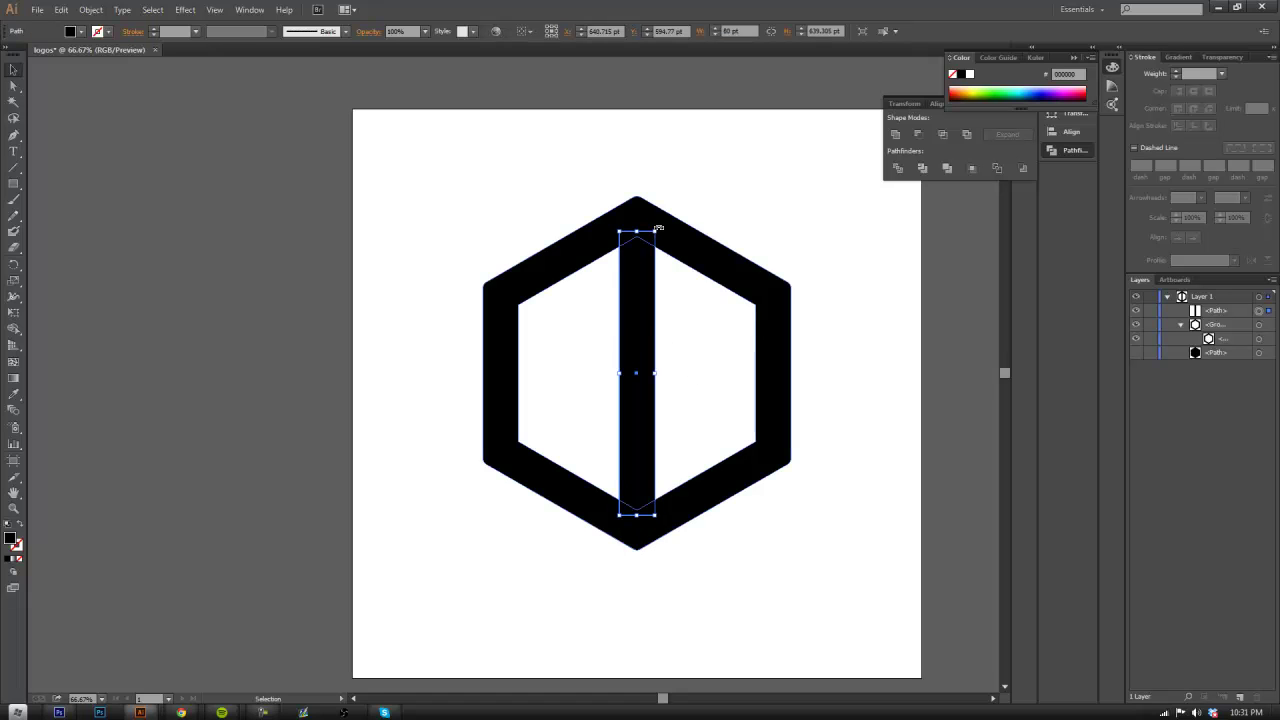
Rotate the bar to a slant and shift it right and down across the ring
drag(658, 228, 422, 320)
scroll(622, 377, up, 1)
drag(622, 377, 705, 390)
click(691, 315)
scroll(691, 315, down, 3)
scroll(691, 315, up, 2)
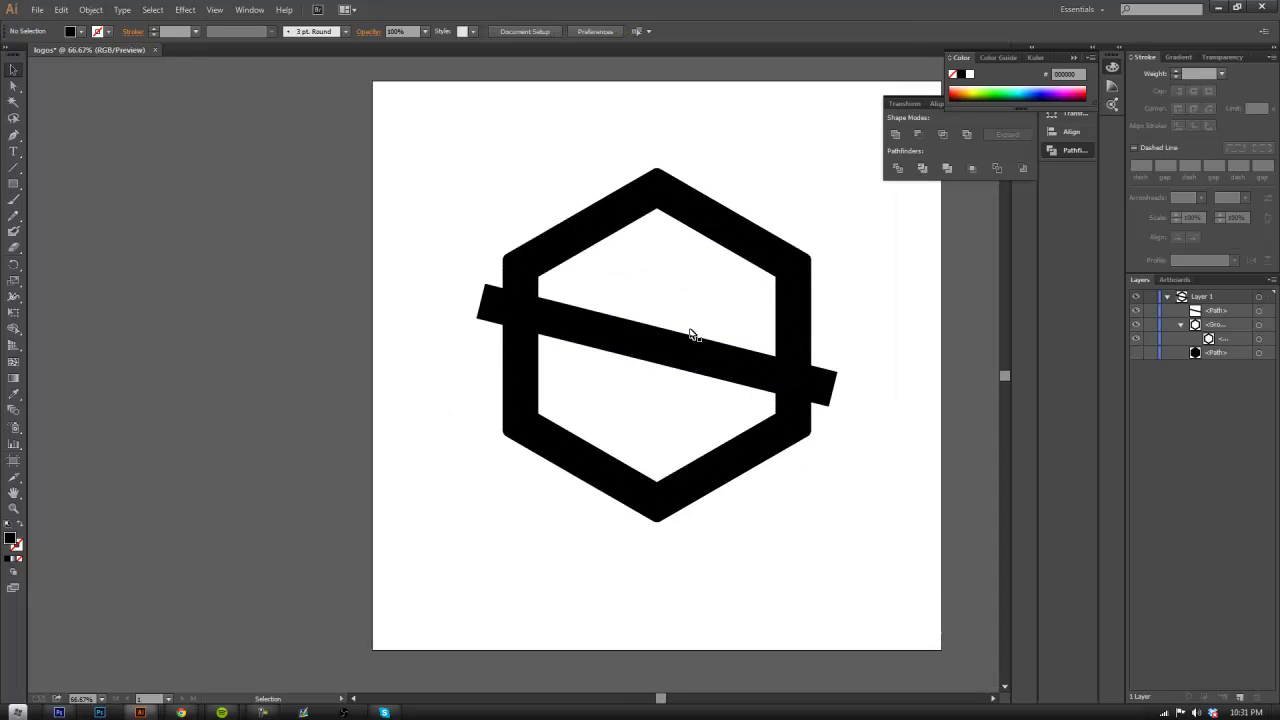
click(694, 357)
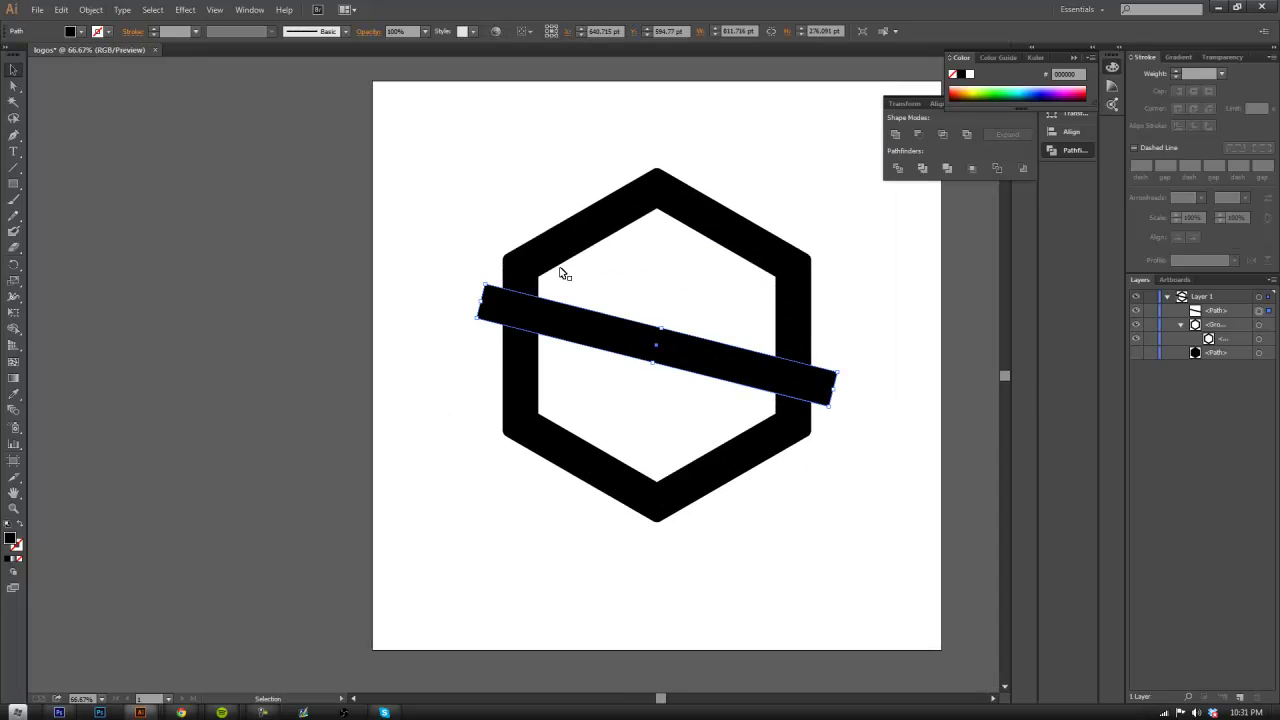
click(663, 284)
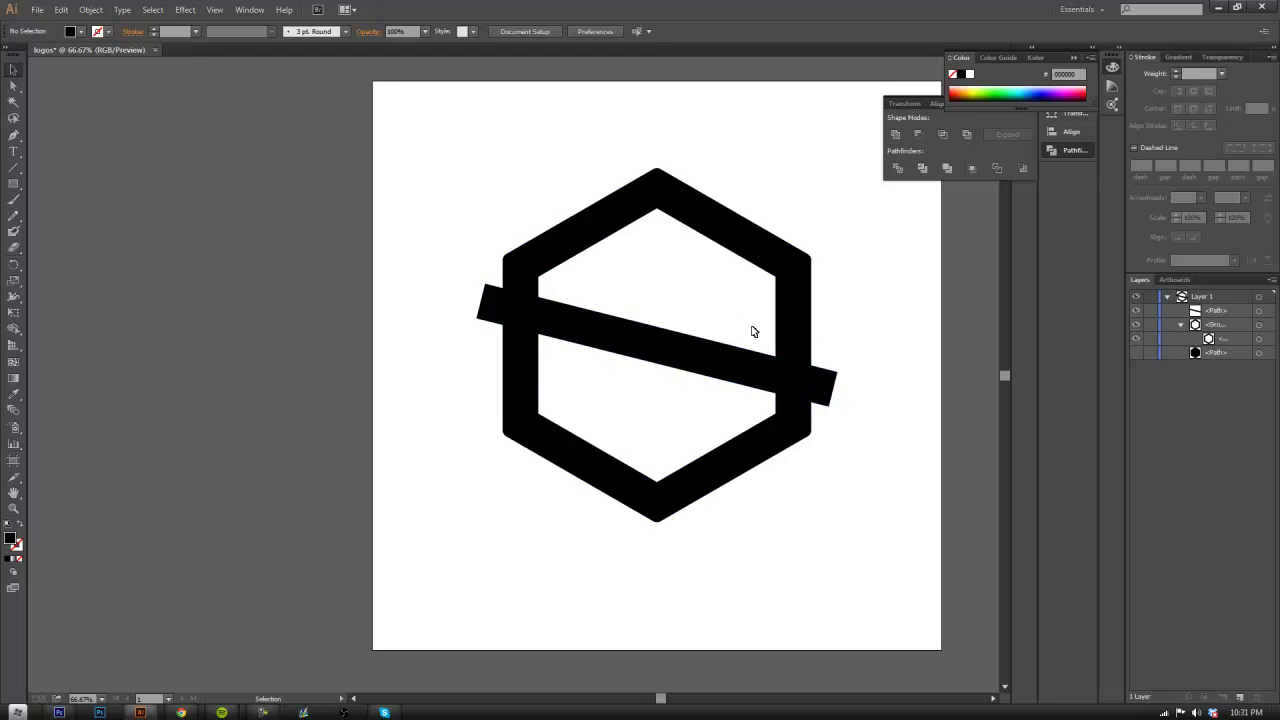
Select the tilted diagonal bar on the artboard
click(749, 360)
click(715, 312)
scroll(713, 312, up, 1)
click(704, 358)
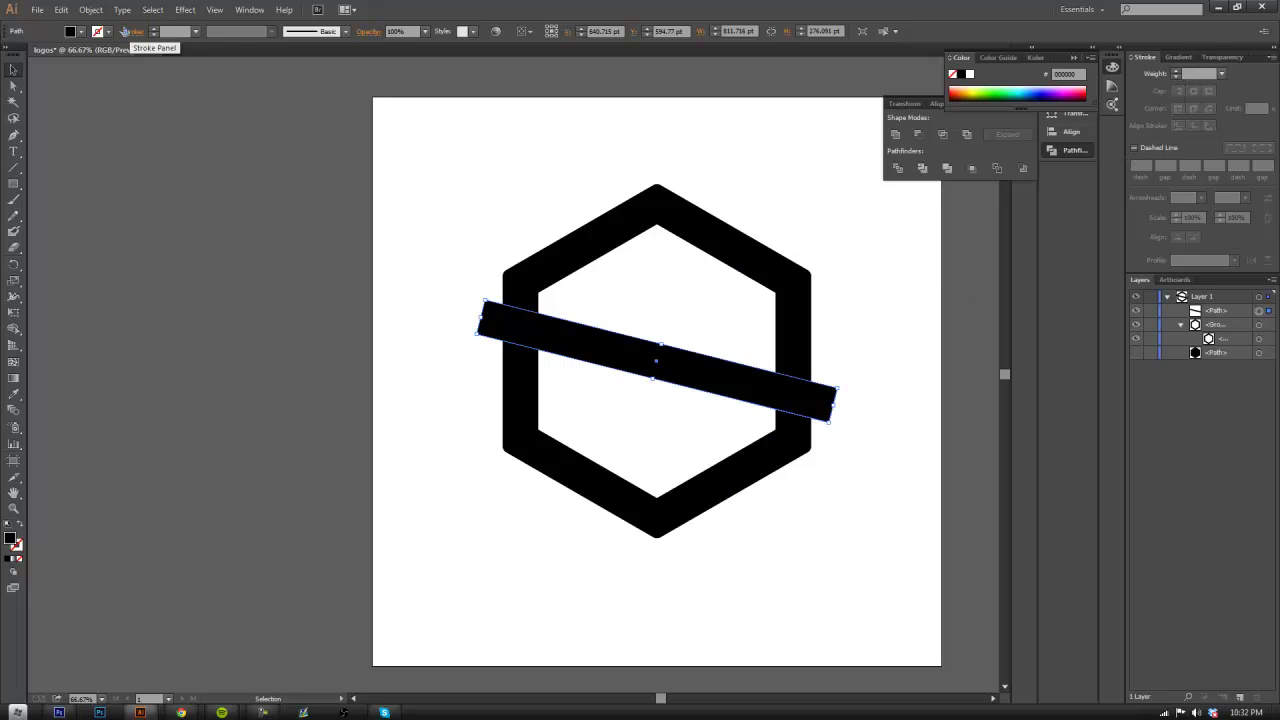
click(249, 9)
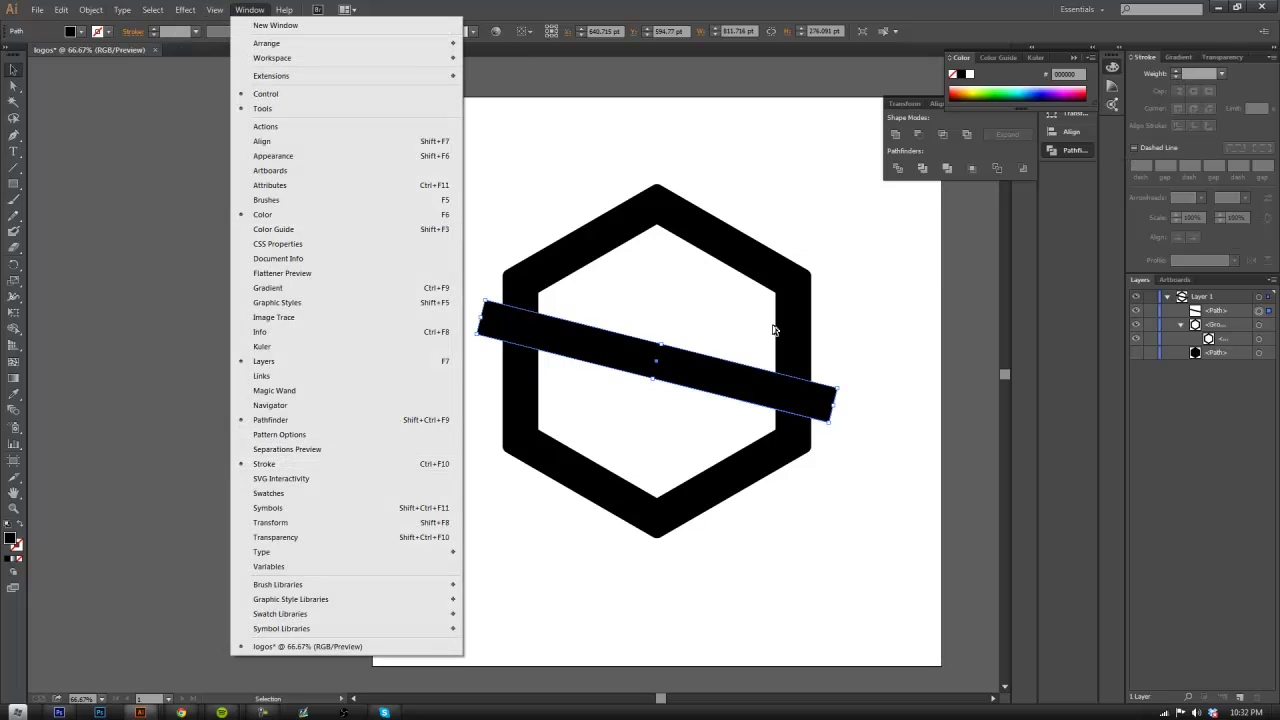
click(900, 234)
click(699, 369)
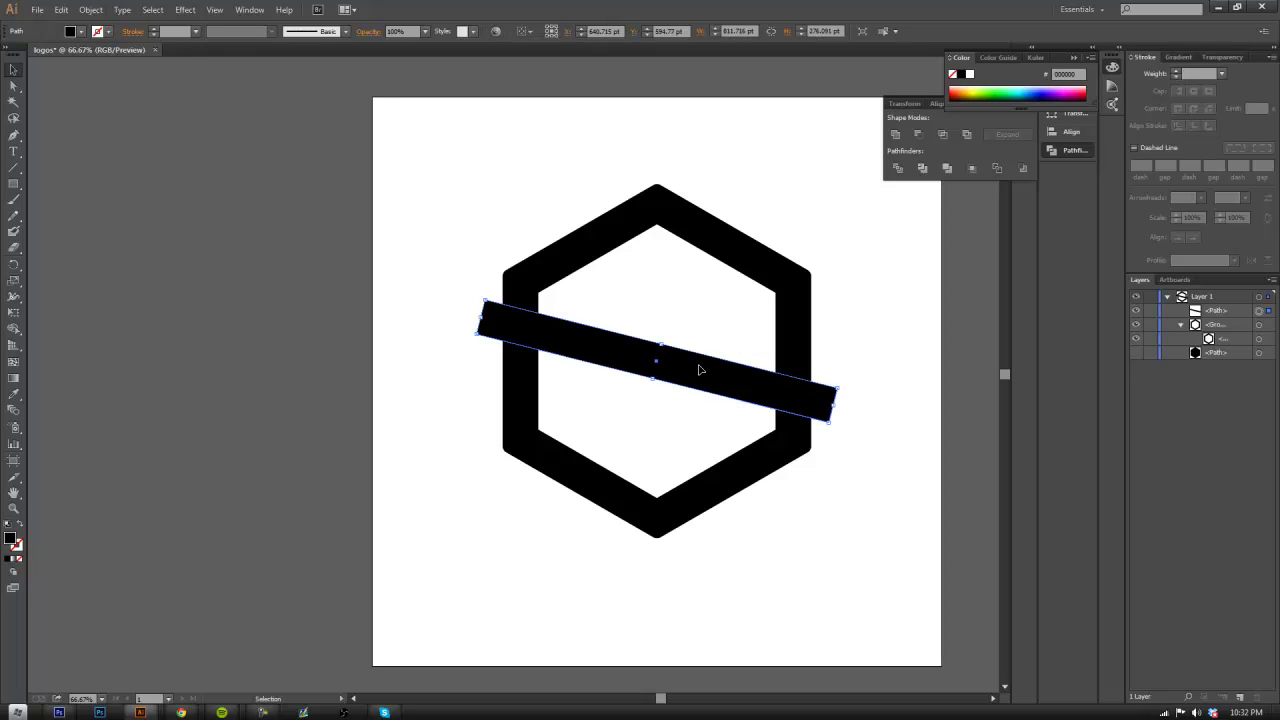
Give the bar a 7 pt white stroke aligned to the outside of its edge
click(1177, 71)
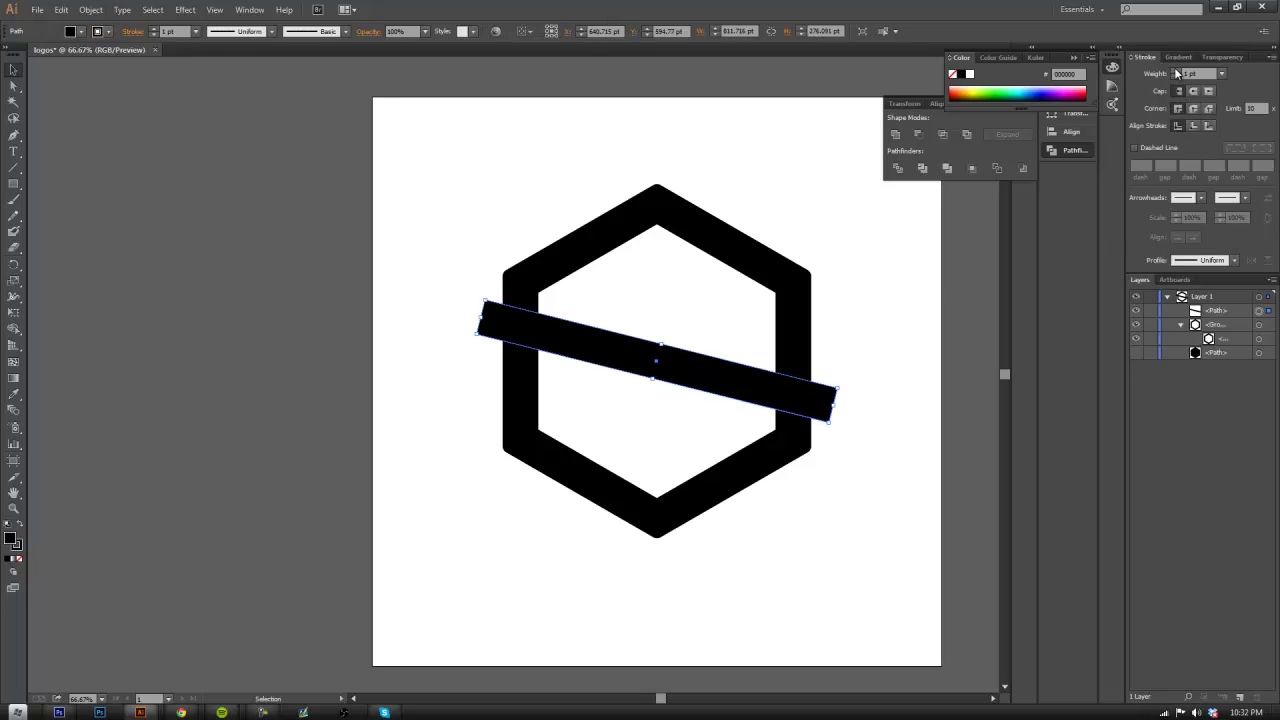
click(1177, 71)
click(1177, 71)
click(1177, 71)
click(1177, 71)
click(1177, 71)
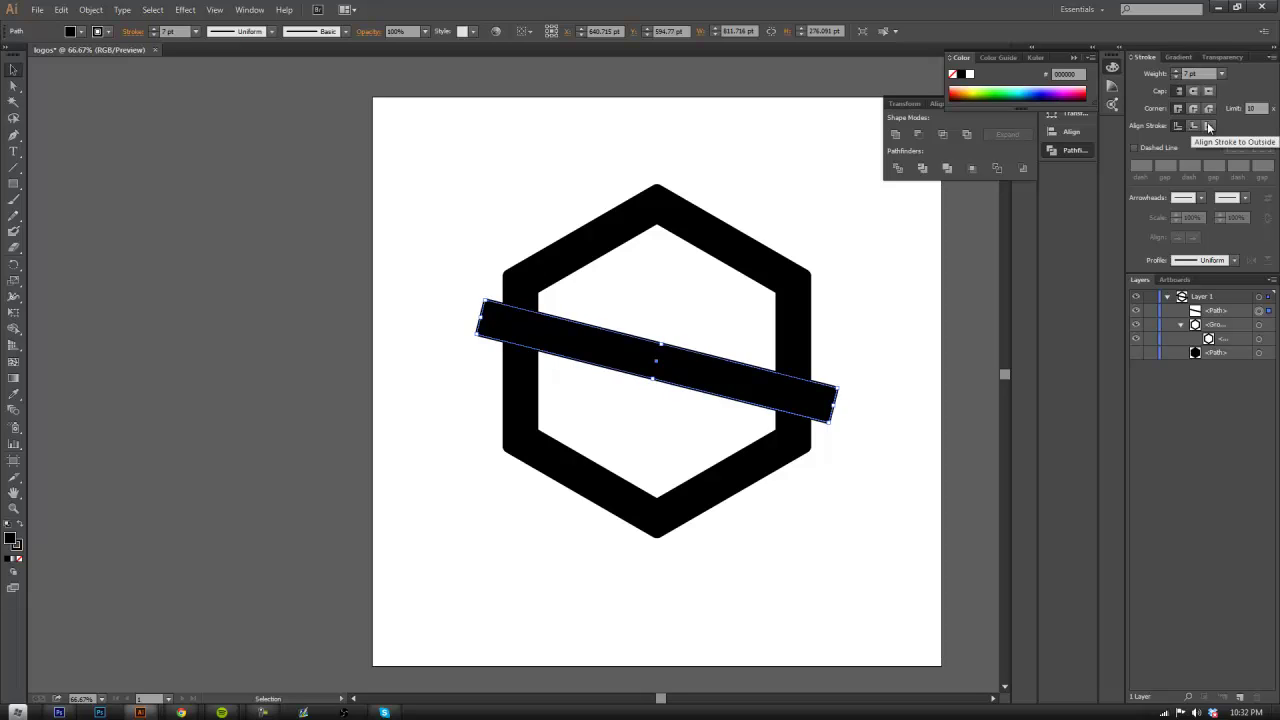
click(1208, 126)
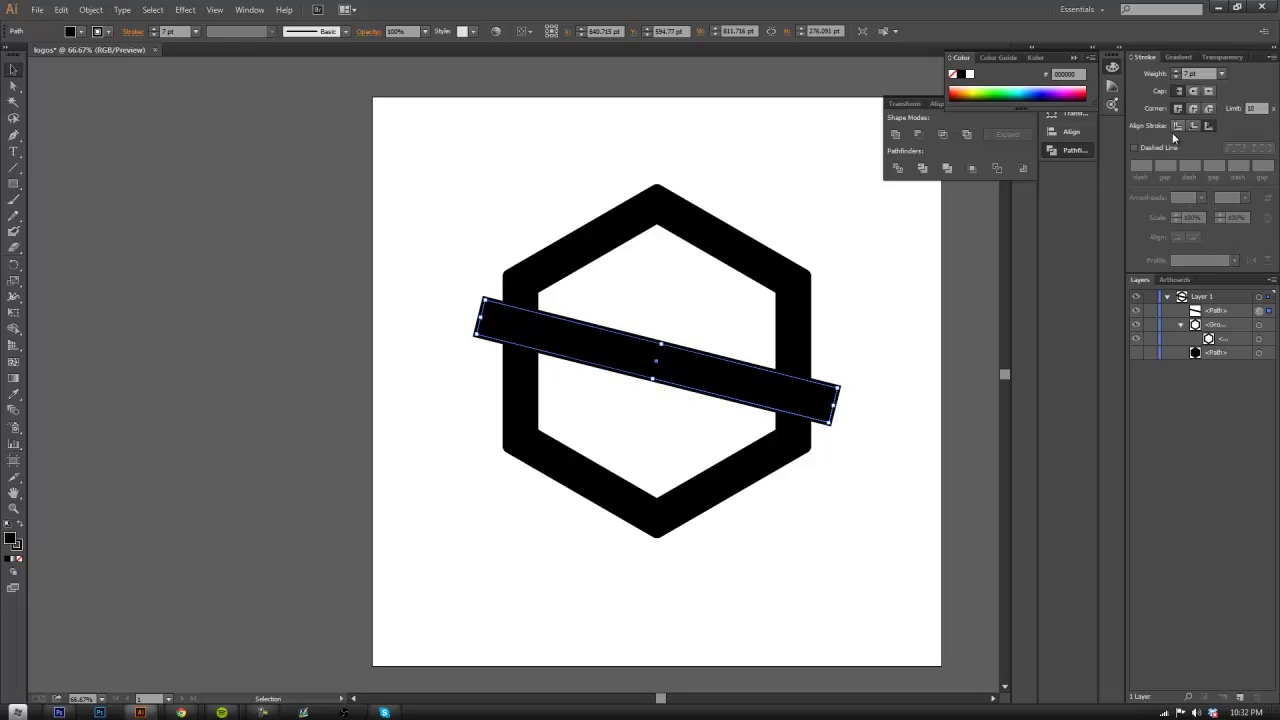
click(969, 75)
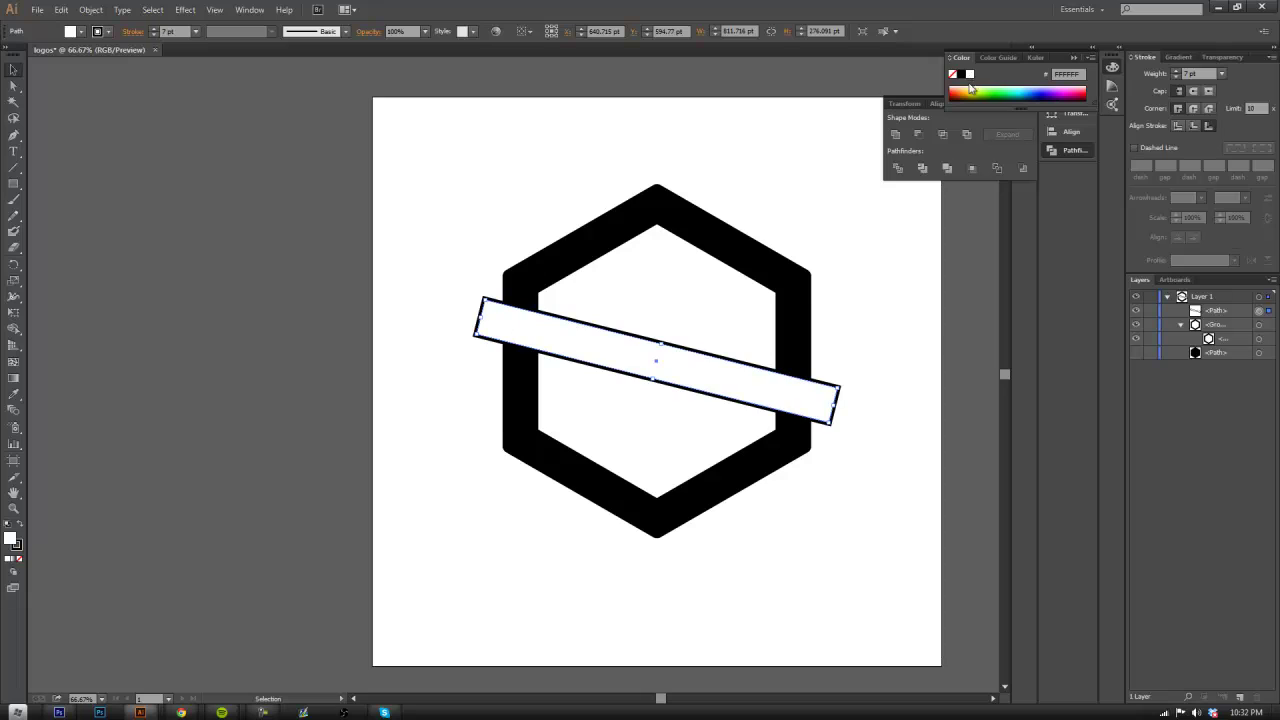
click(19, 525)
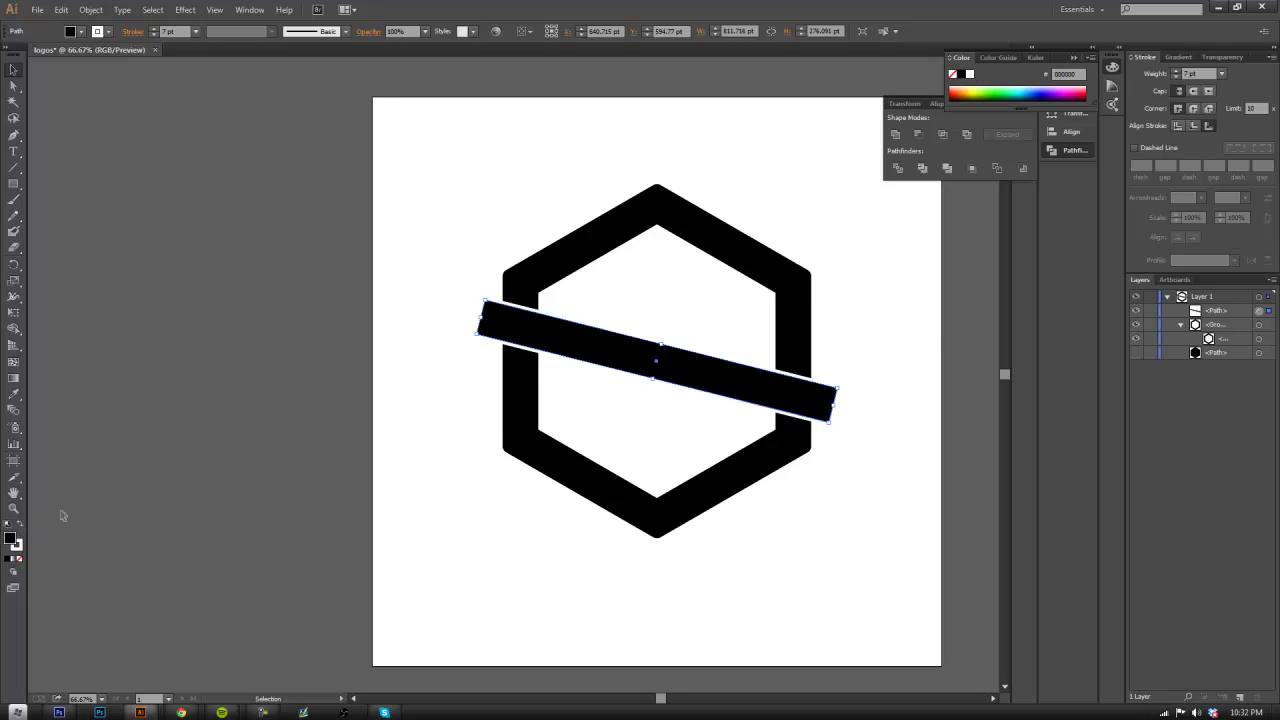
Widen the bar's white stroke to 32 pt
click(1178, 72)
click(1178, 72)
click(1178, 72)
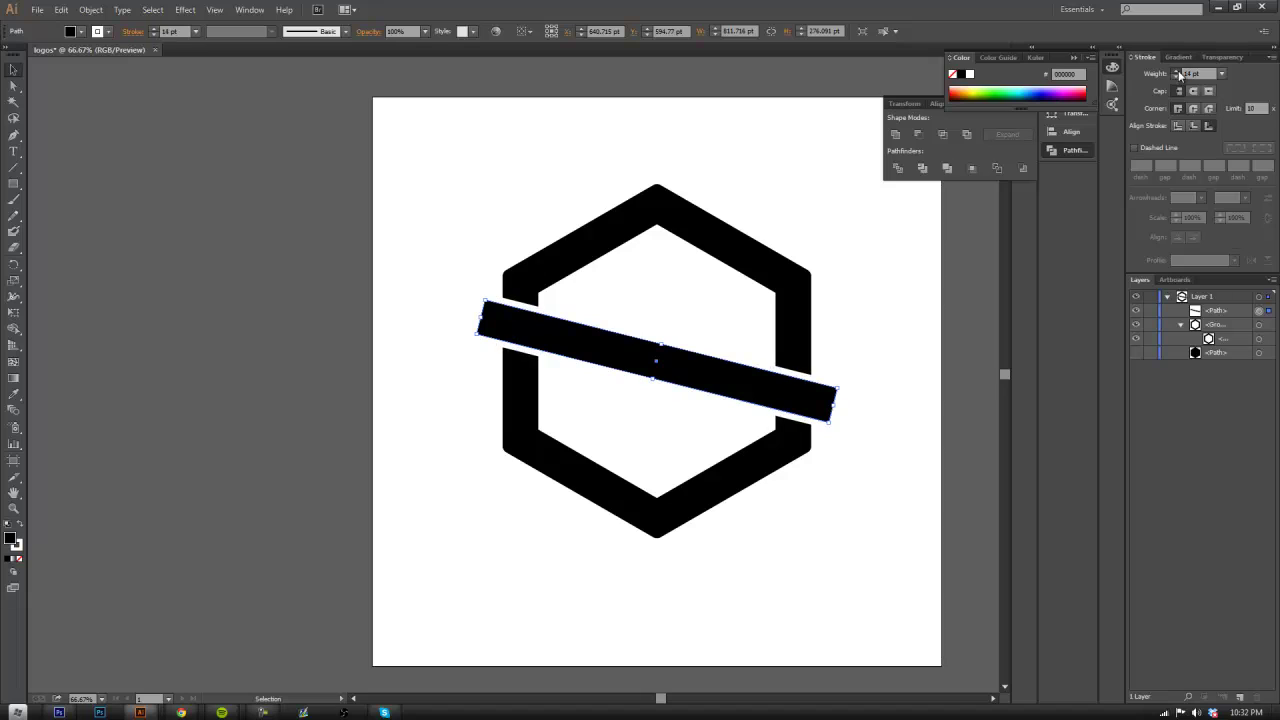
click(1178, 72)
click(1178, 72)
click(1178, 72)
click(1178, 72)
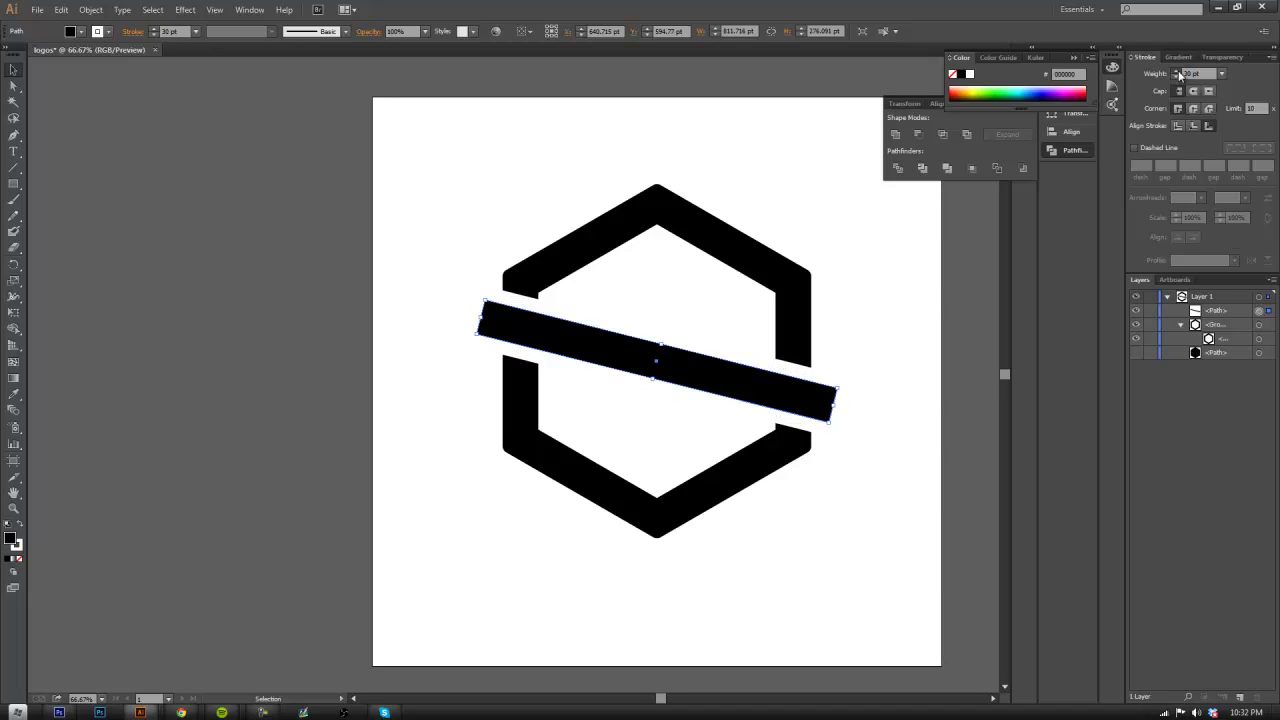
click(1178, 72)
Convert the bar's 32 pt stroke into a filled shape with Object > Path > Outline Stroke
click(91, 9)
mouse_move(200, 273)
click(290, 306)
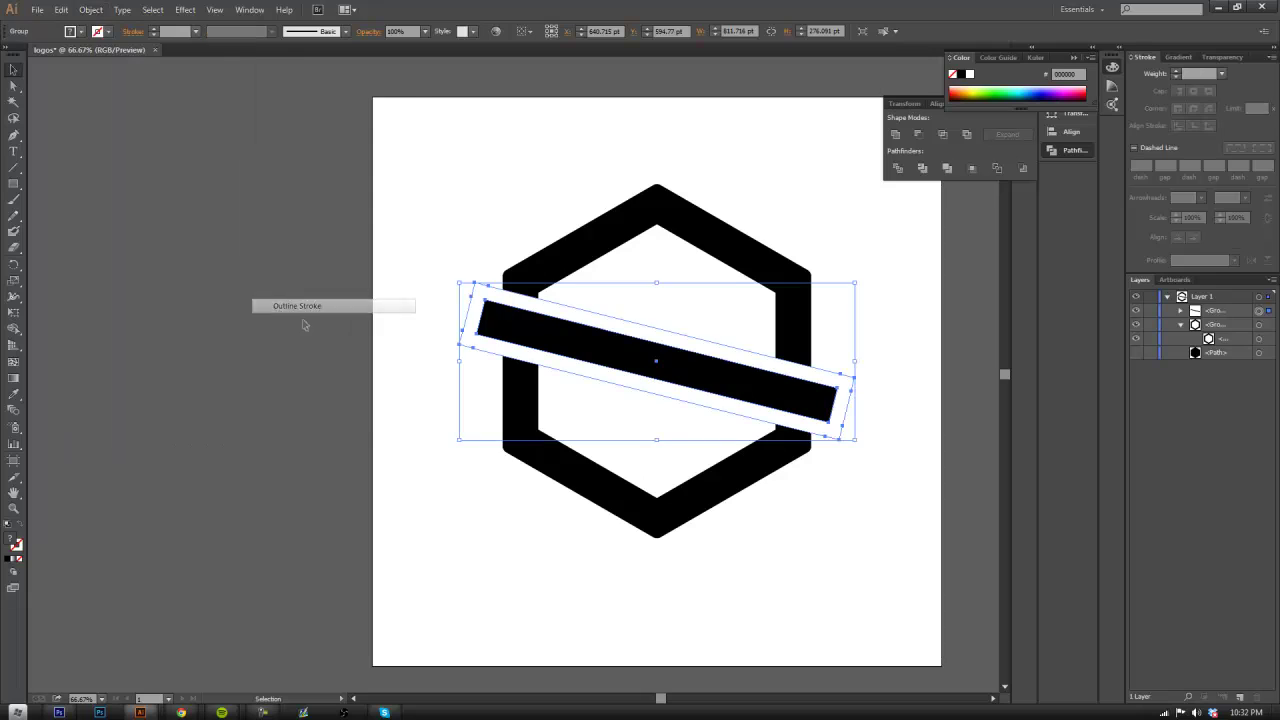
Select the outlined bar group together with the hexagon ring
click(457, 323)
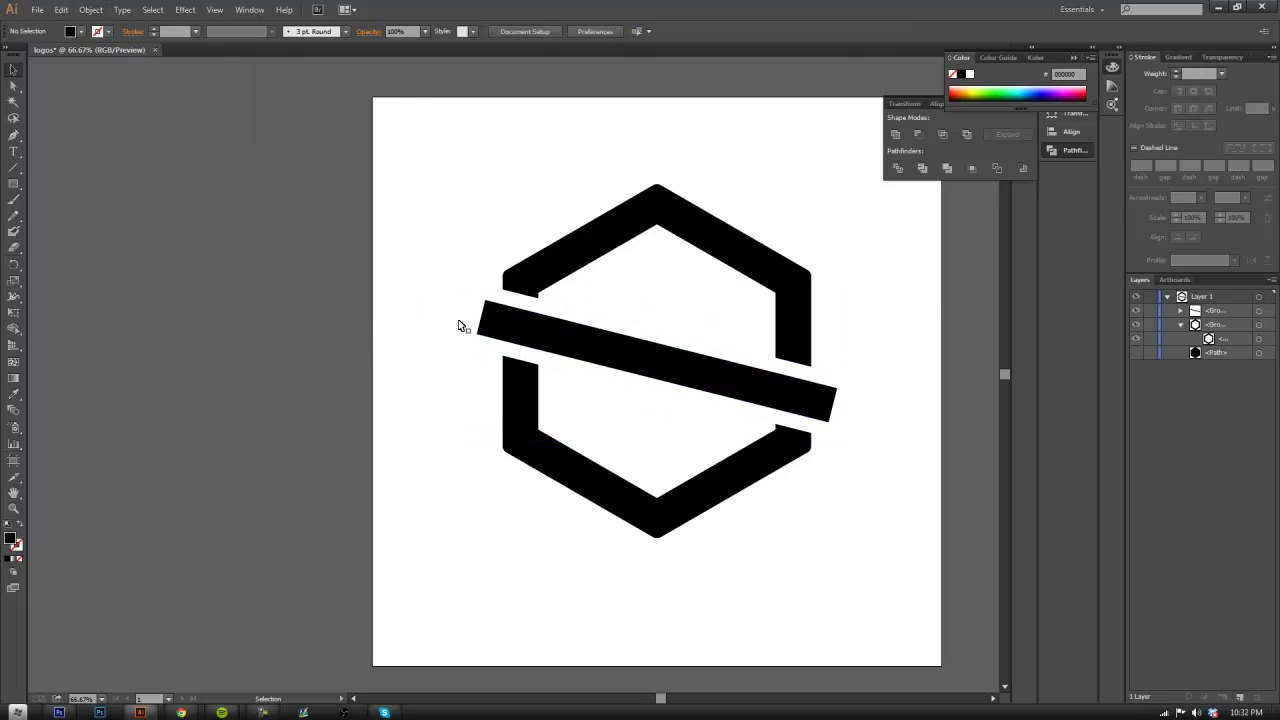
click(611, 354)
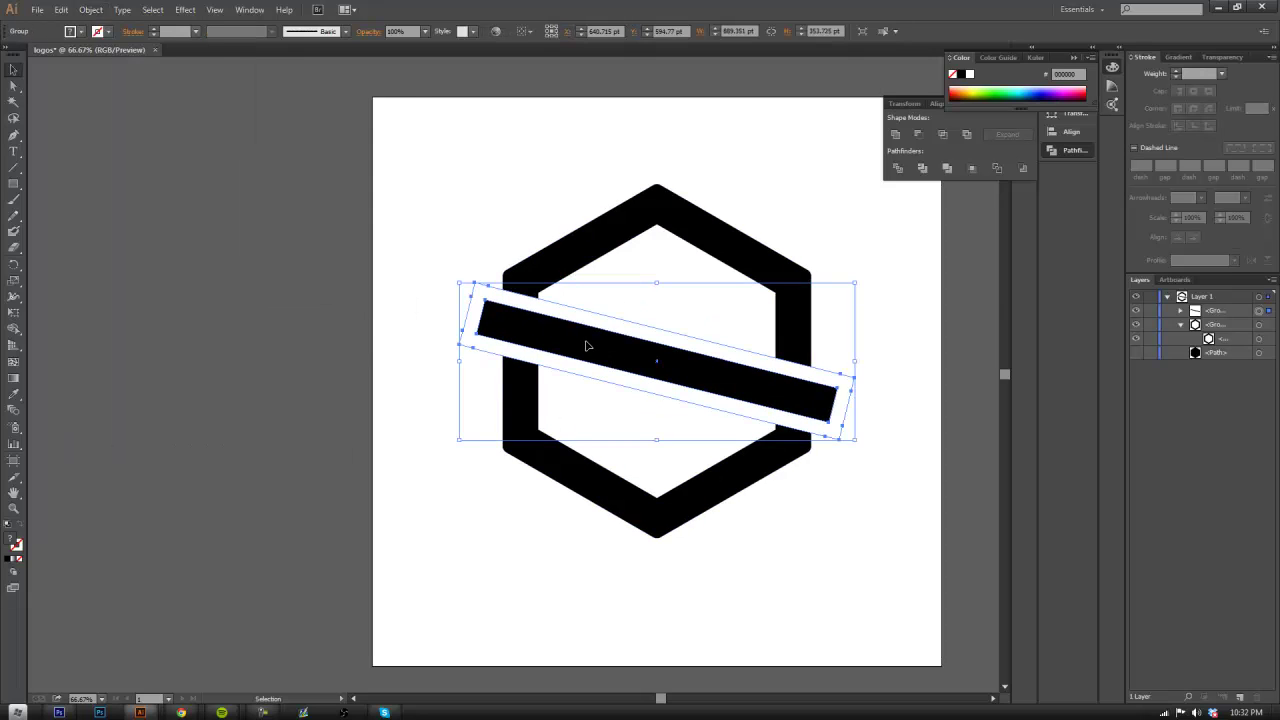
shift+click(570, 262)
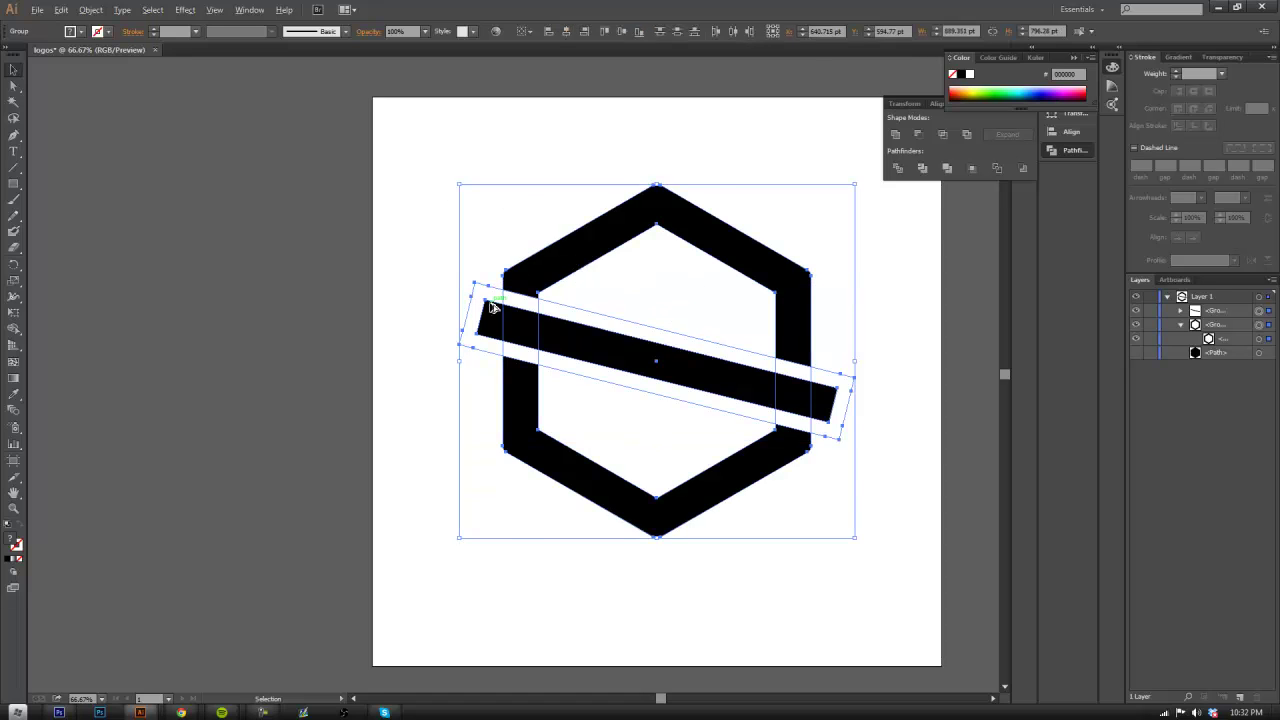
scroll(495, 303, up, 1)
scroll(568, 322, down, 1)
scroll(543, 318, up, 1)
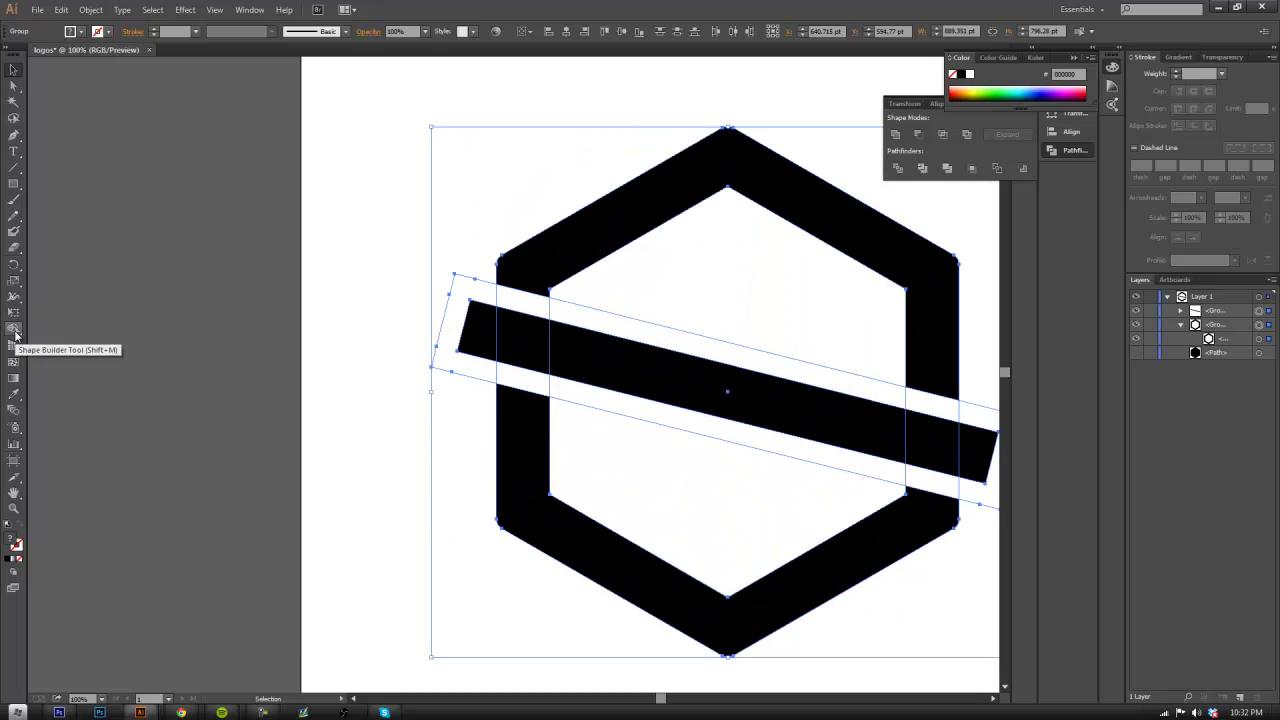
With Shape Builder, delete the band piece and bar tips sticking out beyond the hexagon
click(14, 333)
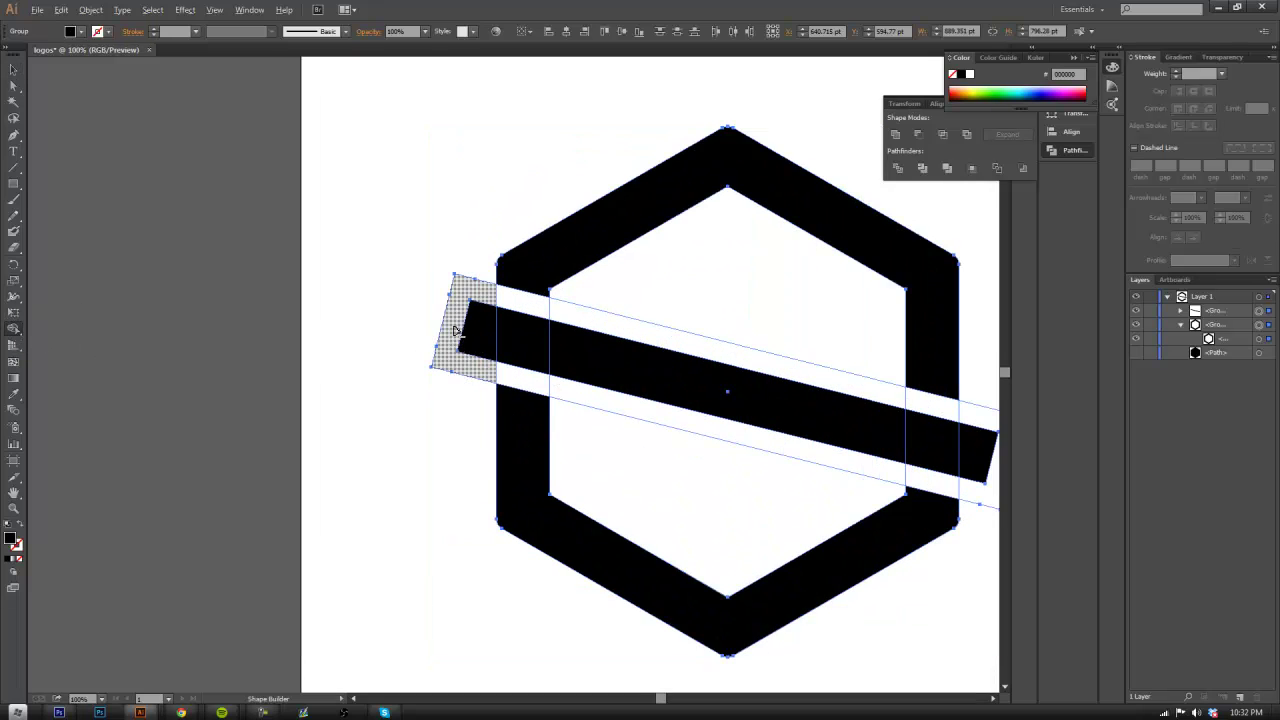
alt+click(455, 330)
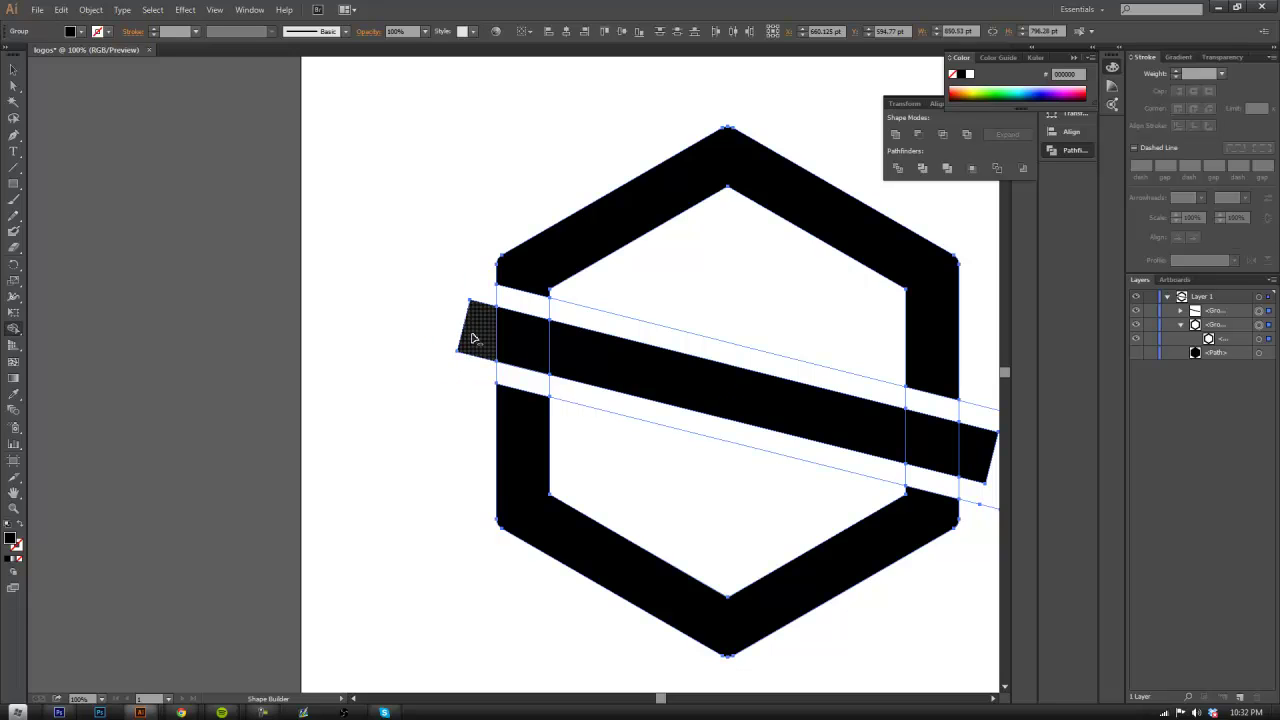
alt+click(474, 338)
scroll(966, 449, down, 2)
scroll(966, 449, up, 2)
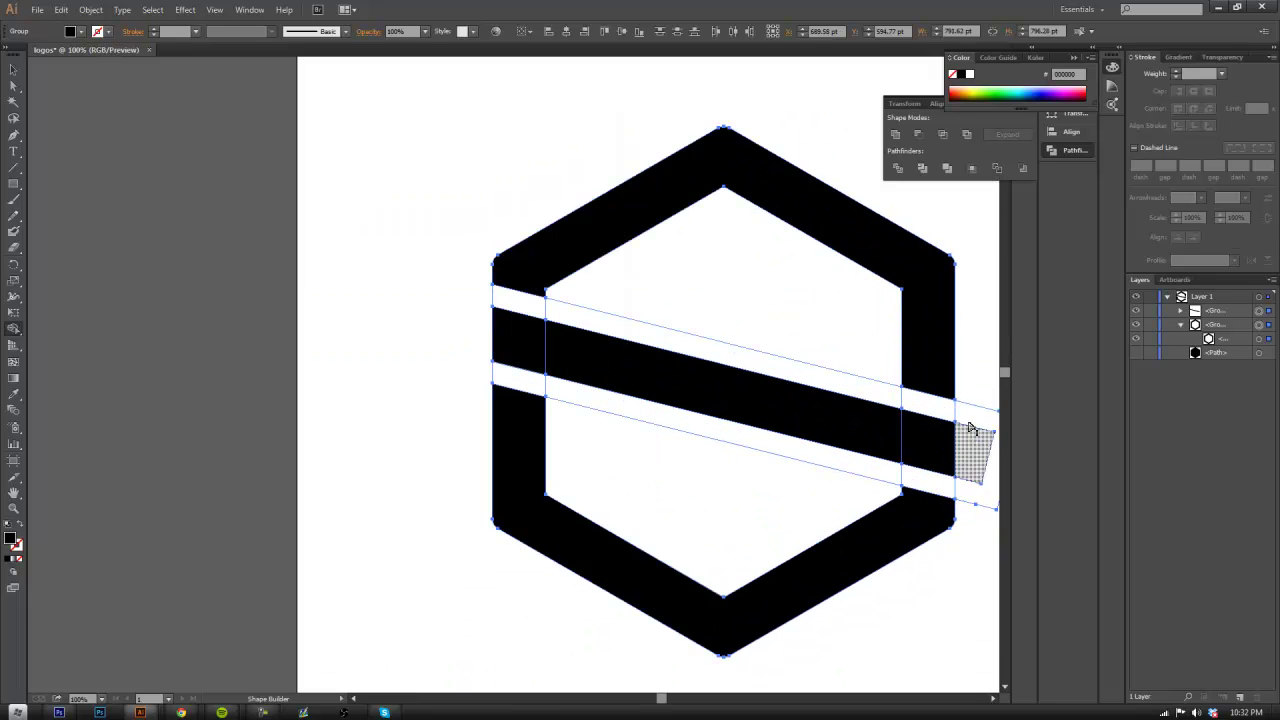
alt+click(968, 428)
scroll(905, 437, down, 2)
scroll(870, 440, up, 3)
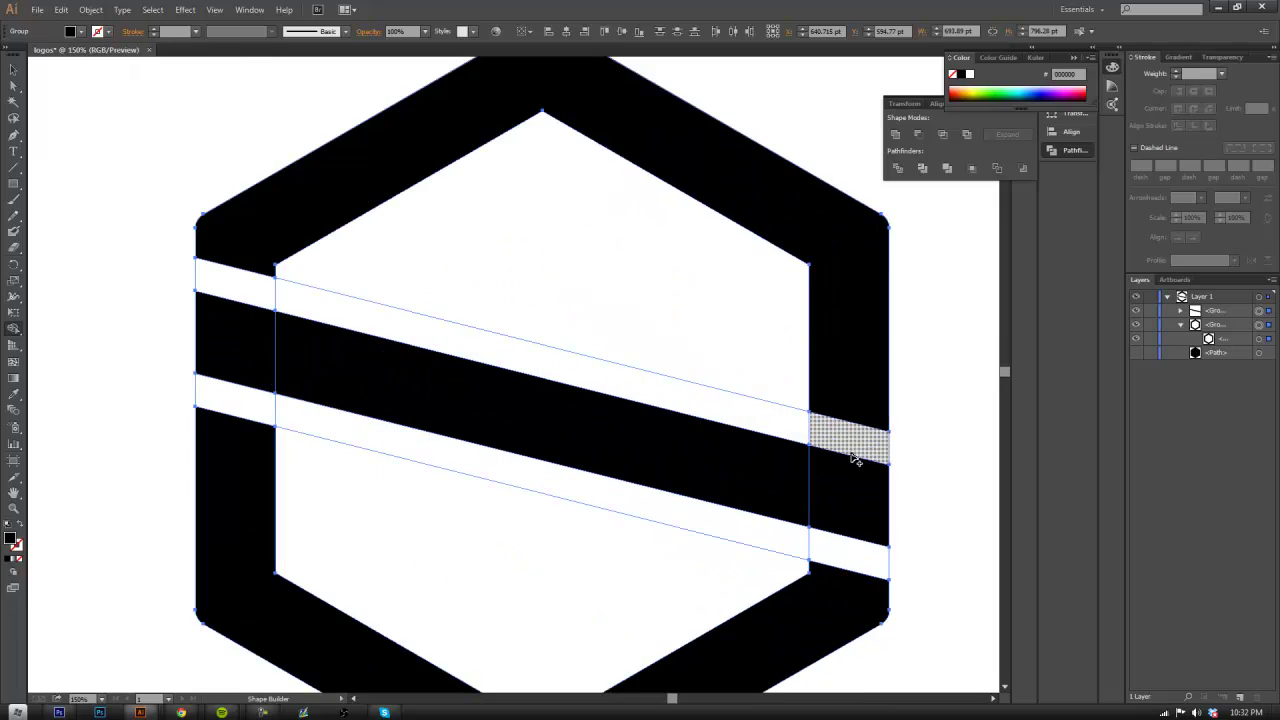
scroll(800, 491, down, 2)
scroll(866, 463, up, 2)
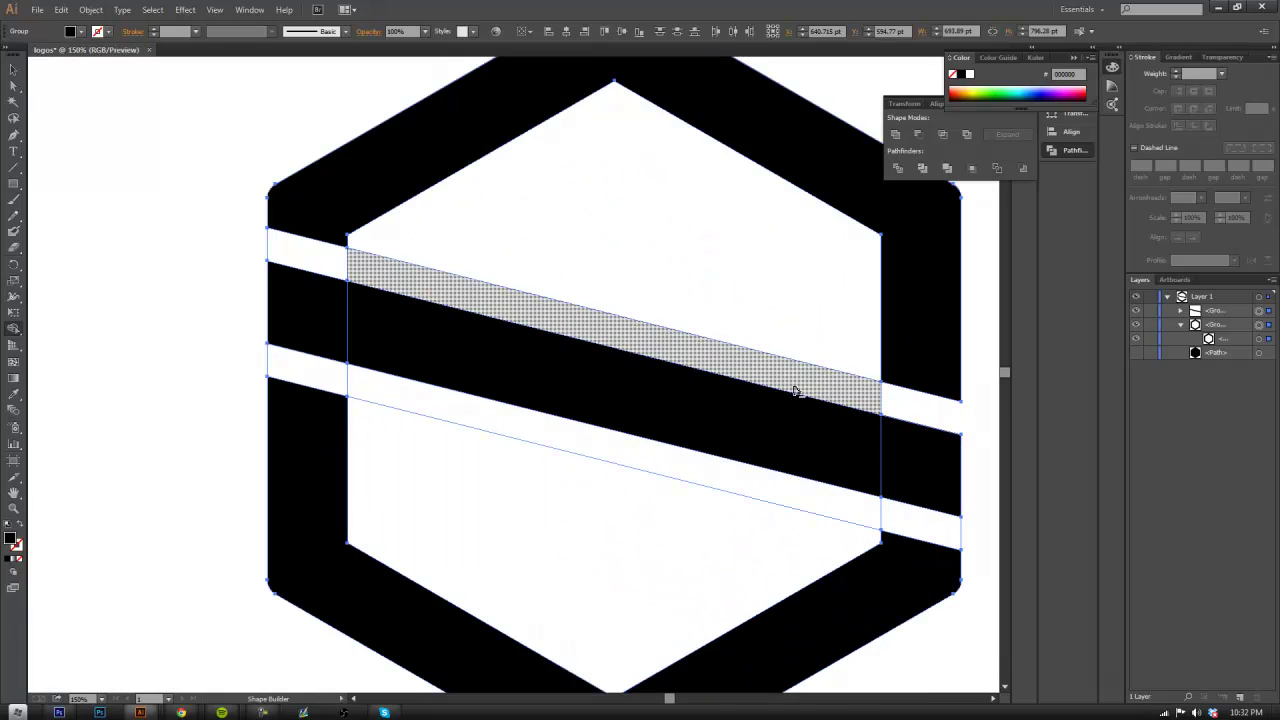
Remove the white strip above the bar and the bar's inner left piece, merging the lower band
alt+click(795, 390)
alt+click(650, 470)
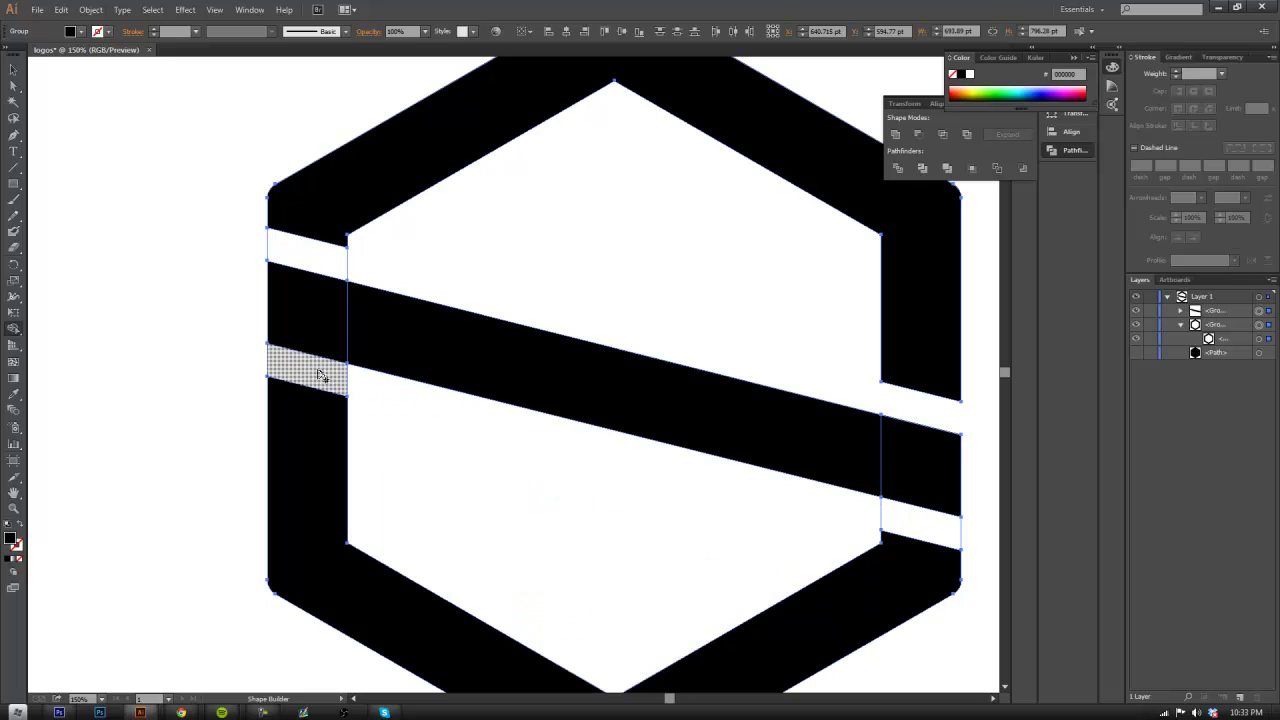
alt+click(310, 378)
key(ctrl+minus)
key(ctrl+minus)
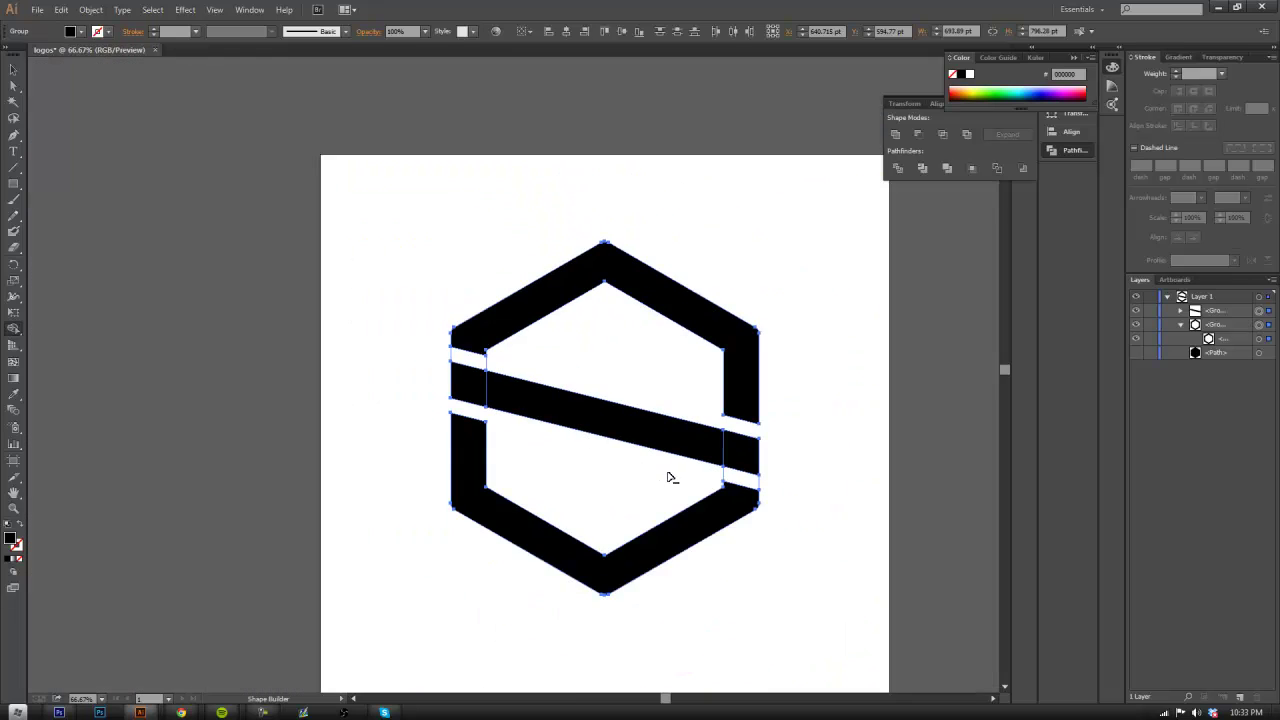
Fuse the upper ring piece, diagonal band and lower piece into one black S shape with Shape Builder
key(ctrl+plus)
key(ctrl+minus)
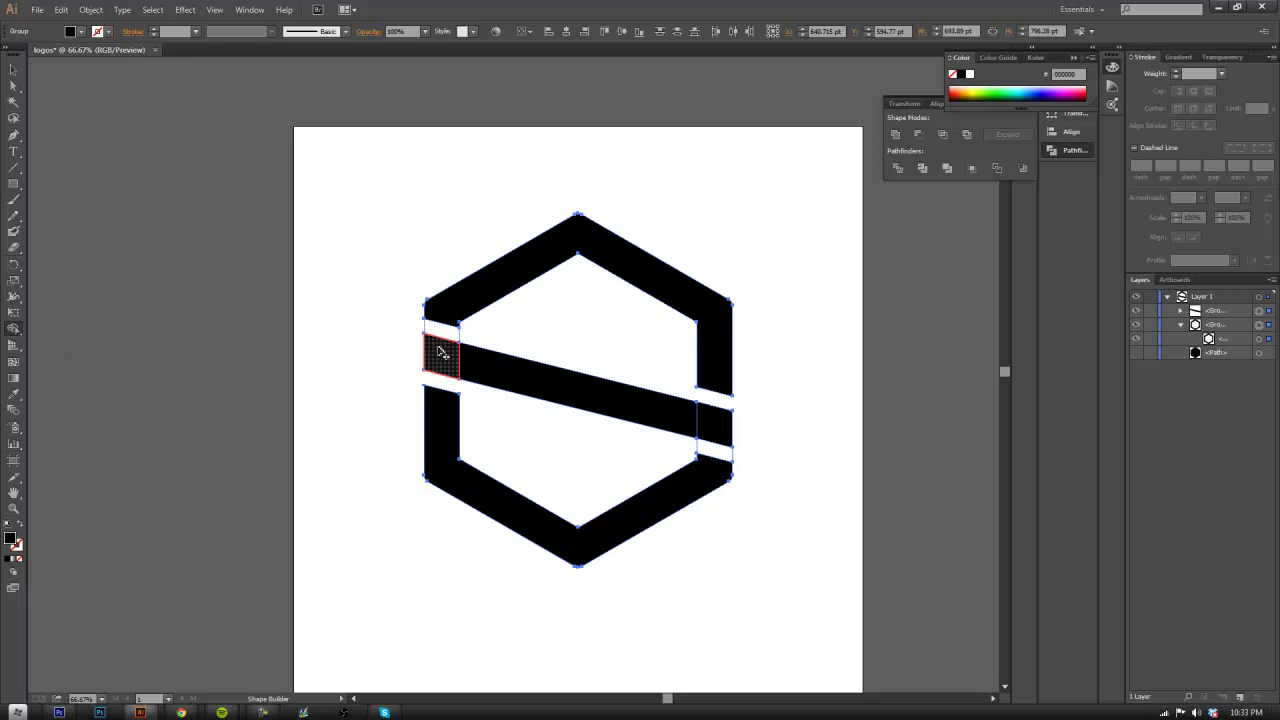
mouse_move(435, 350)
mouse_down()
mouse_move(440, 330)
mouse_move(448, 367)
mouse_up()
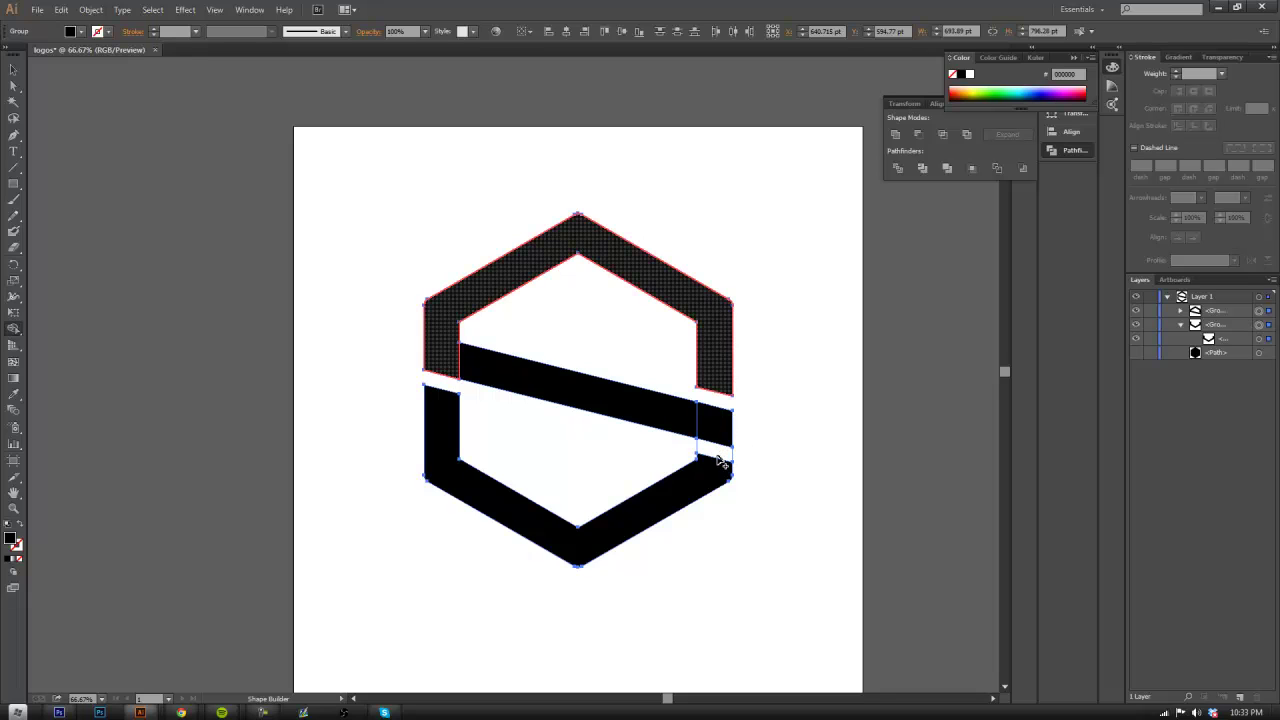
drag(699, 489, 699, 489)
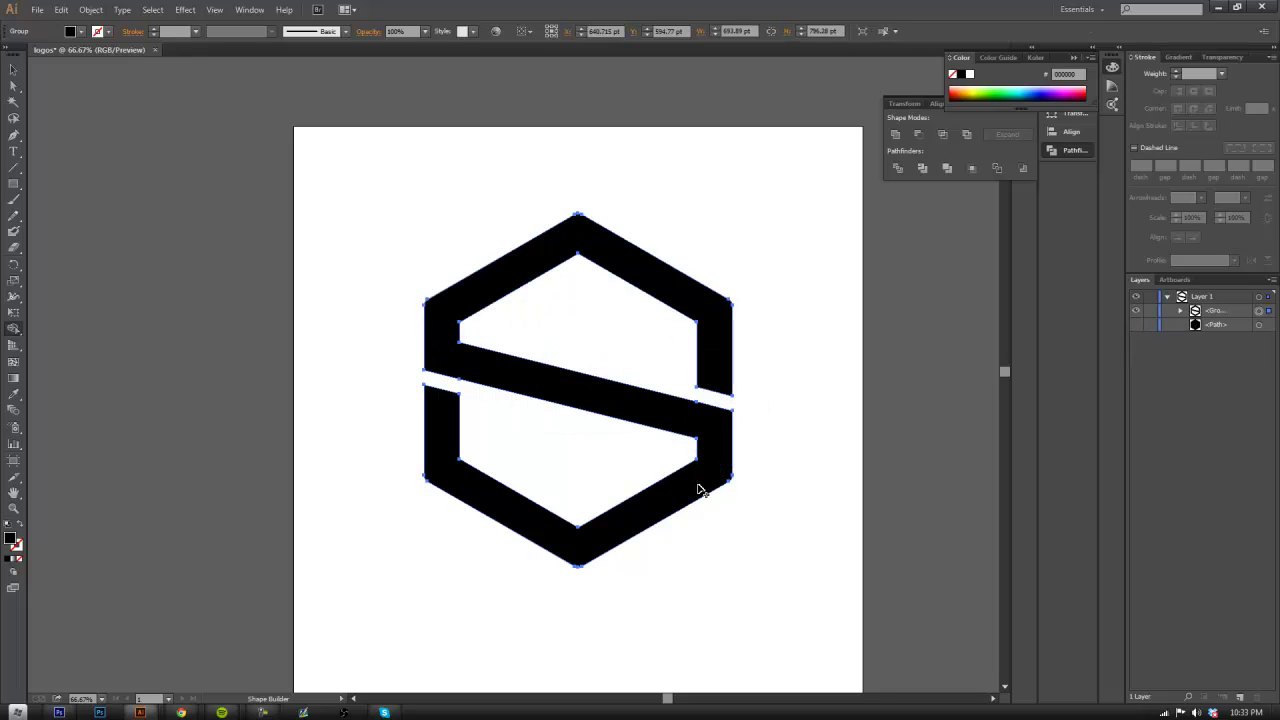
click(14, 69)
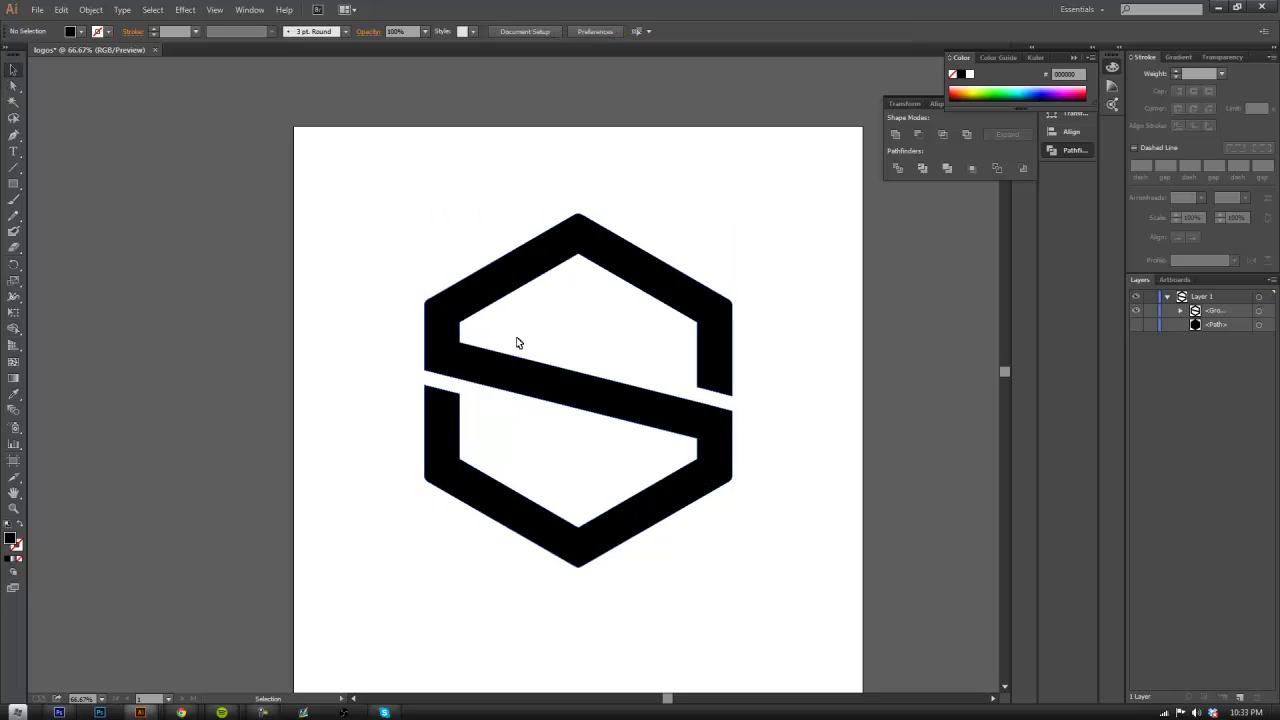
scroll(723, 382, down, 2)
scroll(620, 344, up, 1)
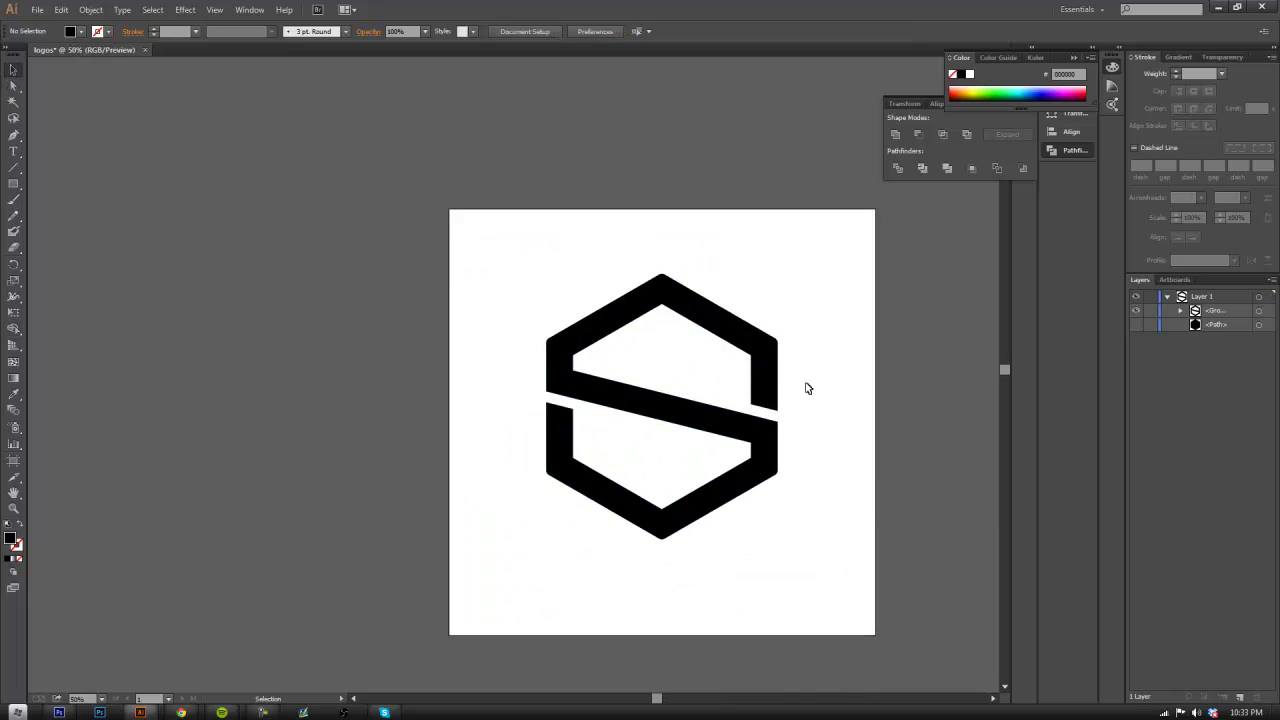
scroll(808, 388, down, 1)
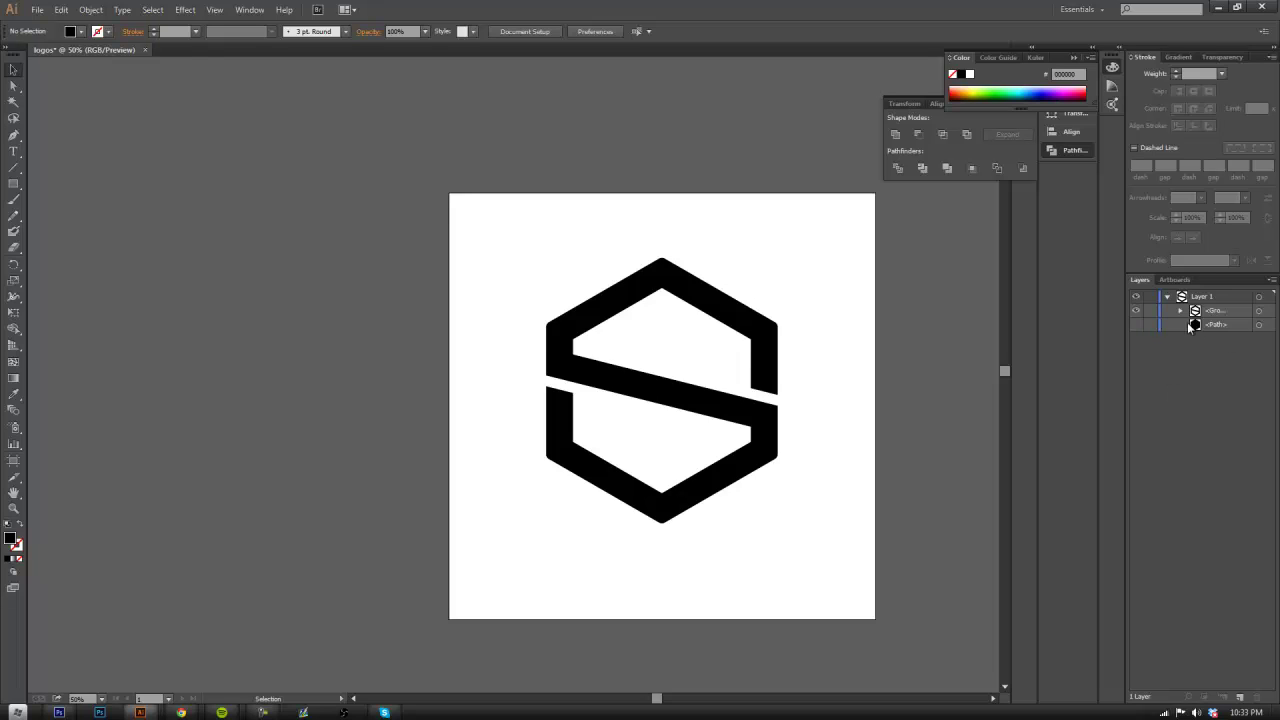
Toggle the black hexagon's visibility in Layers to check the S logo beneath it
click(1217, 330)
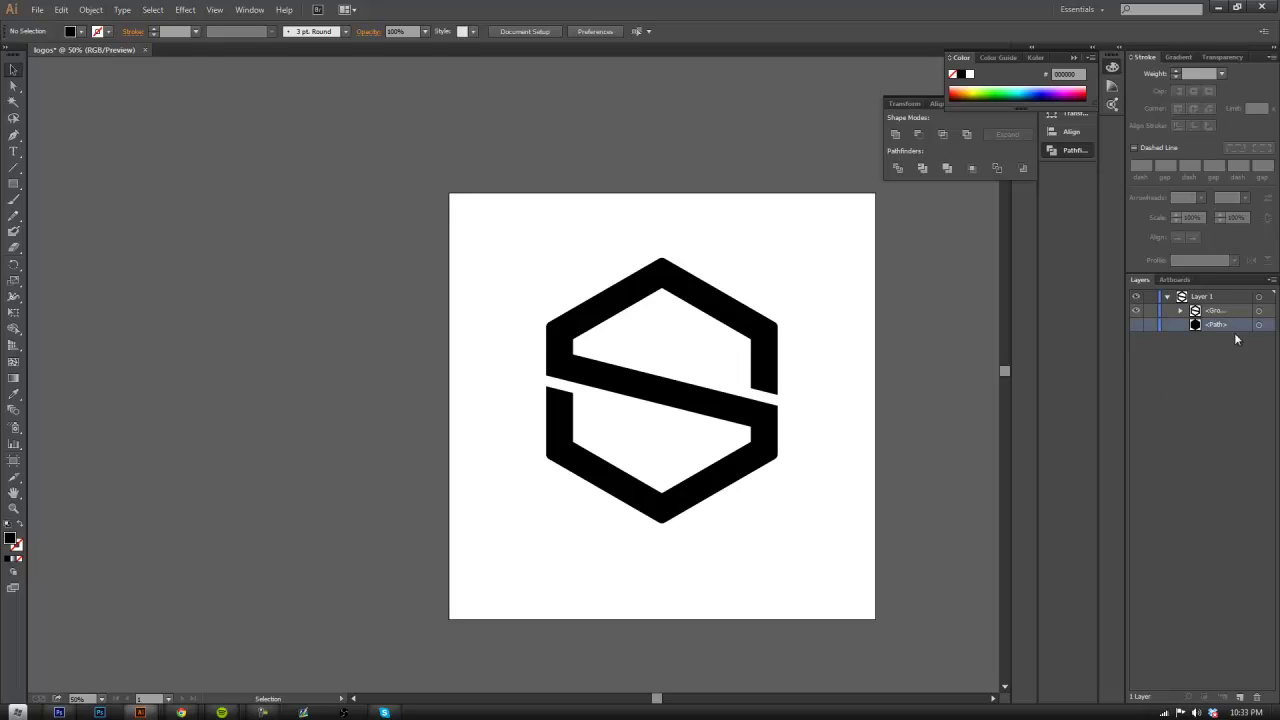
click(1136, 326)
click(1136, 326)
click(1136, 326)
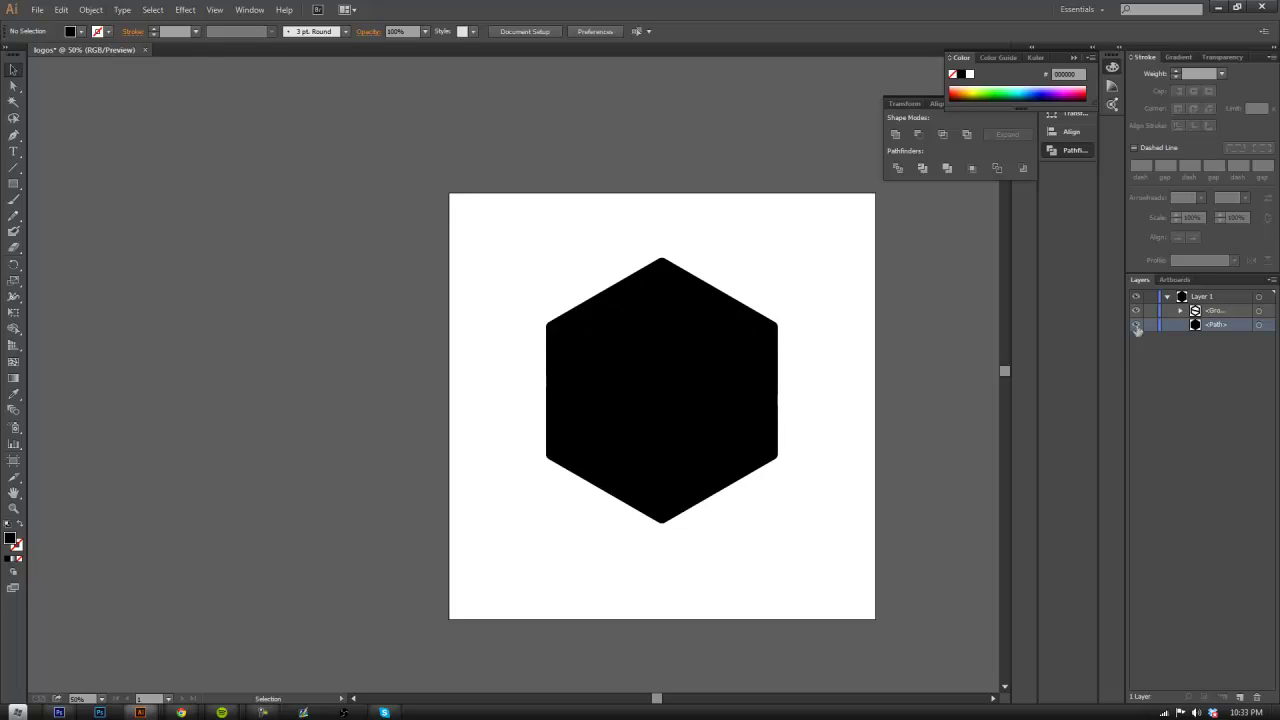
click(1137, 326)
click(1137, 326)
Give the black hexagon a 20 pt black stroke
click(1257, 325)
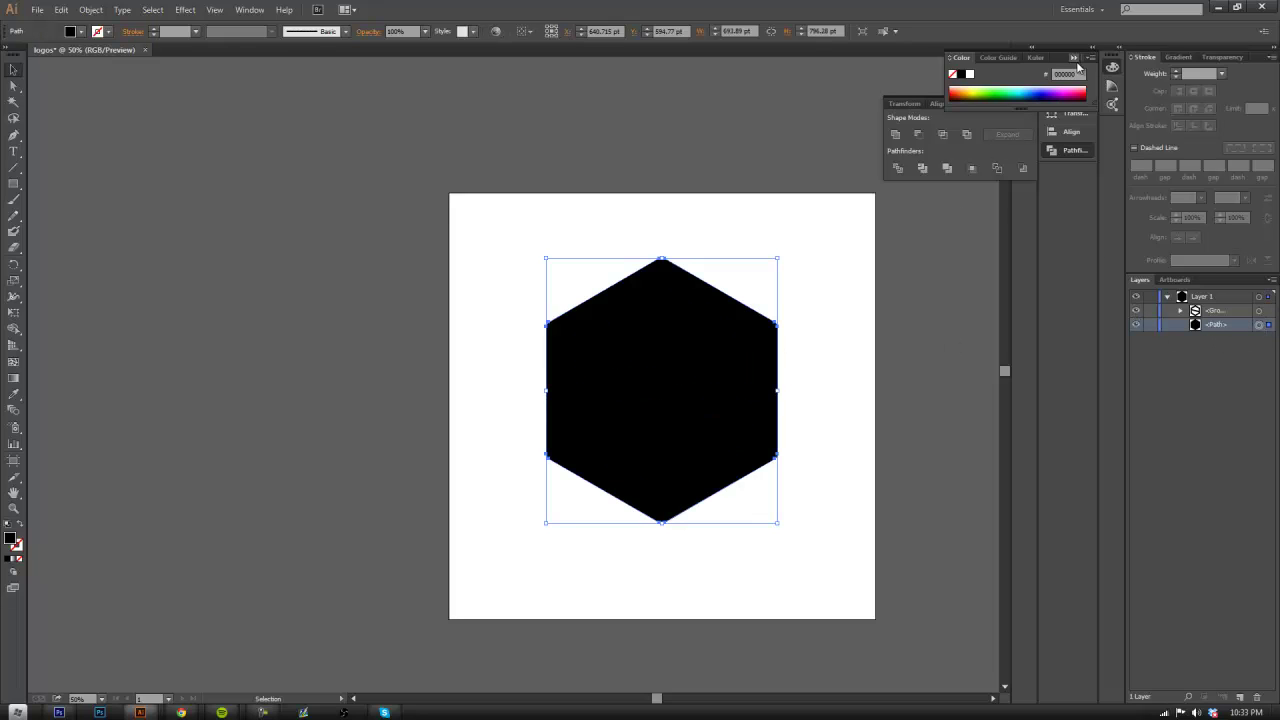
click(1075, 57)
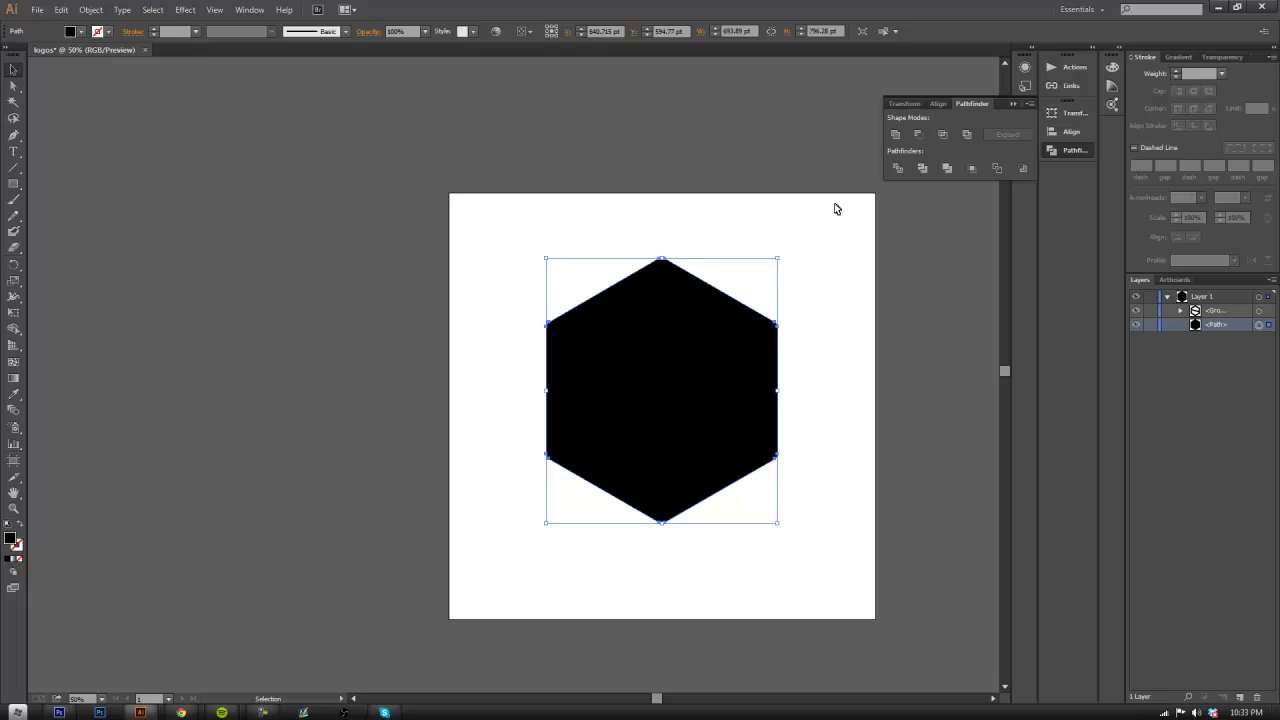
click(1177, 73)
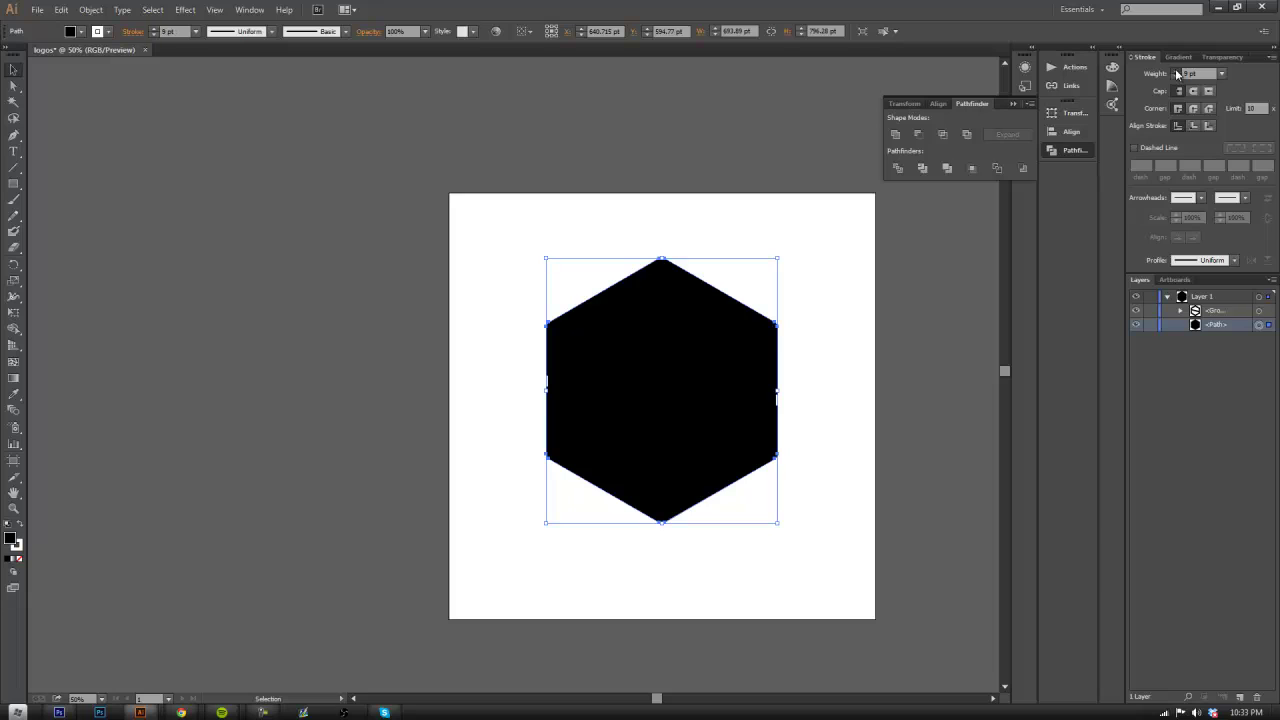
click(1177, 72)
click(1178, 72)
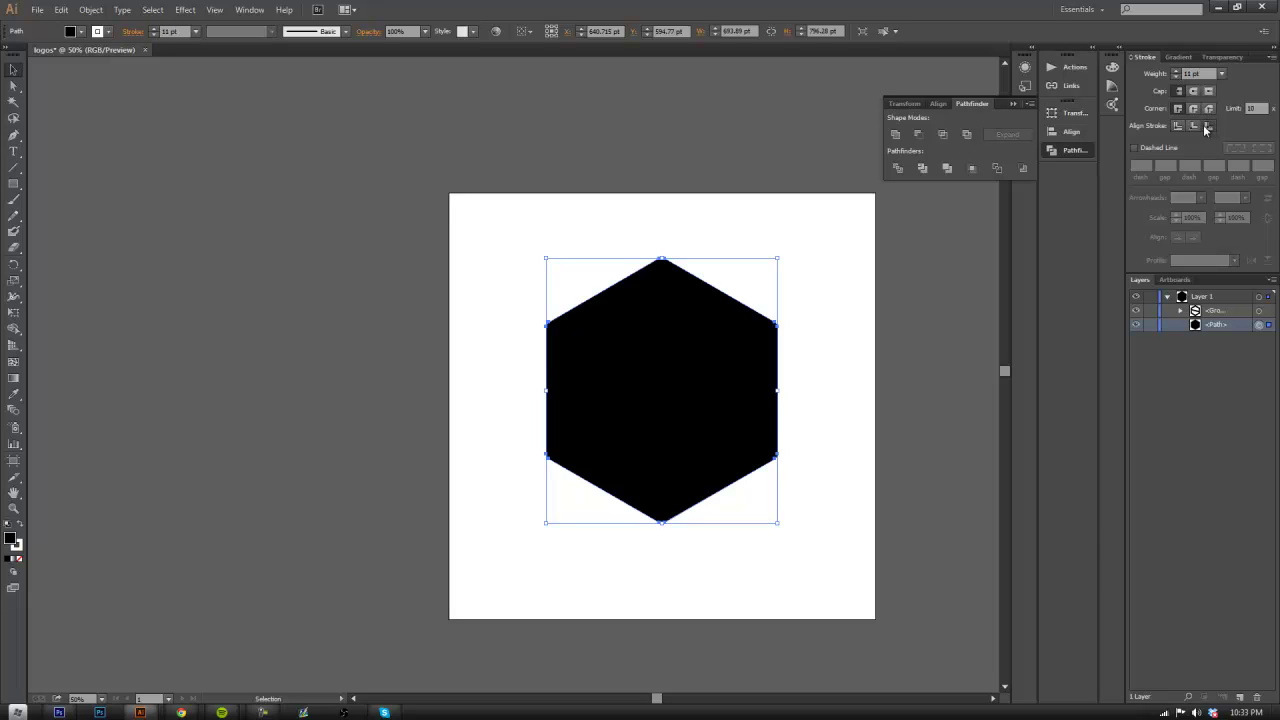
click(1176, 74)
click(1176, 74)
click(17, 545)
click(962, 74)
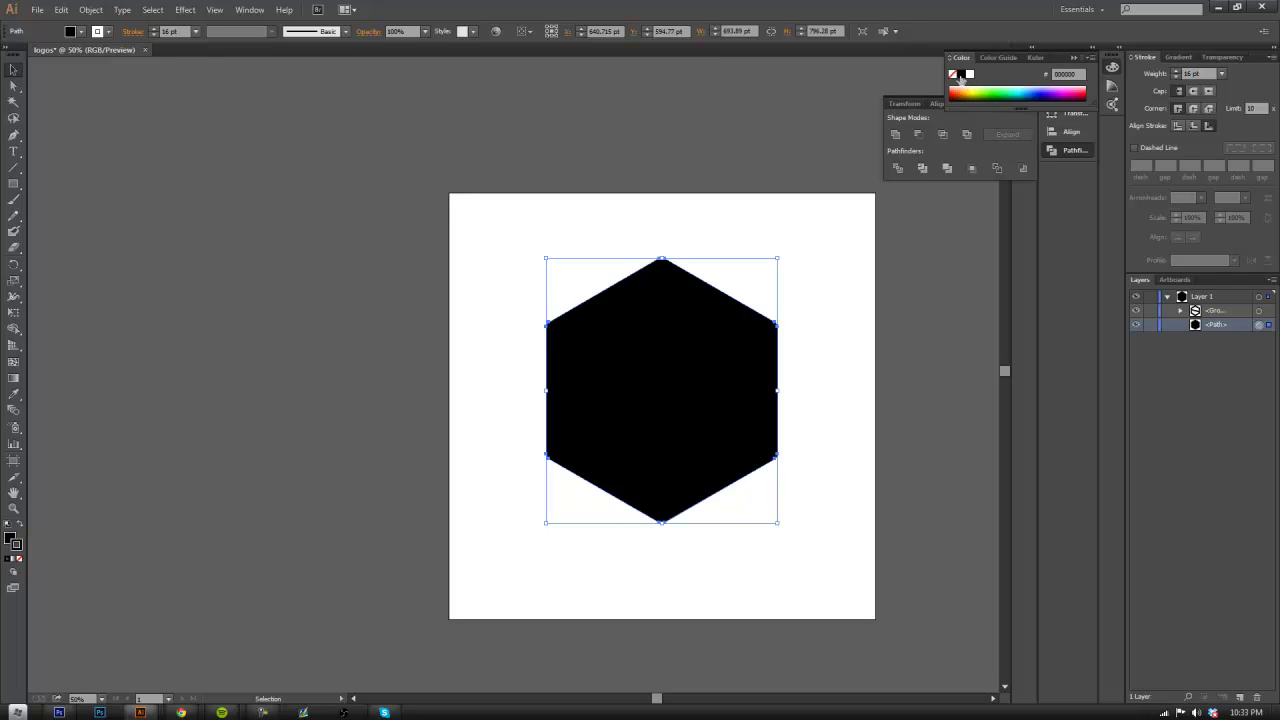
click(1176, 74)
click(1176, 74)
click(1176, 74)
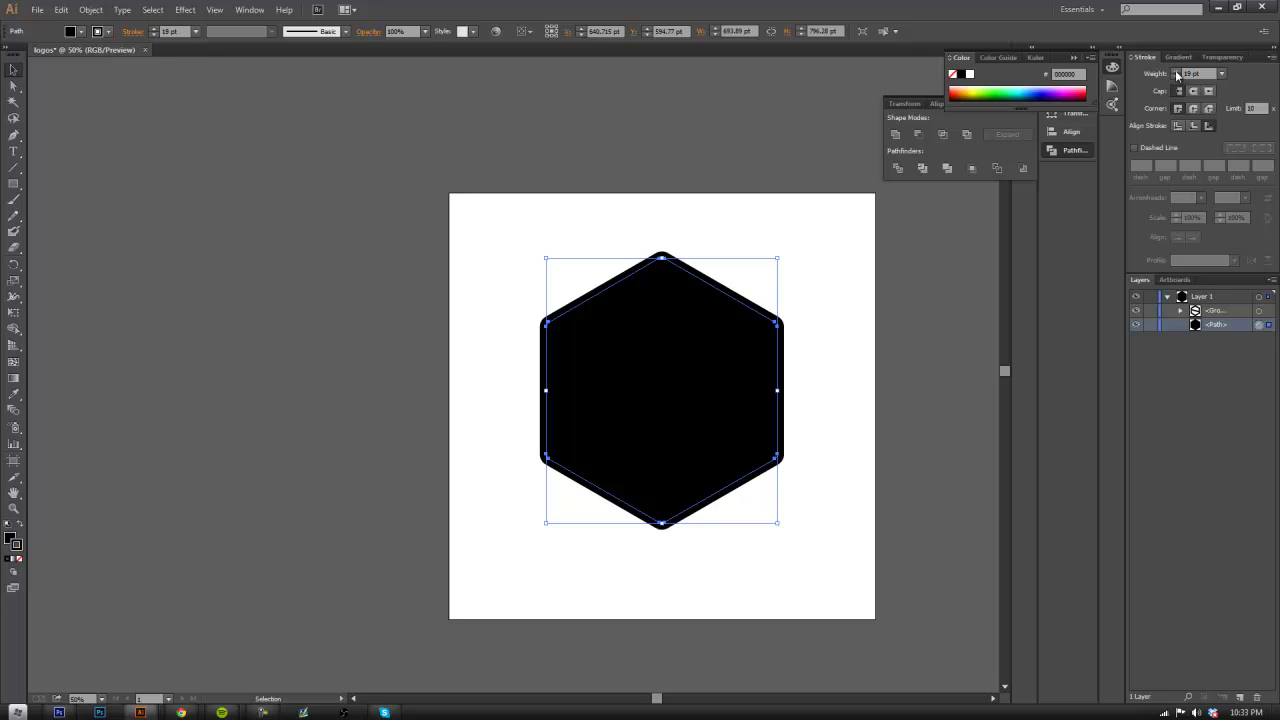
click(1177, 74)
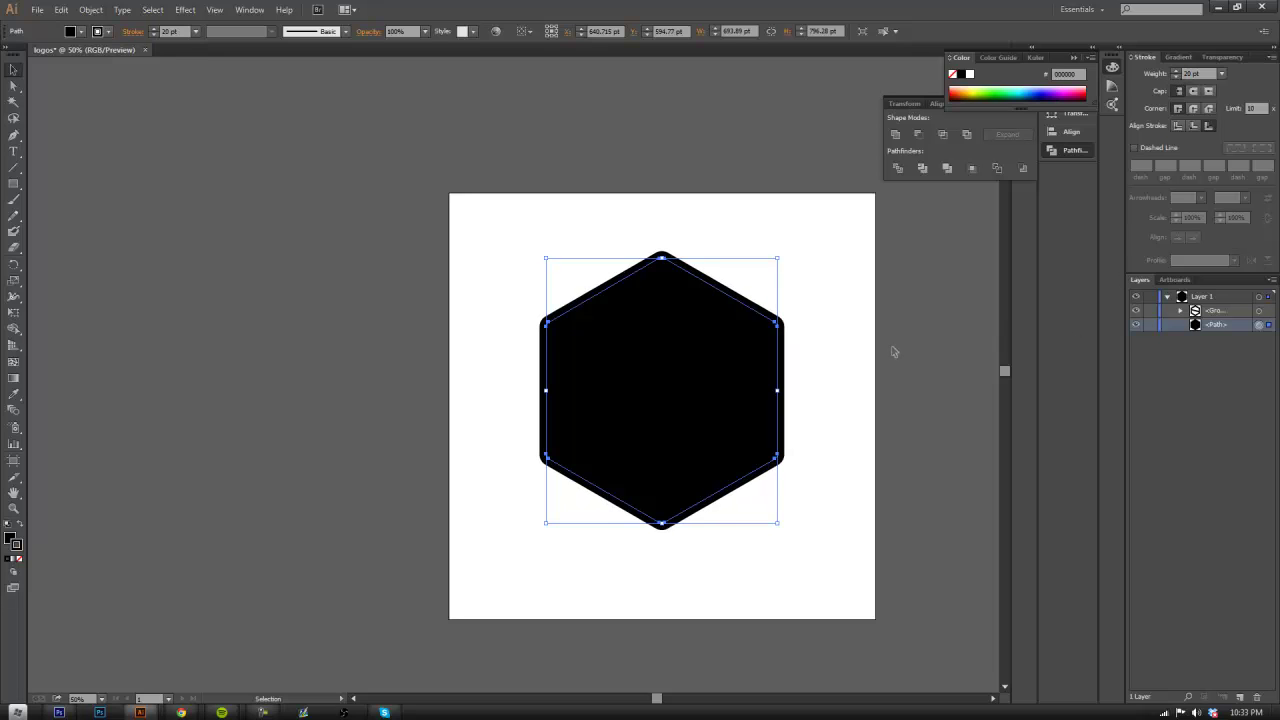
Outline the hexagon's stroke and unite the outlined pieces into one shape with Pathfinder
click(101, 14)
mouse_move(134, 277)
click(276, 308)
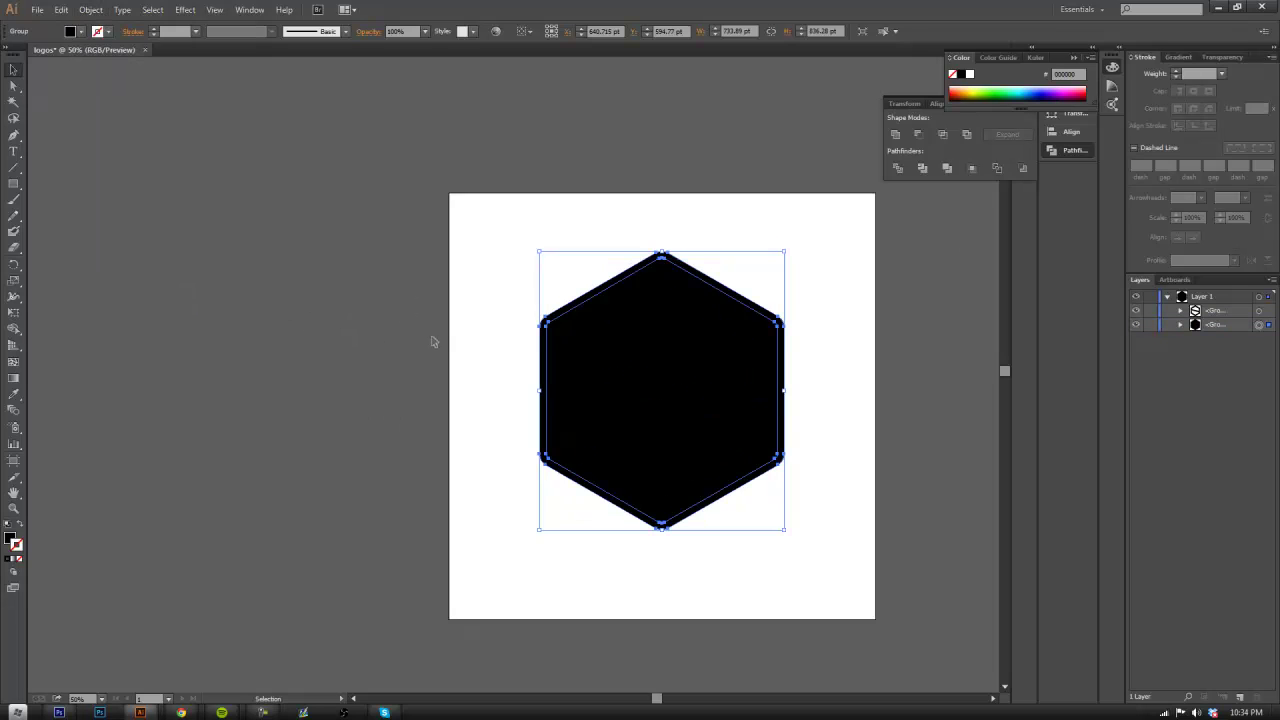
click(433, 342)
click(703, 343)
click(896, 134)
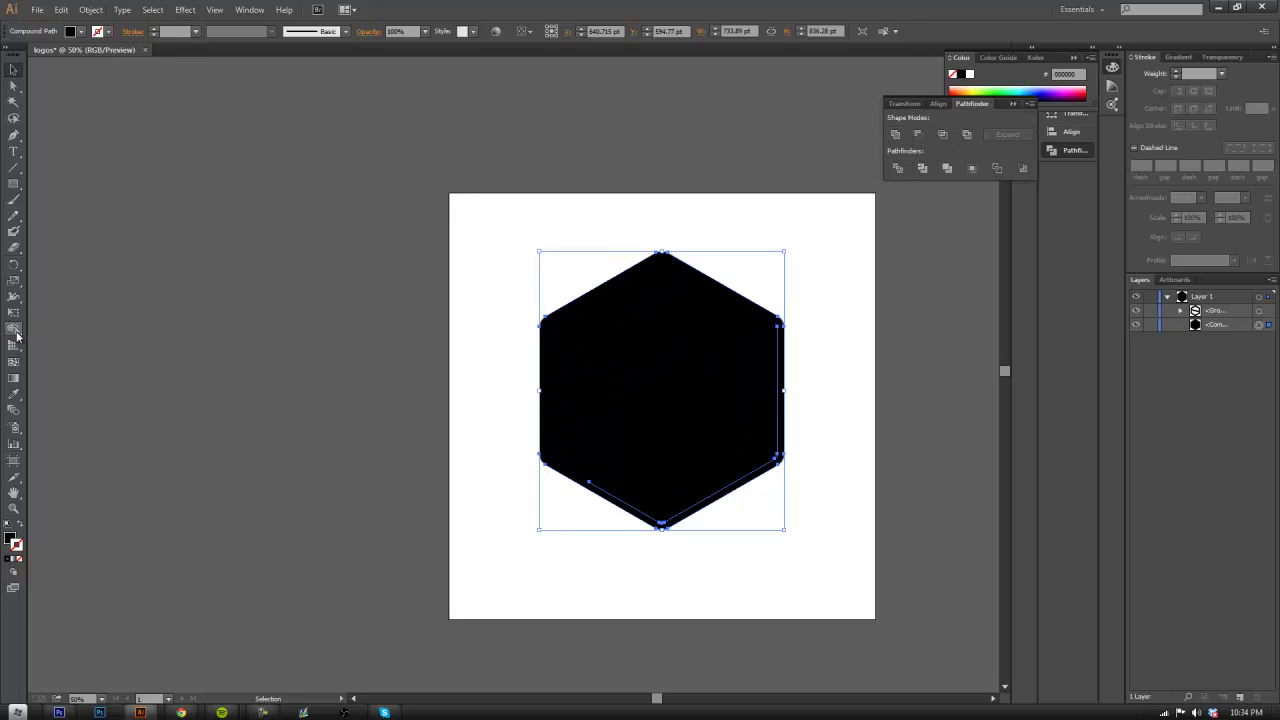
click(14, 328)
Merge the hexagon regions into one path and hide the S logo group
click(657, 523)
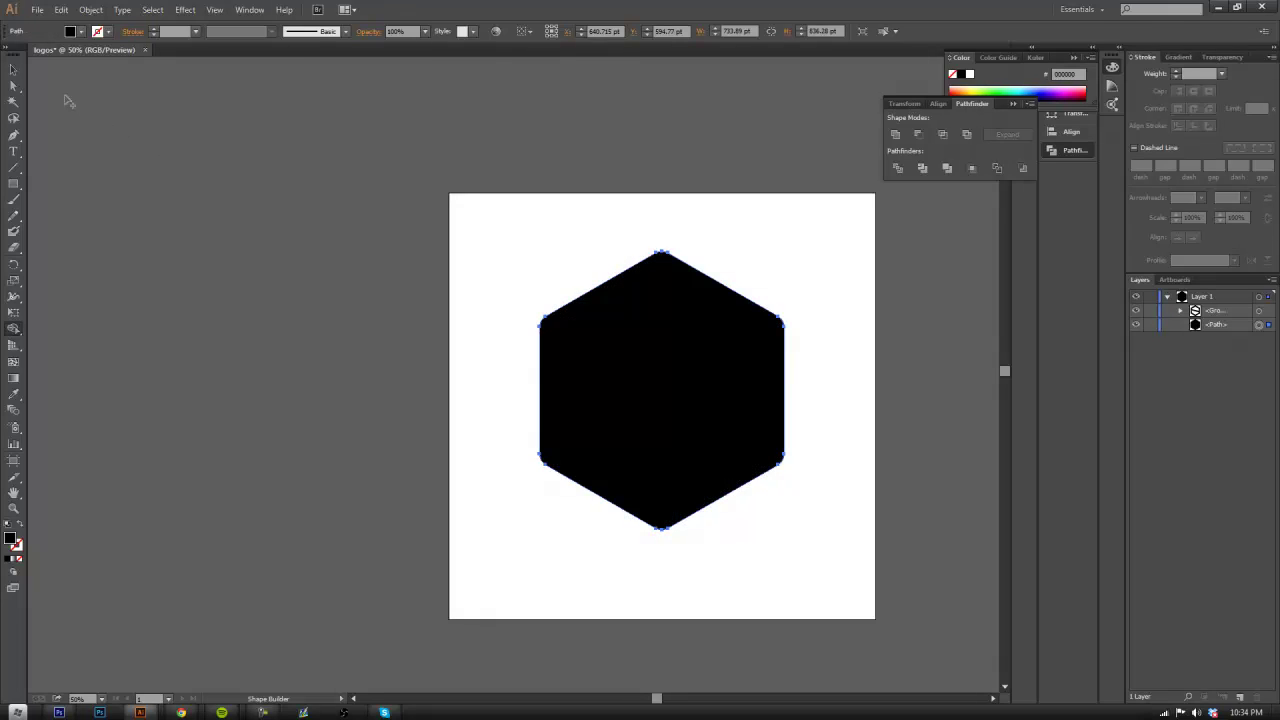
click(13, 70)
click(513, 279)
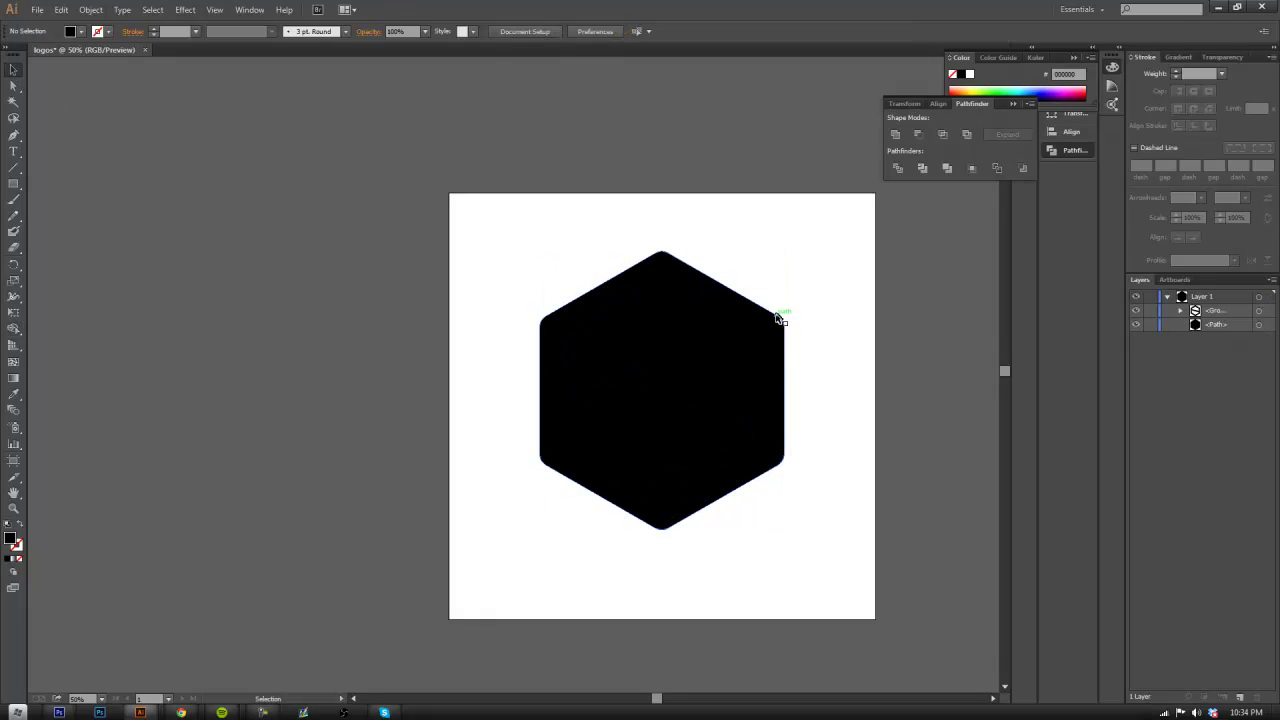
click(1136, 311)
Give the solid hexagon a 40 pt black stroke
click(770, 376)
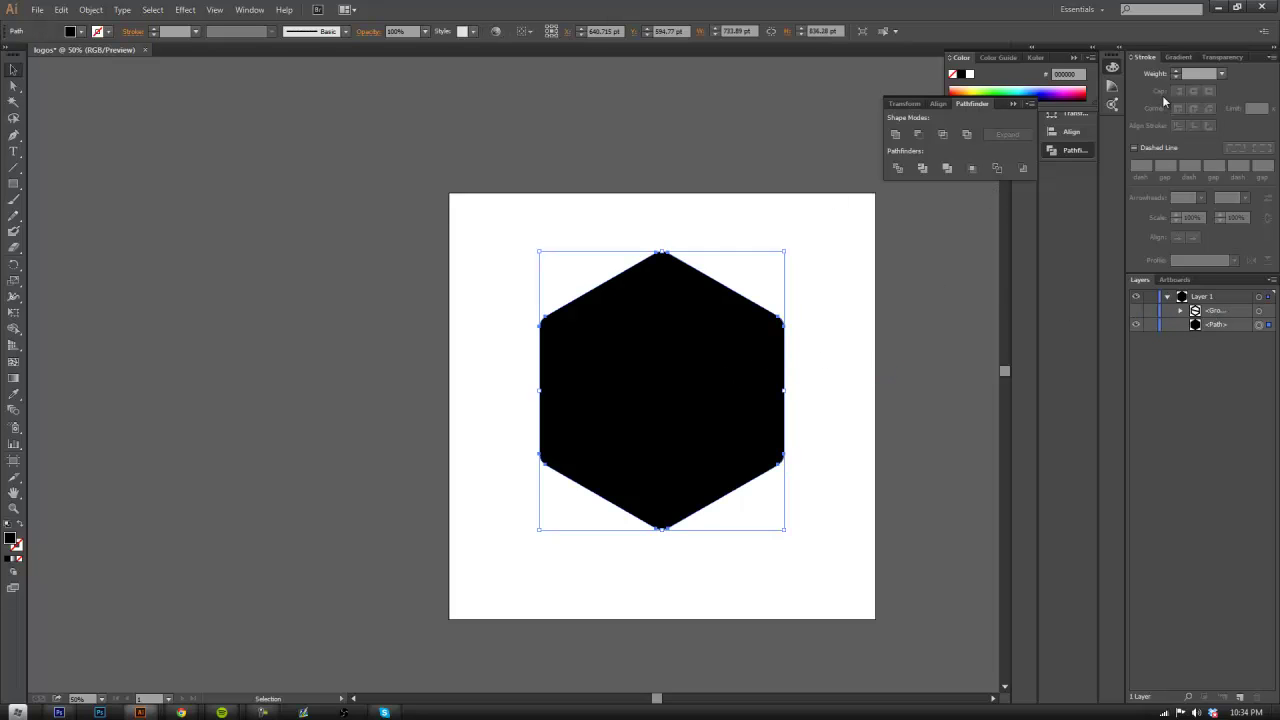
click(1176, 72)
click(1176, 72)
click(1176, 72)
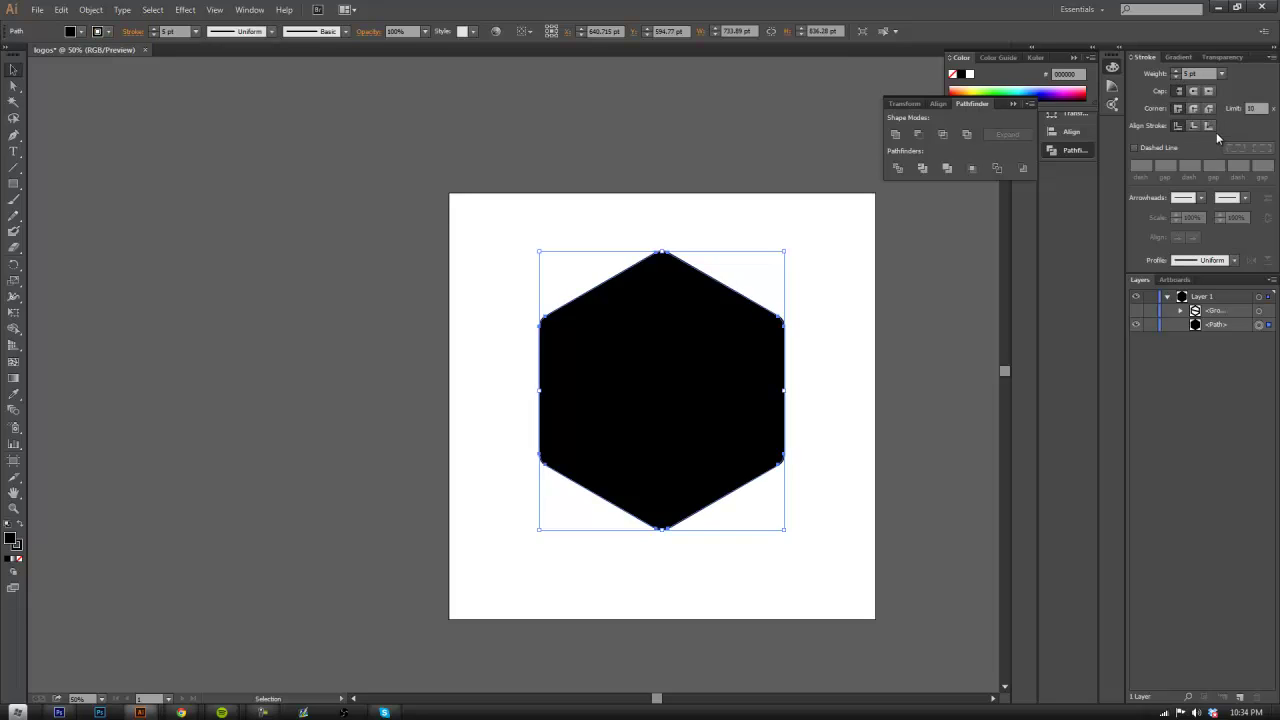
click(1178, 57)
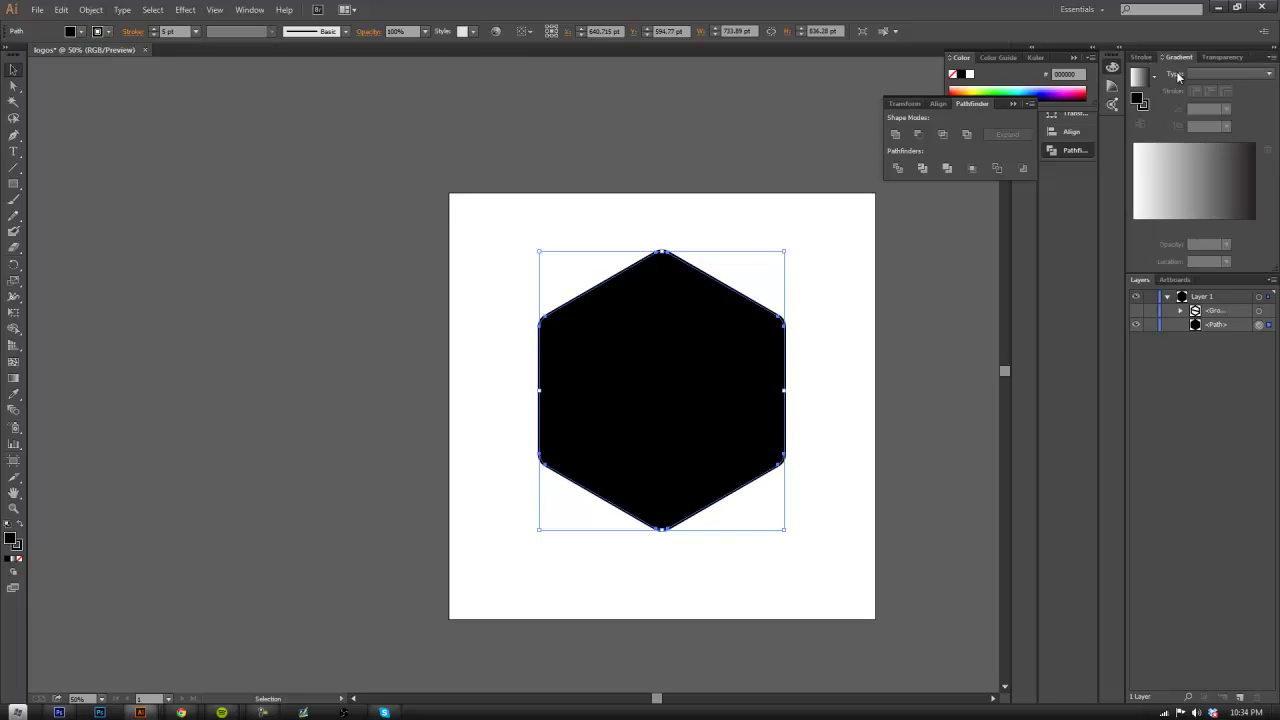
click(1141, 57)
click(1176, 72)
click(1176, 72)
click(1176, 72)
click(1176, 72)
click(1176, 72)
click(1176, 72)
click(1176, 72)
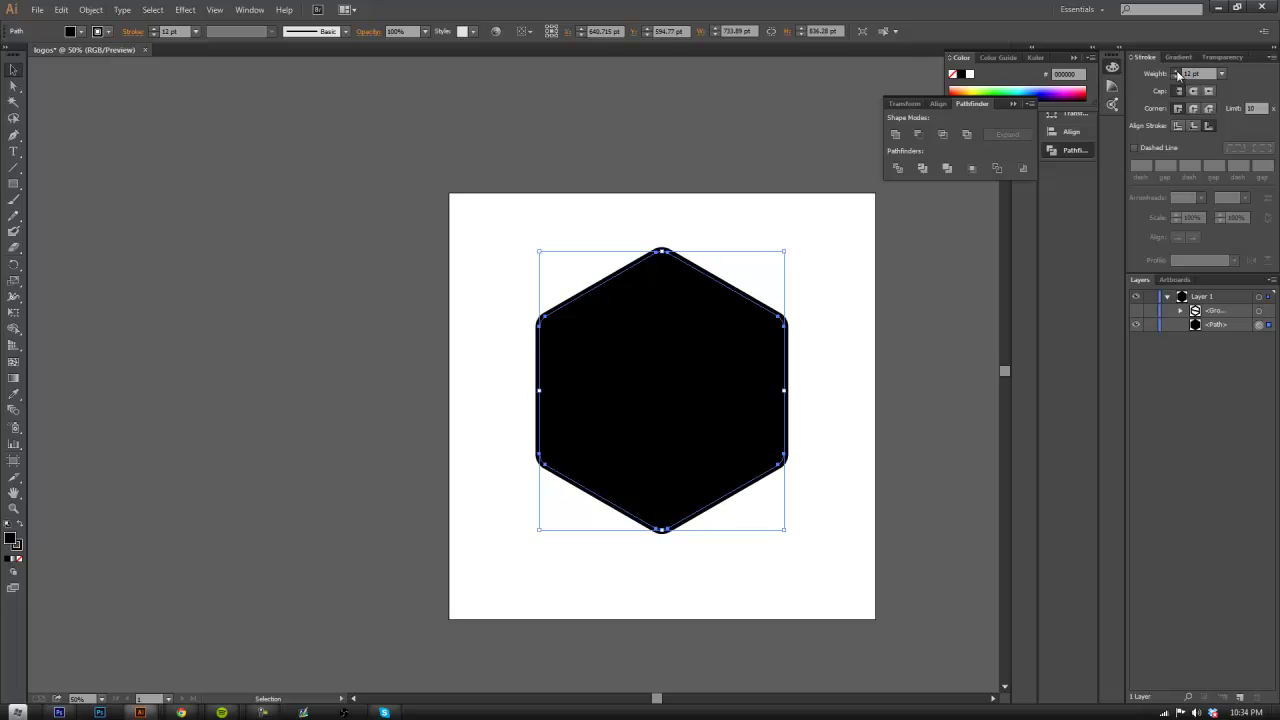
click(1176, 72)
click(1176, 72)
click(1176, 72)
click(1176, 72)
click(1176, 72)
click(1176, 72)
click(1176, 72)
click(1176, 72)
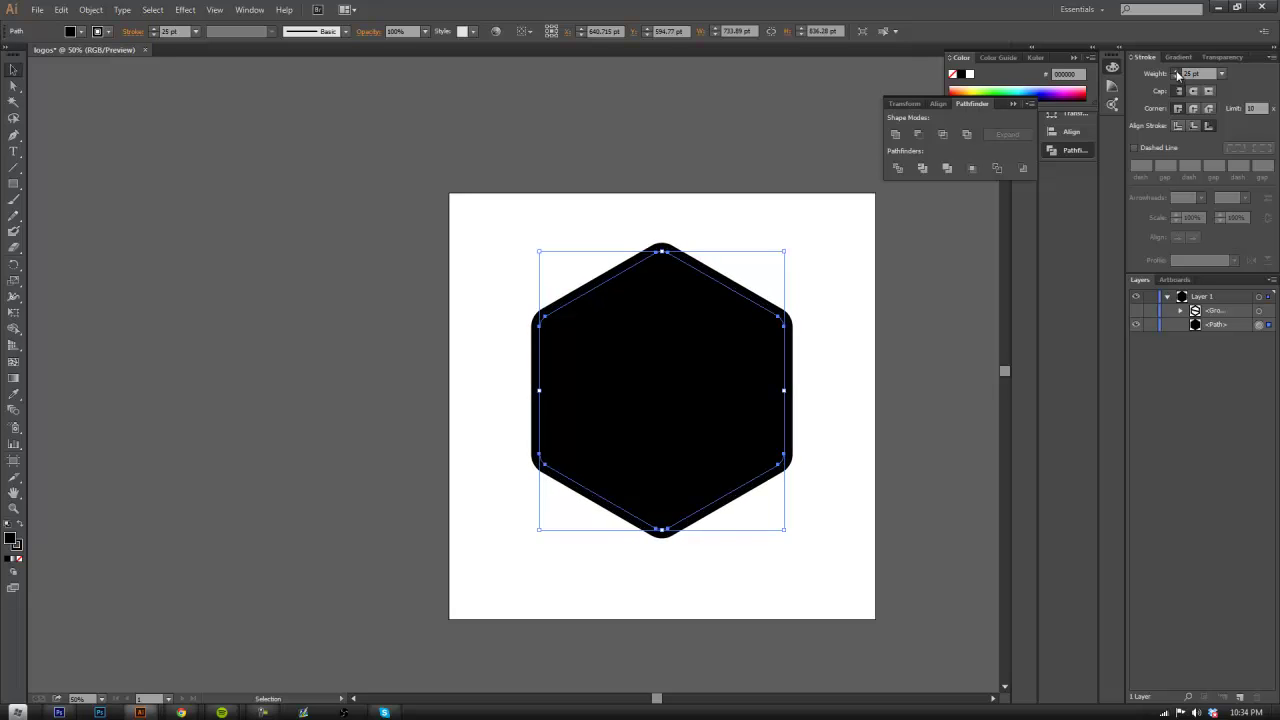
click(1176, 72)
click(1176, 72)
click(1176, 72)
click(1176, 72)
click(1176, 72)
click(1176, 72)
click(1176, 72)
click(1176, 72)
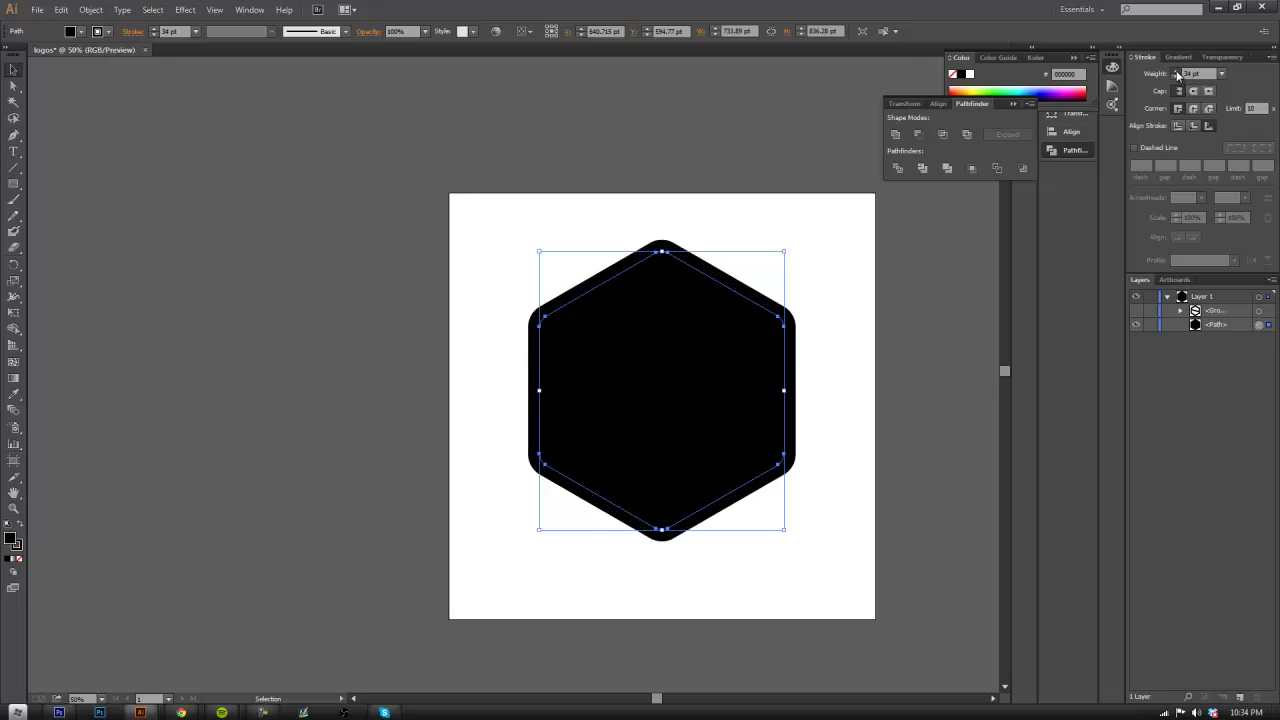
click(1176, 72)
click(1176, 72)
click(1176, 72)
click(1176, 72)
click(1176, 72)
click(1176, 72)
click(1177, 79)
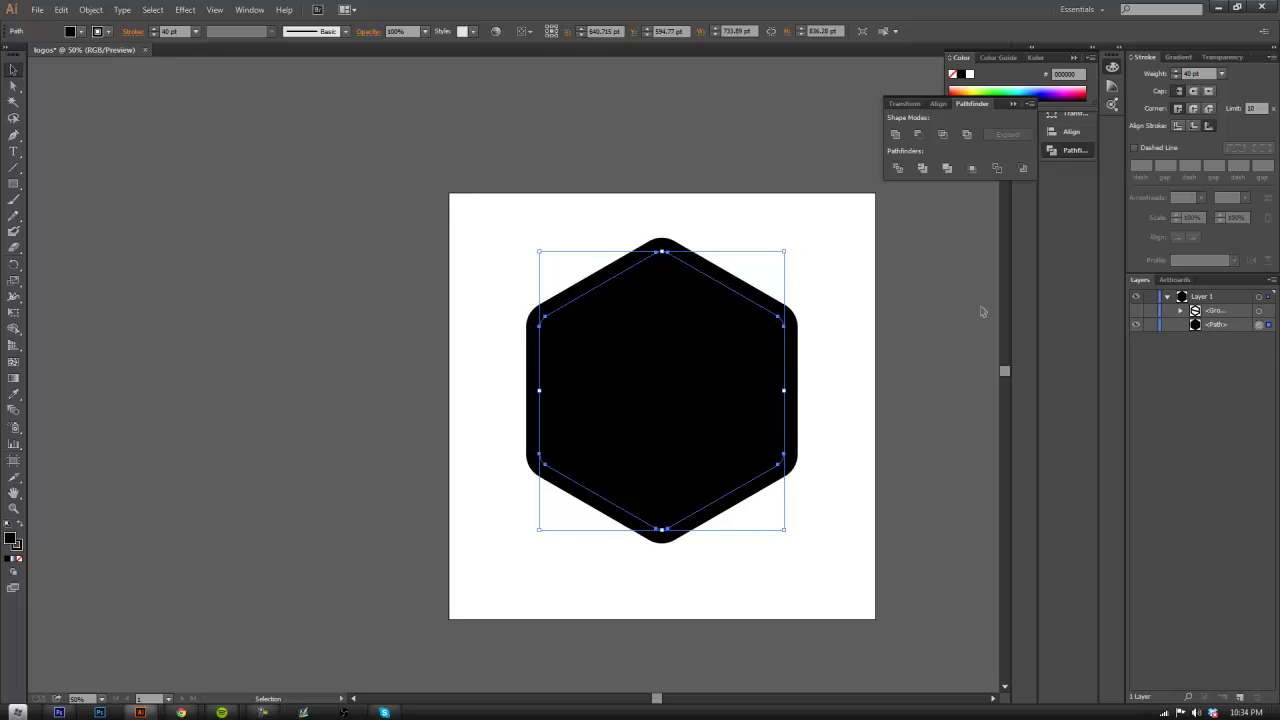
Outline the 40 pt stroke and delete the inner fill, leaving a hollow hexagon ring
click(90, 9)
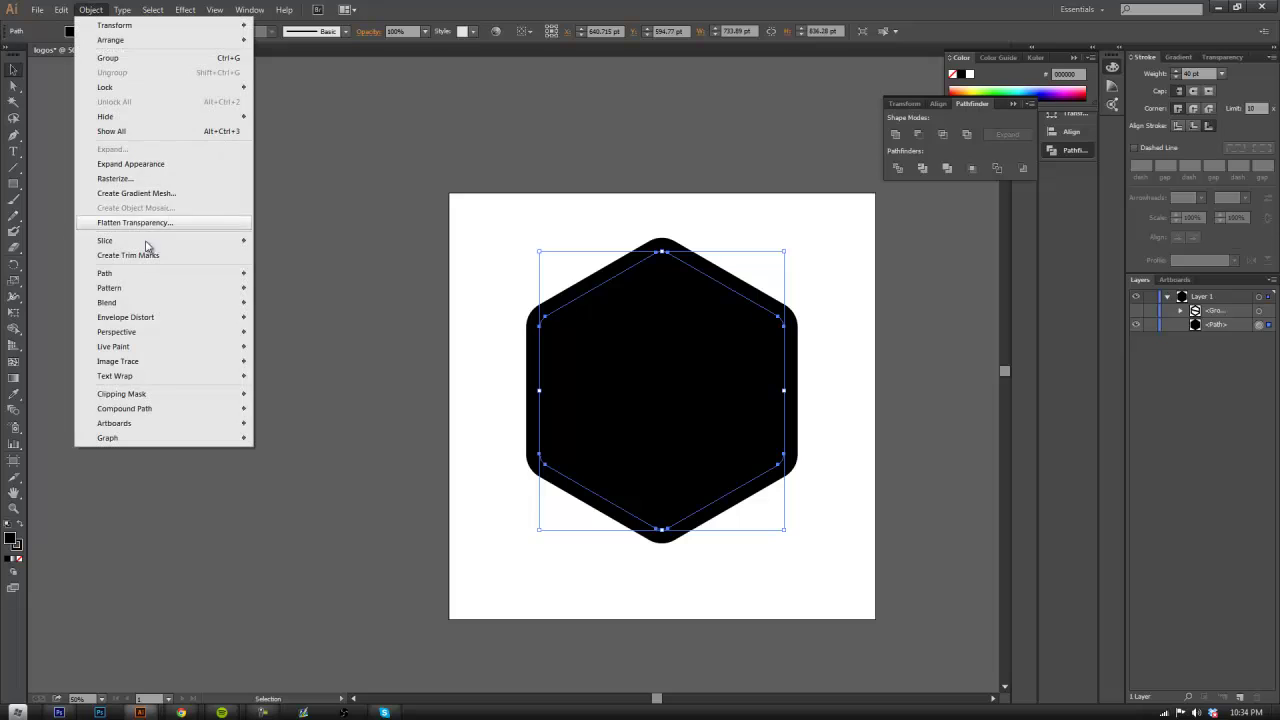
click(297, 305)
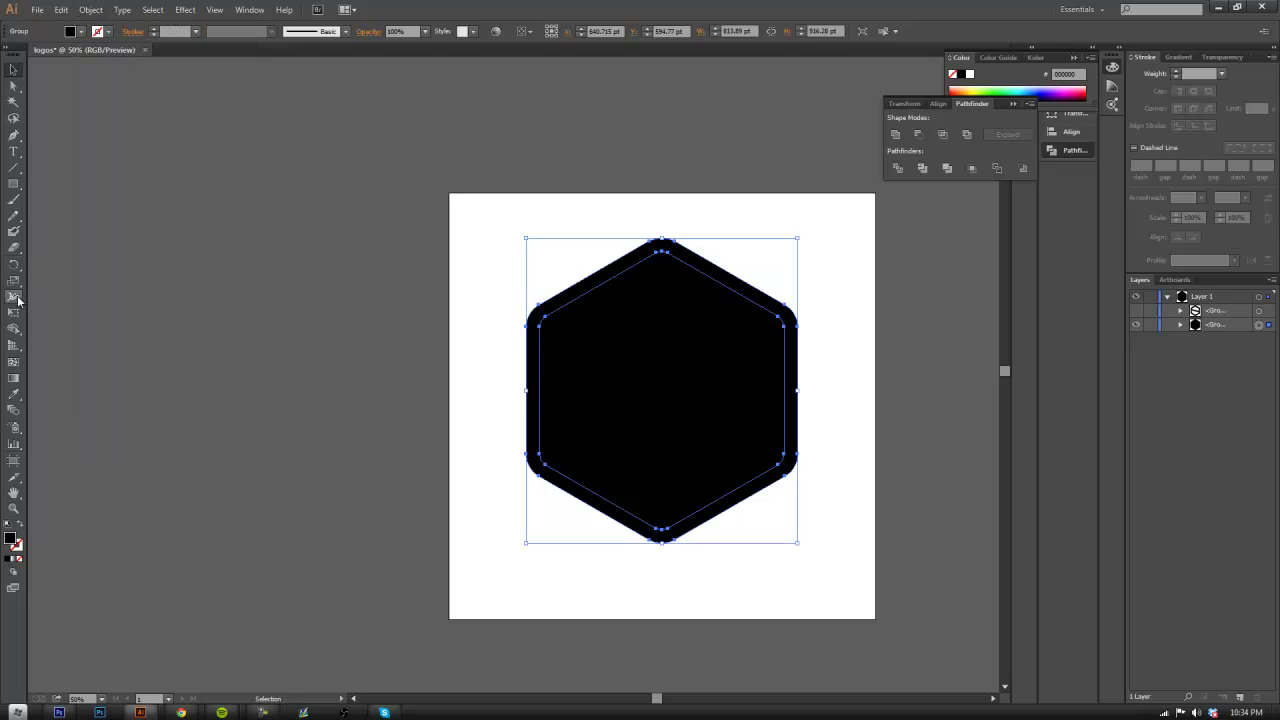
click(16, 329)
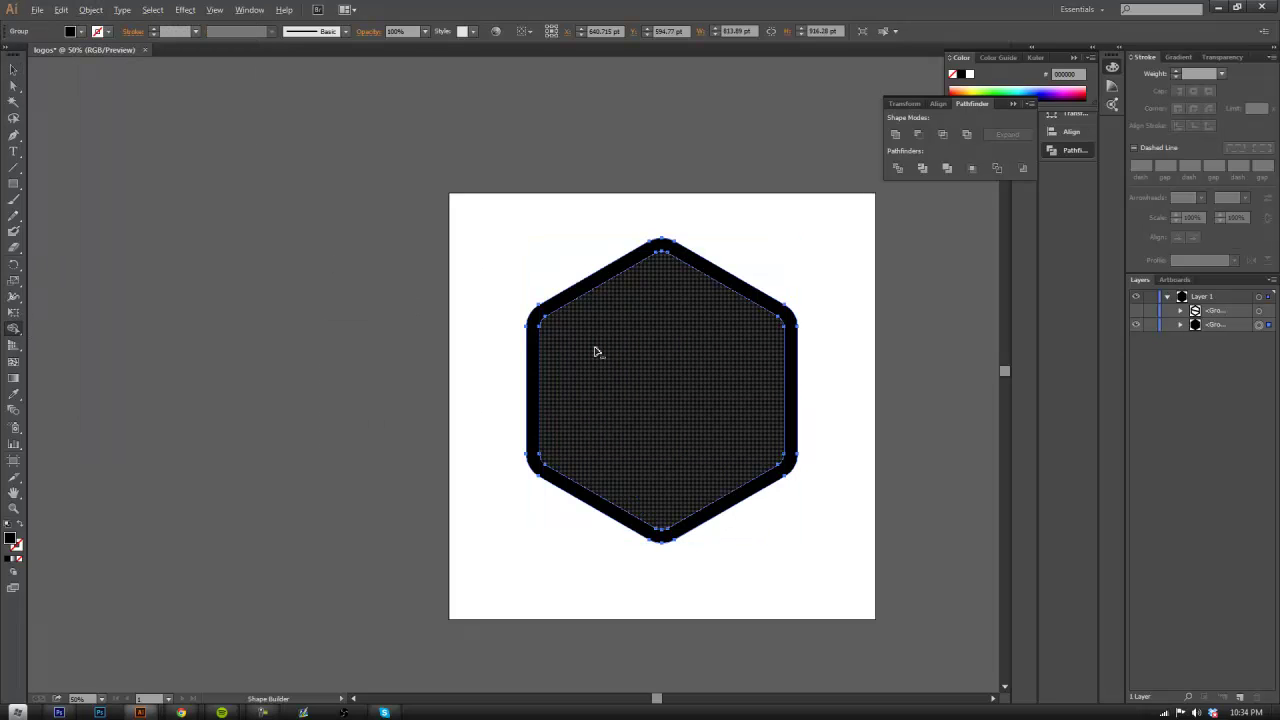
alt+click(596, 351)
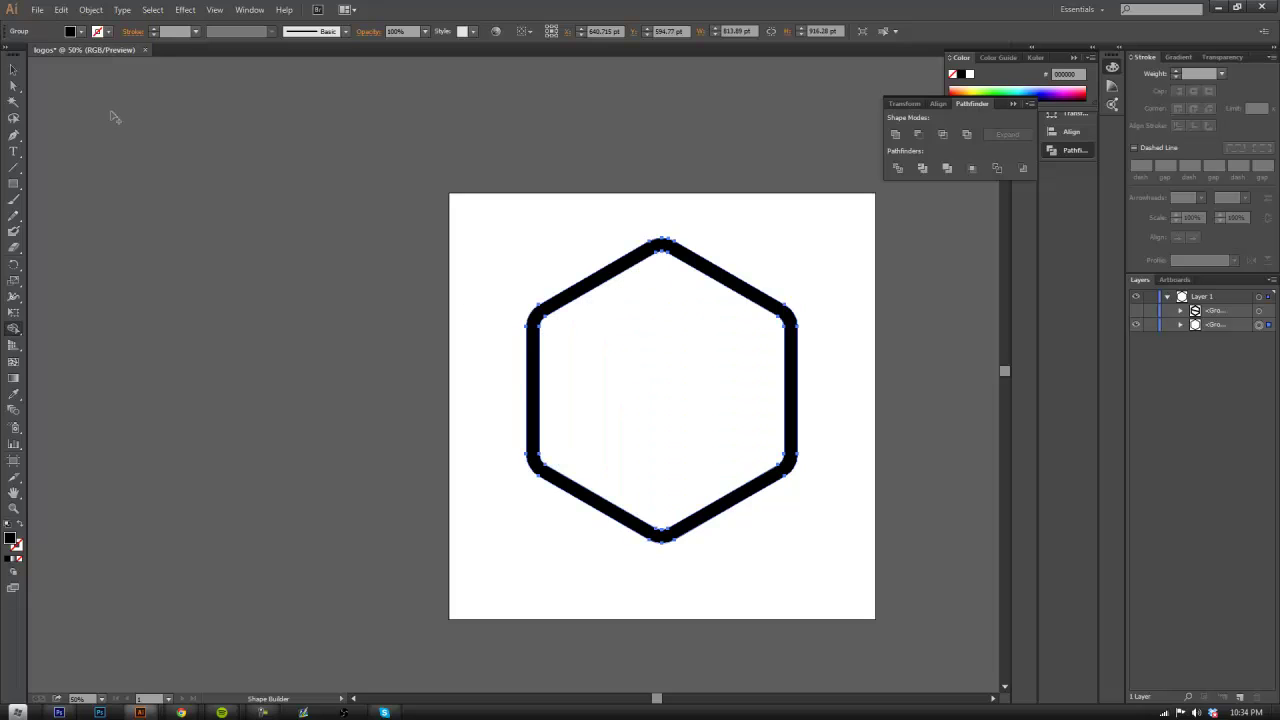
click(14, 68)
Show the S logo group inside the ring again and collapse the Pathfinder and Color panels
click(302, 303)
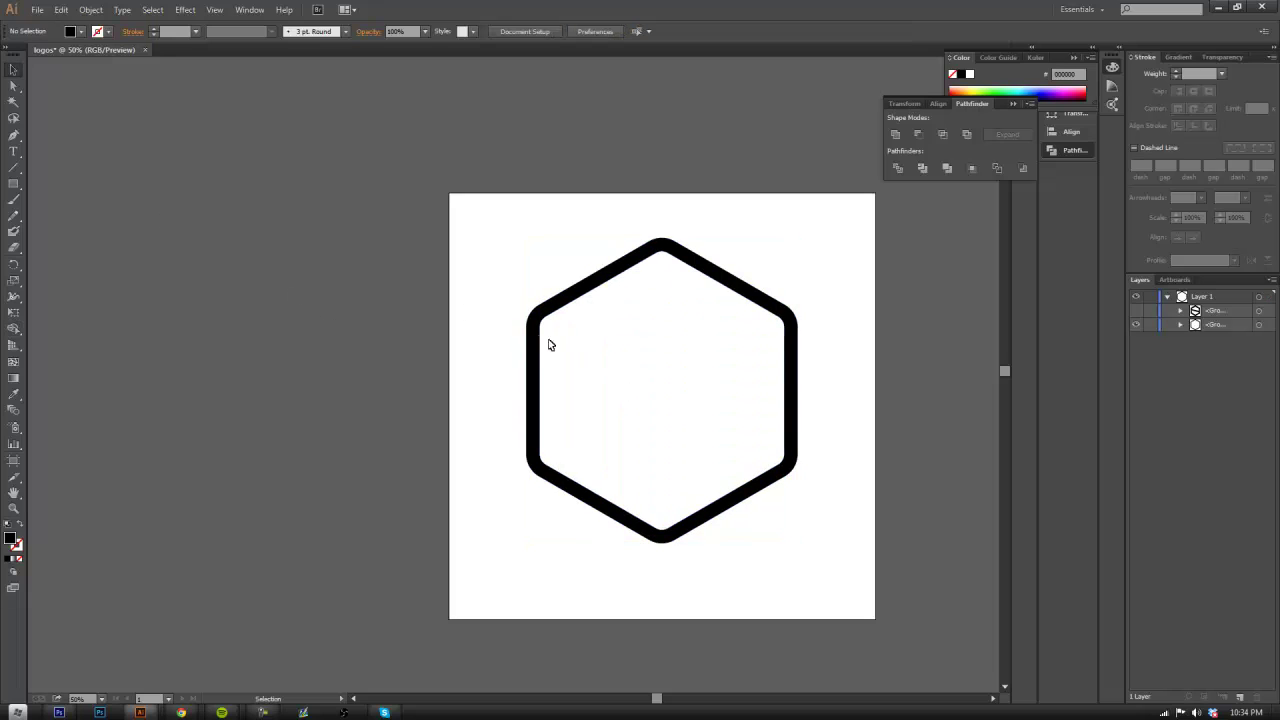
click(1136, 311)
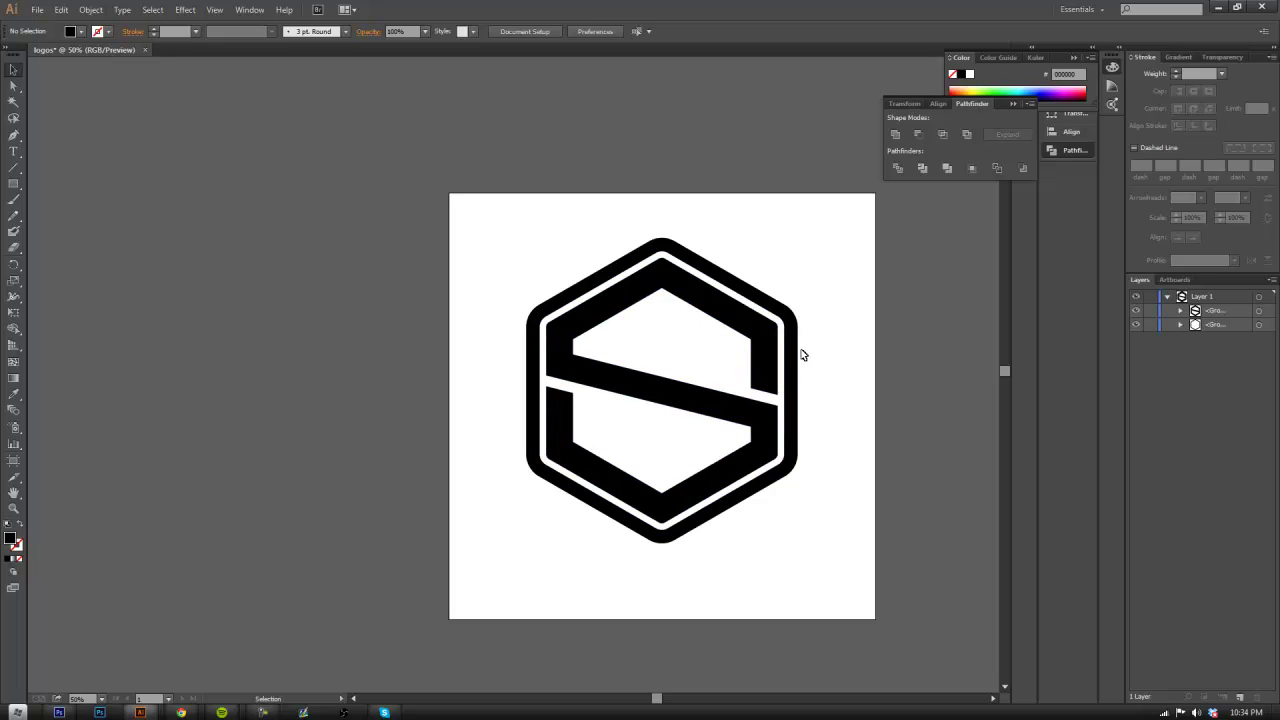
click(1012, 103)
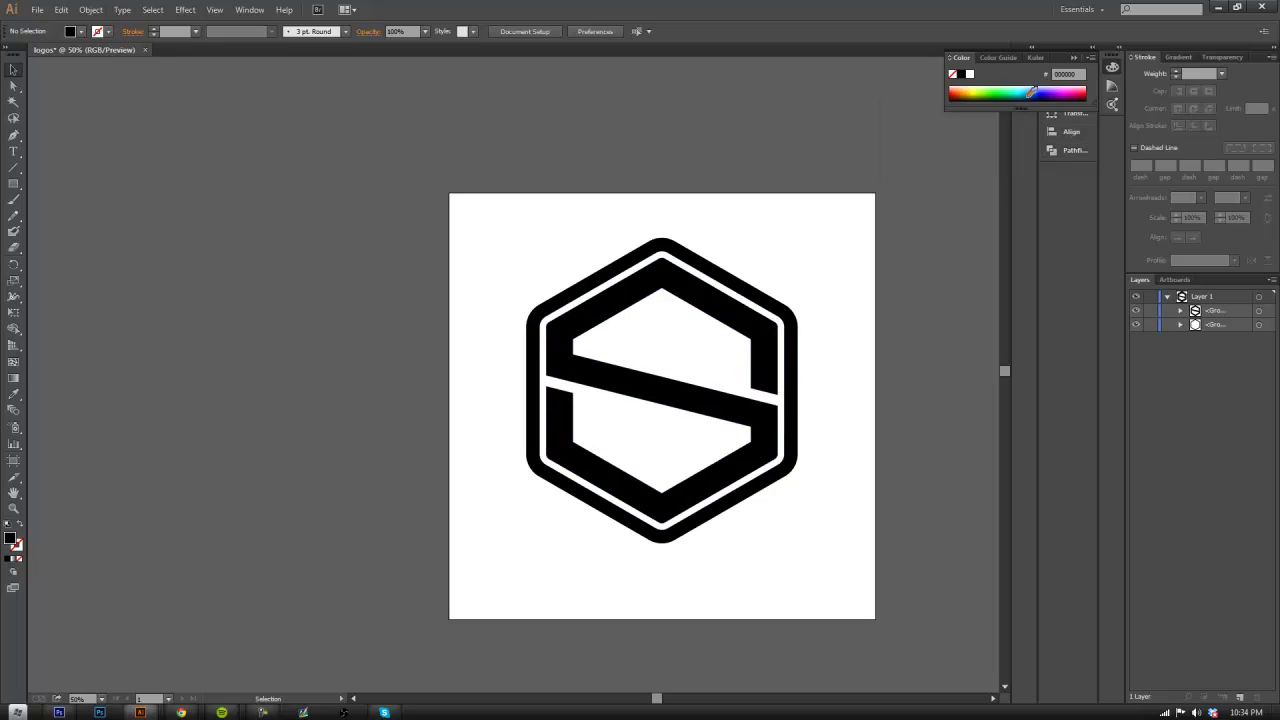
click(1074, 57)
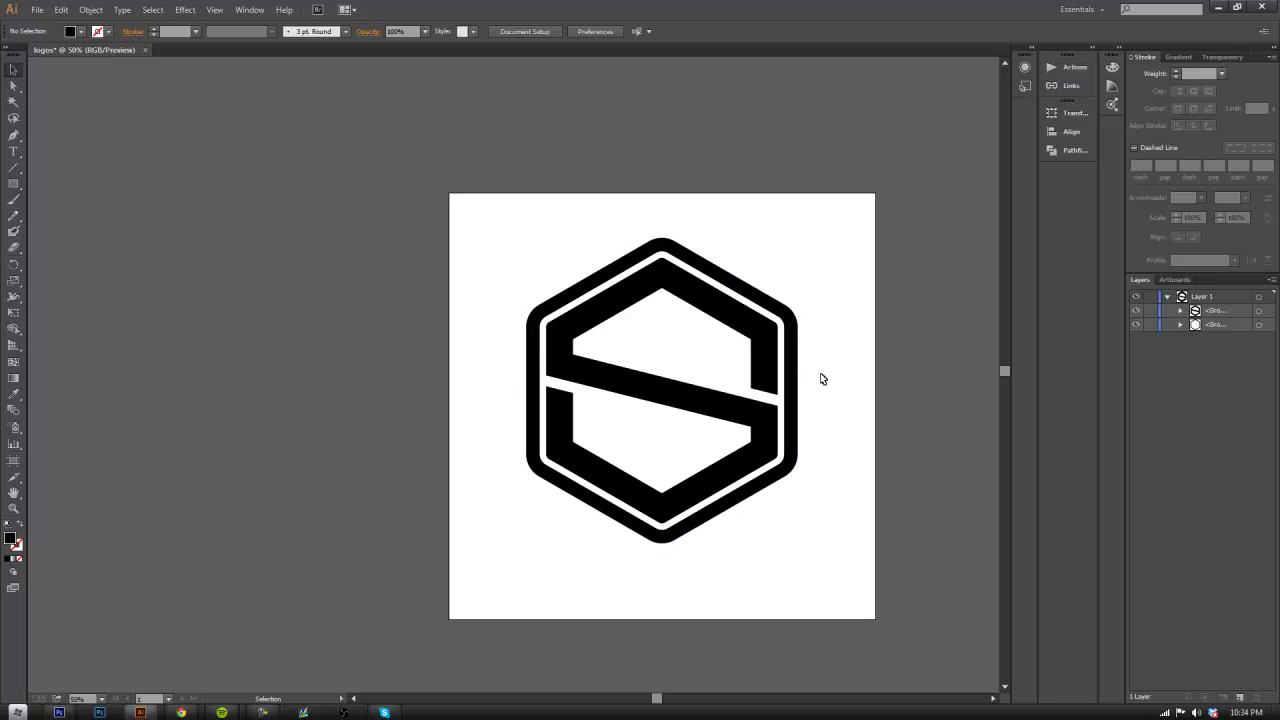
scroll(665, 255, up, 3)
scroll(655, 240, up, 1)
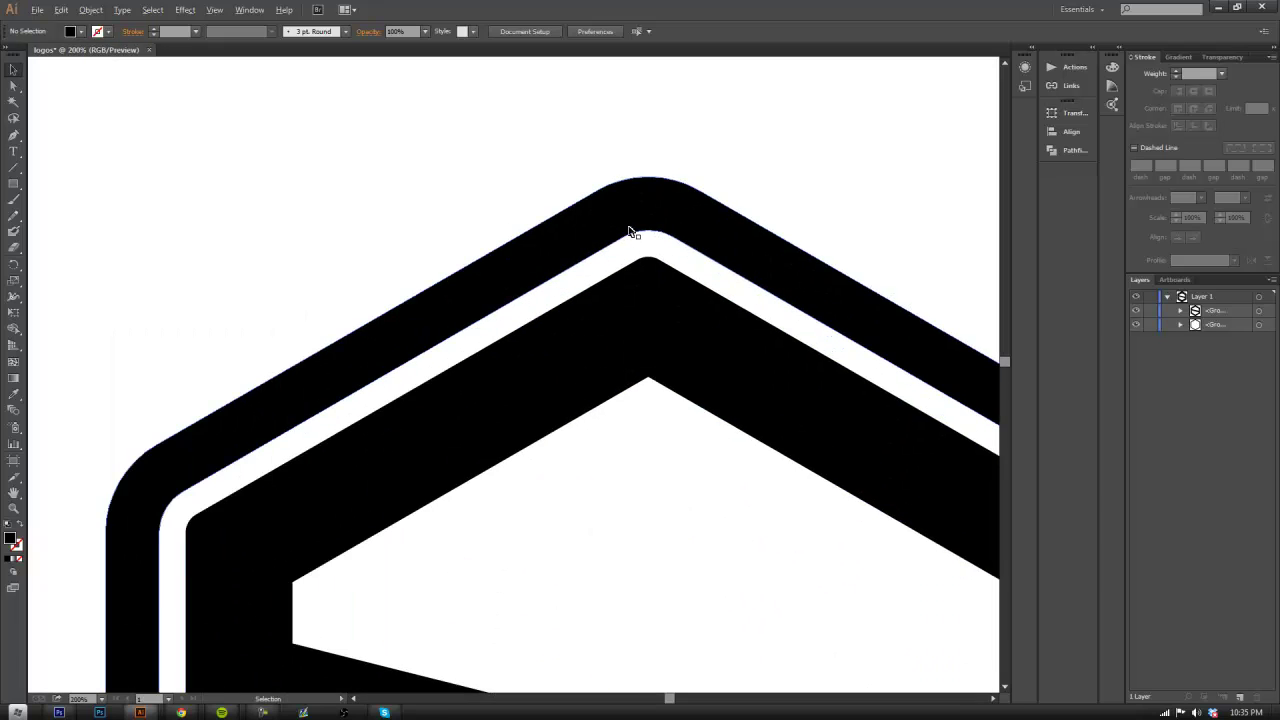
scroll(663, 257, down, 3)
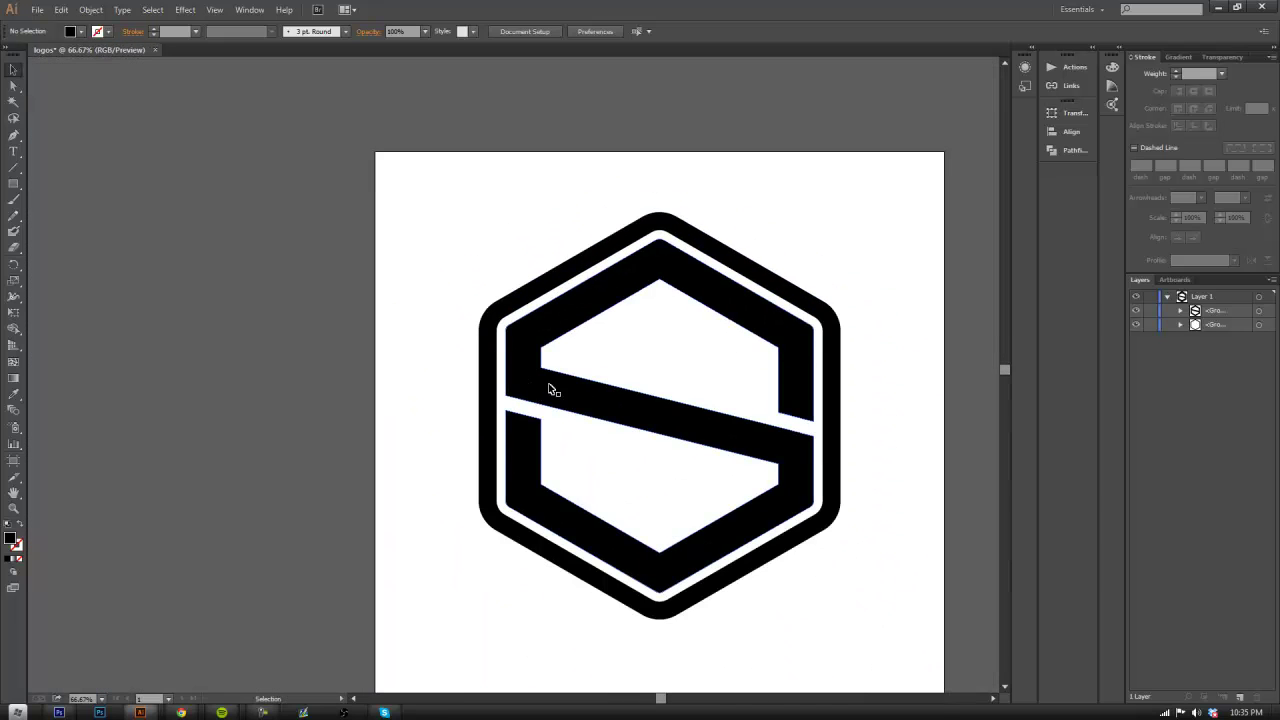
scroll(594, 395, up, 2)
scroll(594, 395, down, 3)
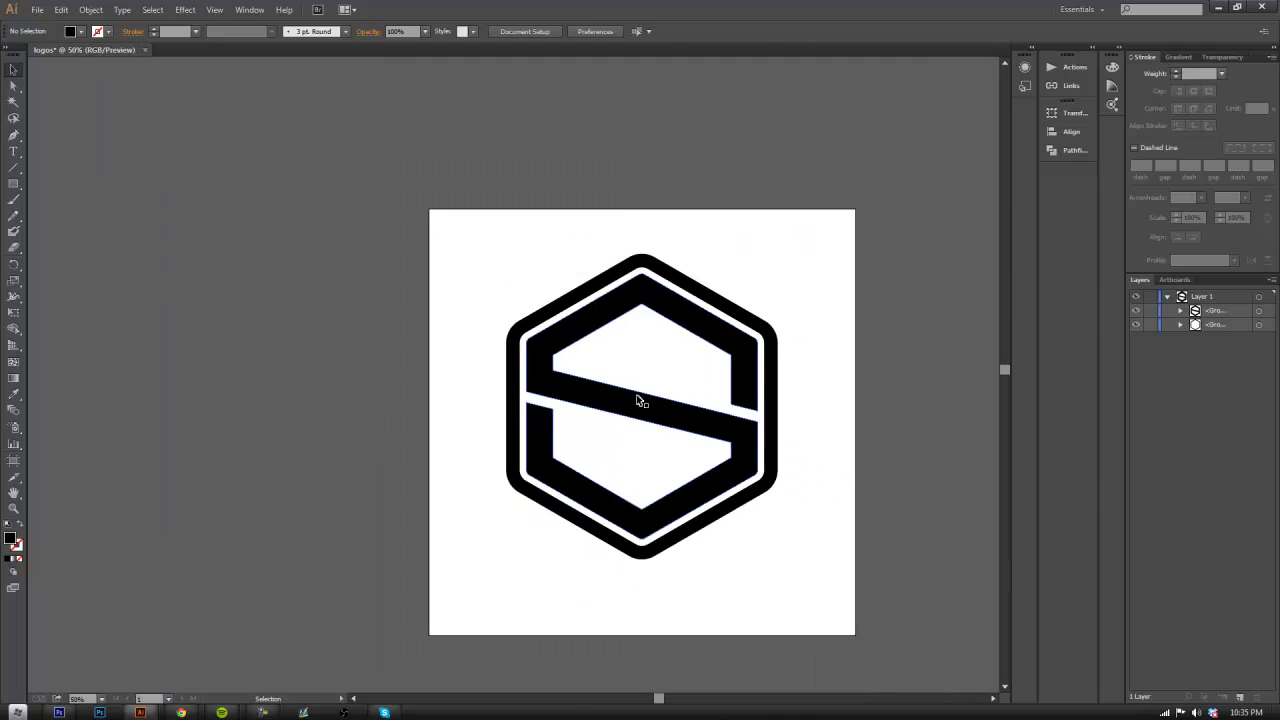